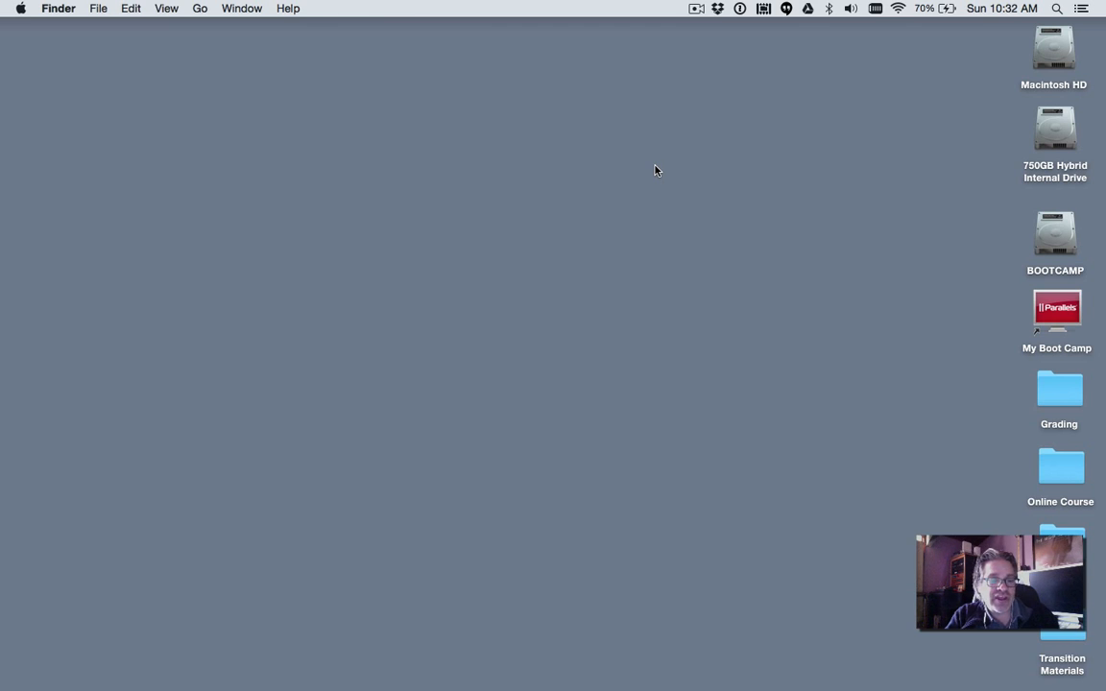
- Launch FMOD Studio from the FMOD Studio folder in Applications
key(super+shift+a)
text(fm)
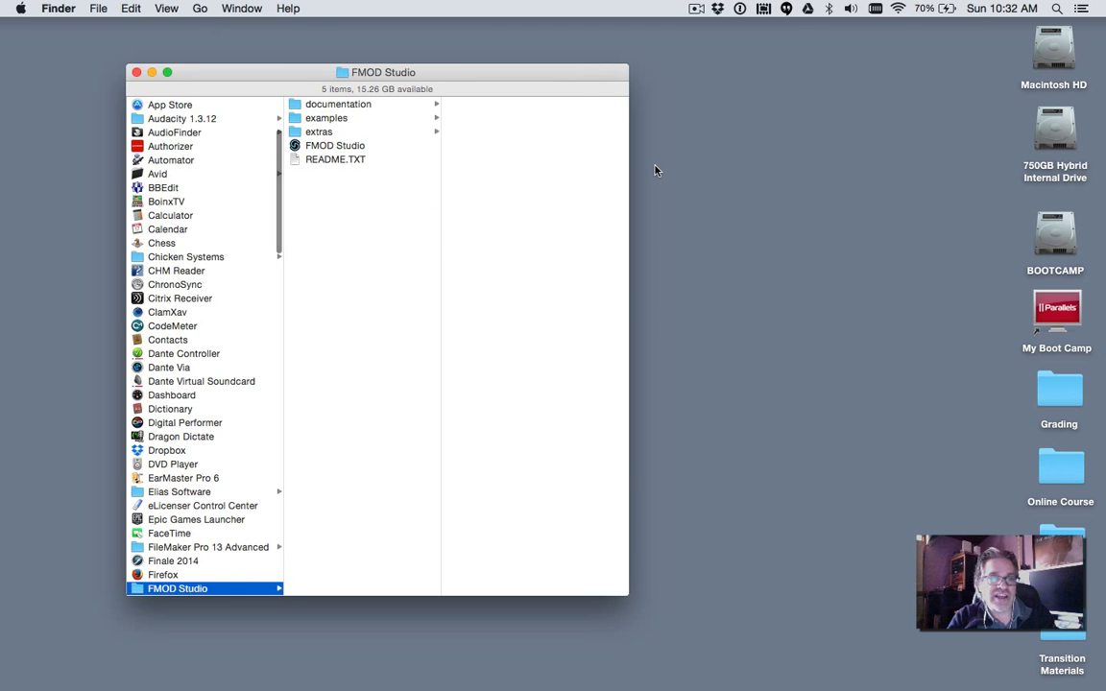
key(Right)
key(Down)
key(Down)
key(Down)
key(super+o)
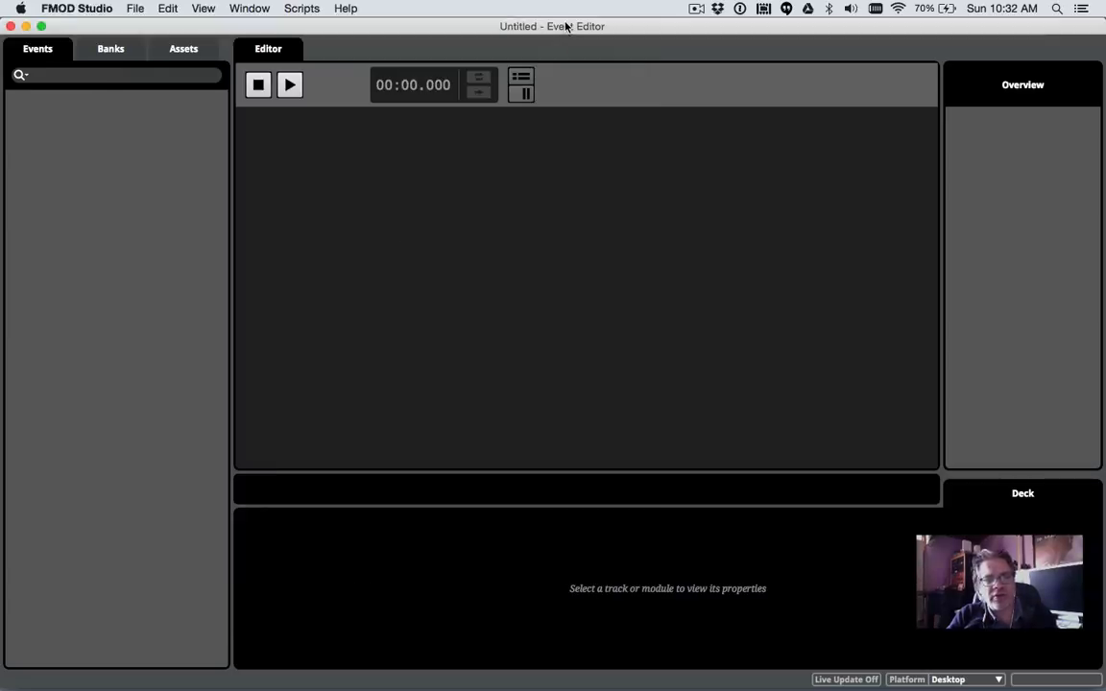
- Save the untitled project to the Desktop as "Fmod Transition Project"
key(super+s)
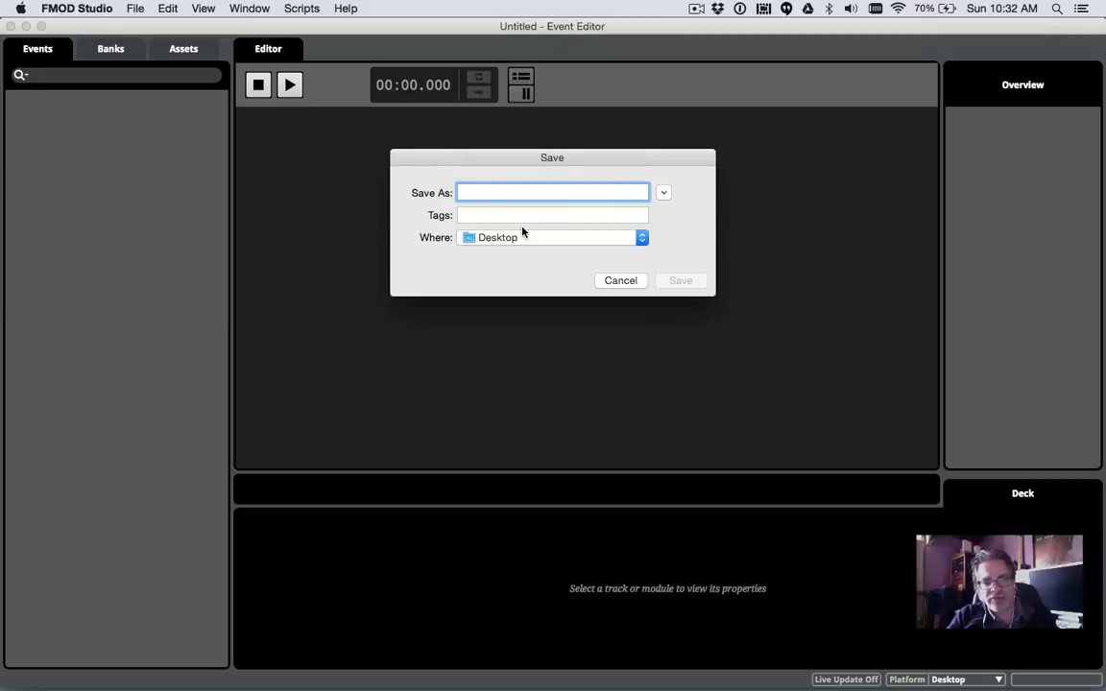
text(Fmod)
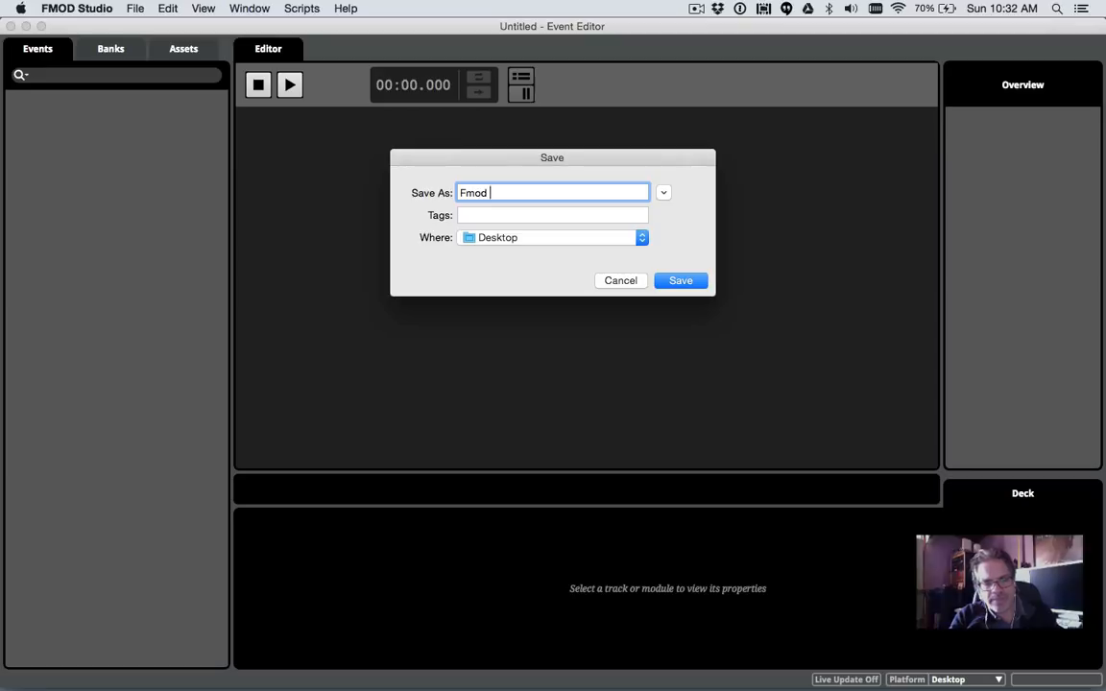
text( Trans)
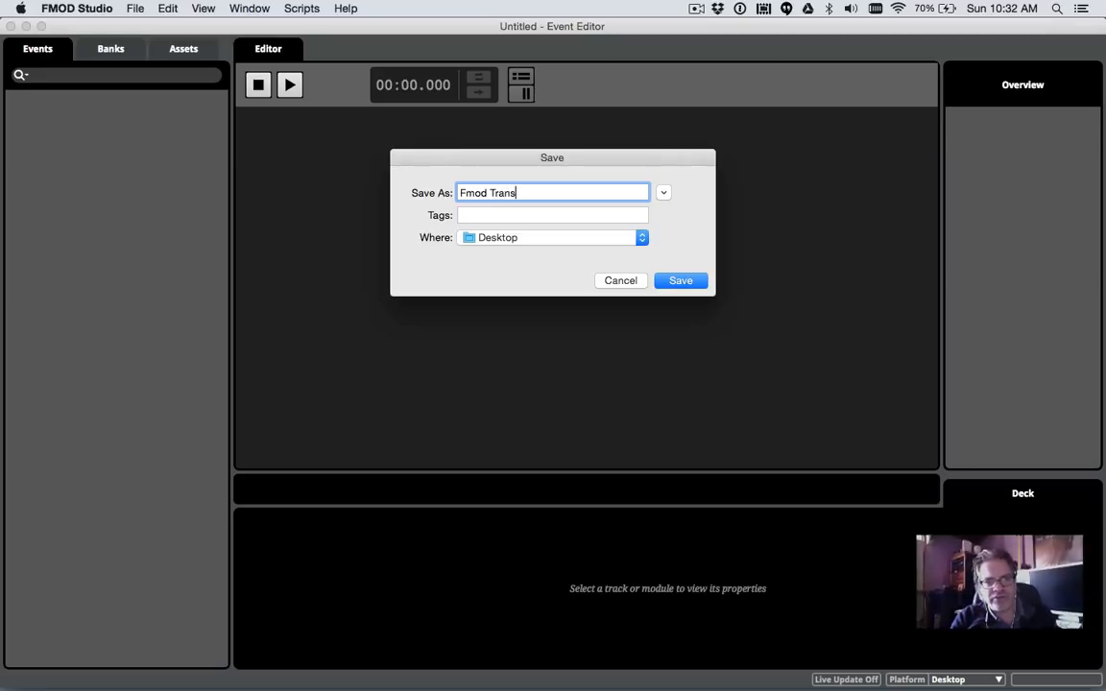
text(ition Project)
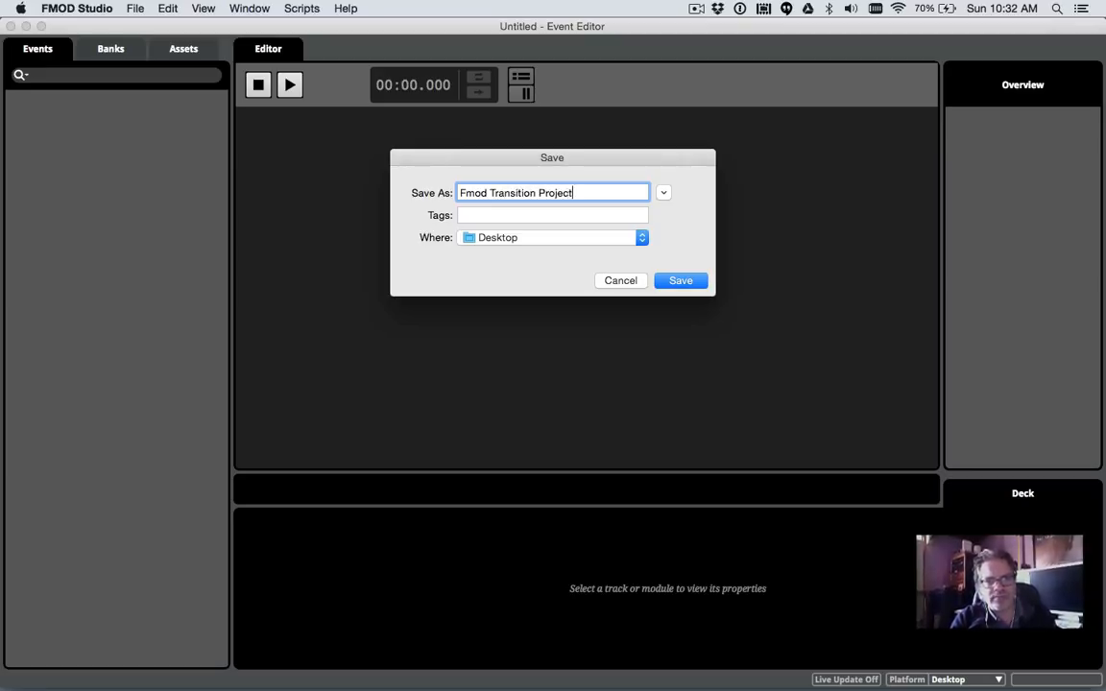
key(Return)
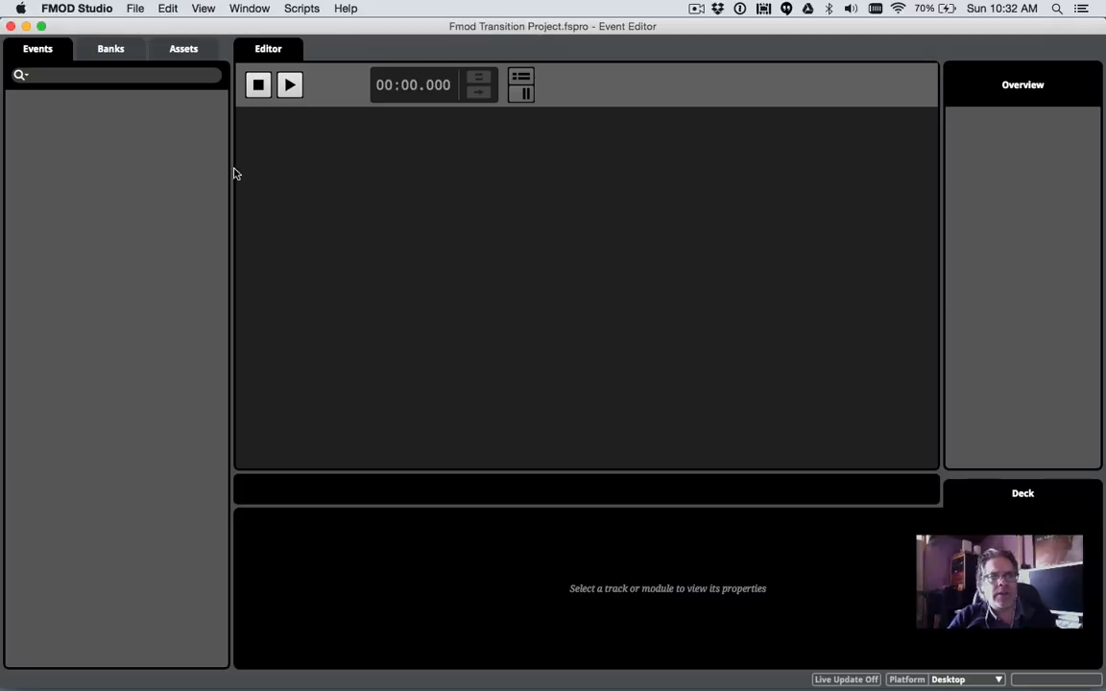
- Create a new event with its default name and add two more audio tracks to it
right_click(163, 148)
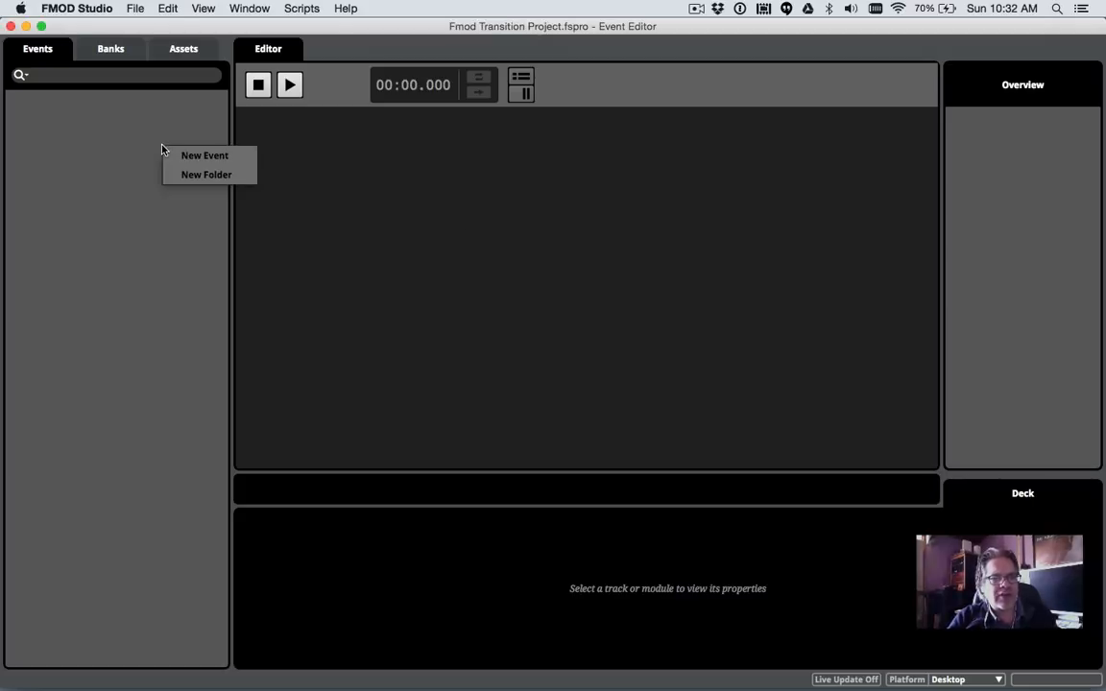
click(183, 155)
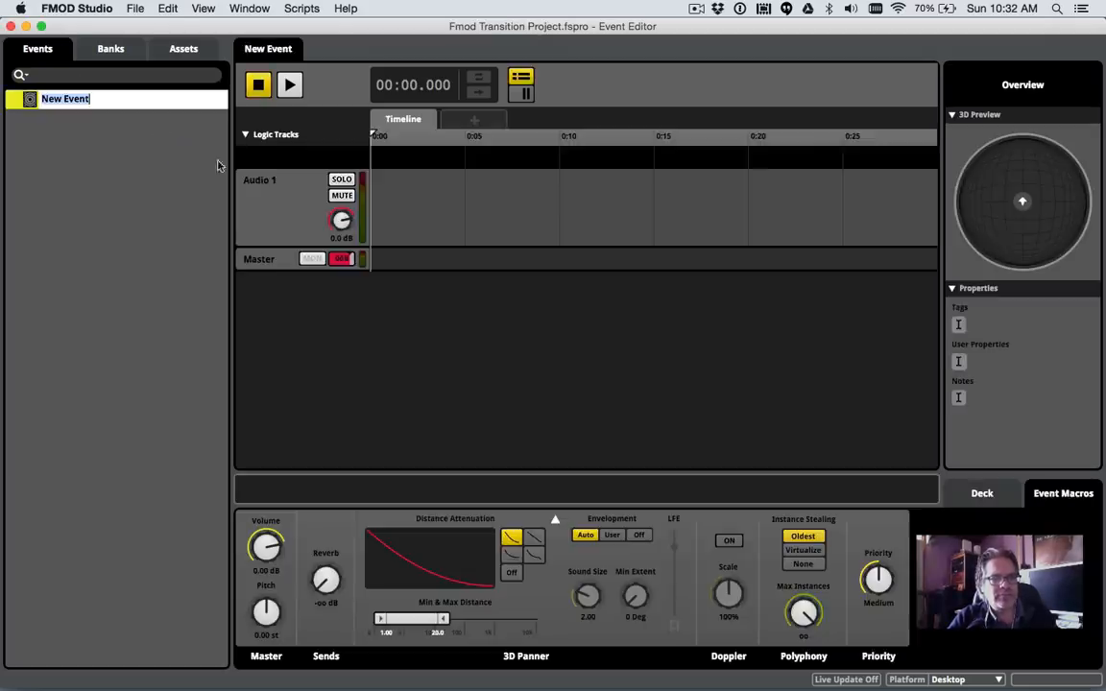
click(297, 196)
right_click(297, 197)
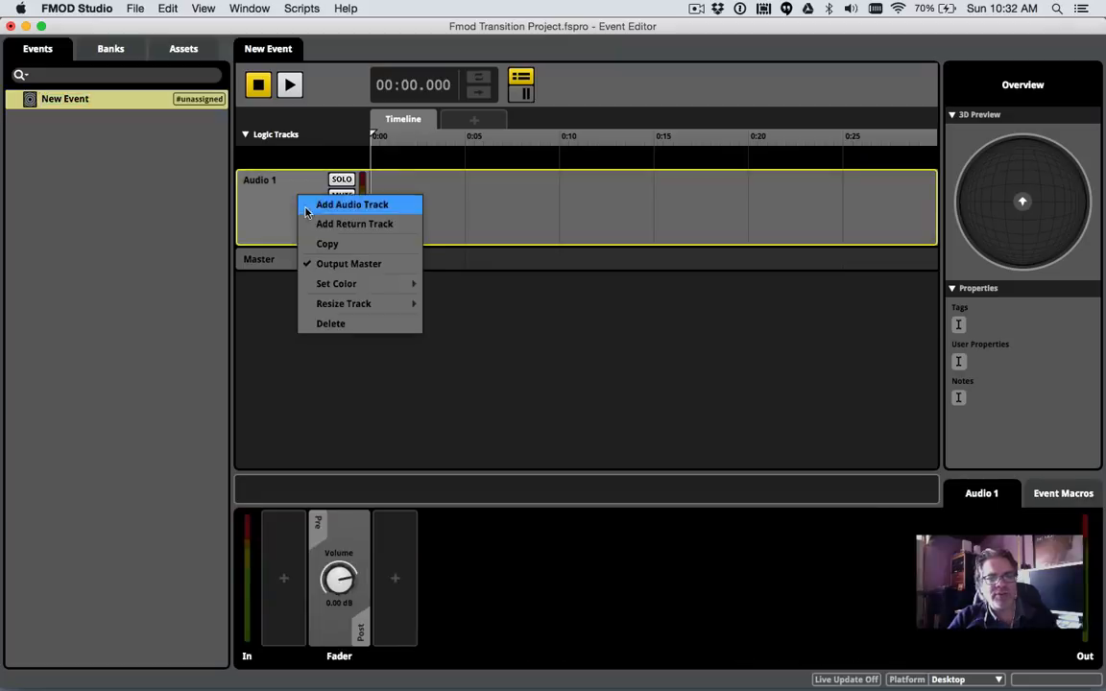
click(309, 202)
right_click(286, 217)
click(301, 225)
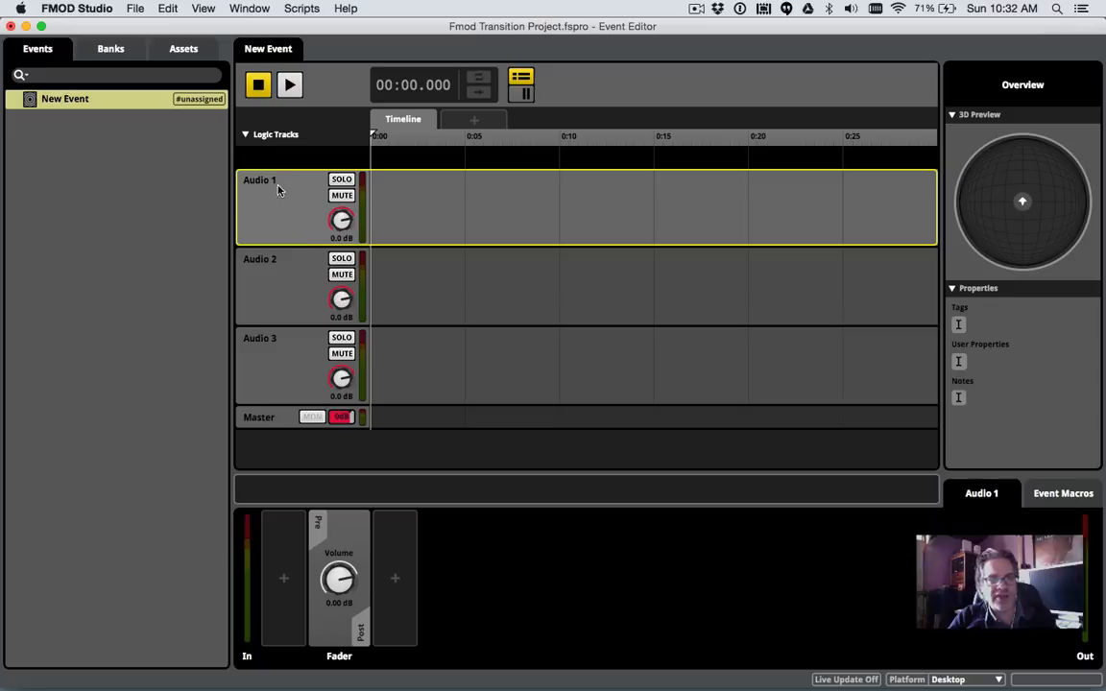
- Rename the three audio tracks, in order, as explore, battle and transitions
double_click(274, 185)
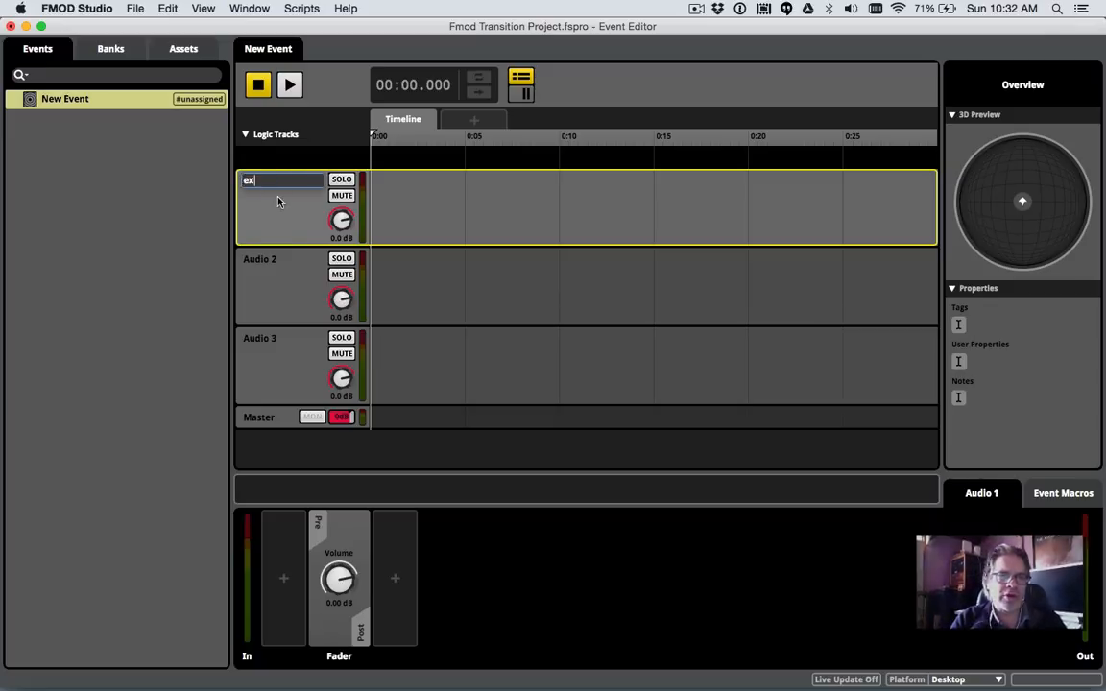
text(explore)
double_click(265, 267)
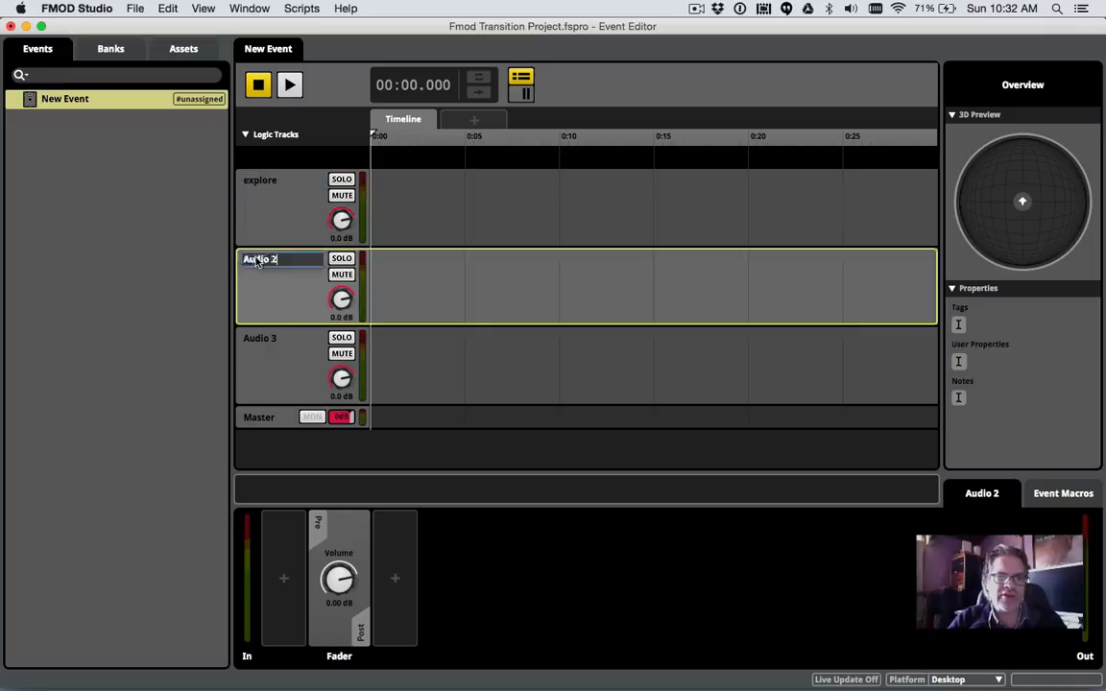
text(battle)
key(Return)
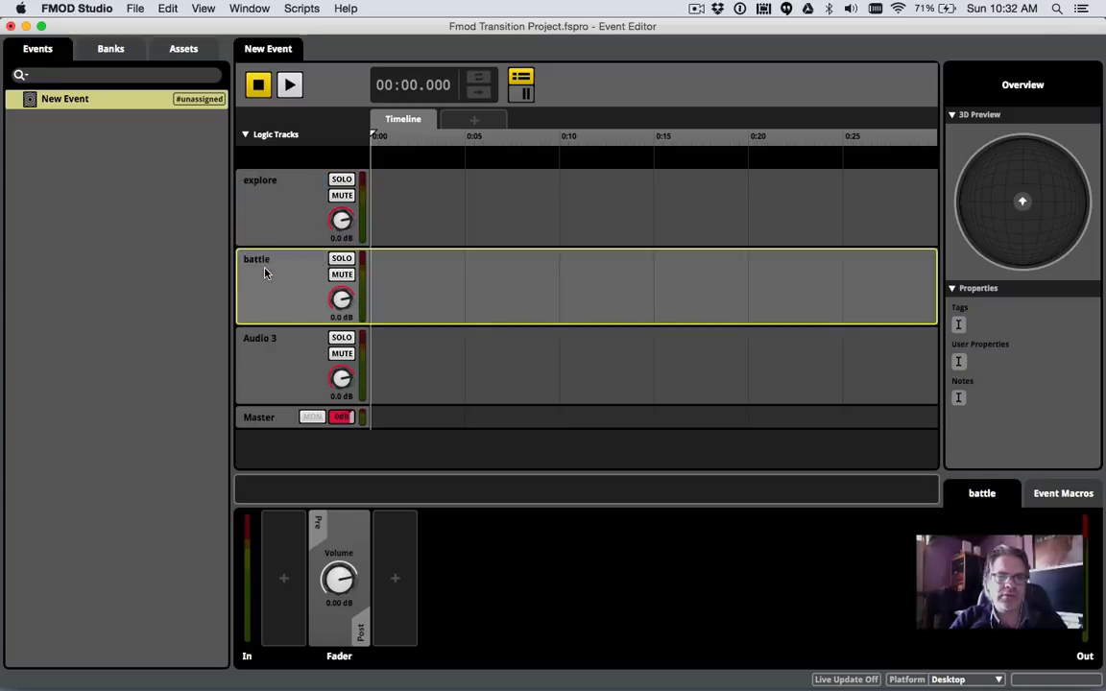
click(255, 336)
double_click(259, 338)
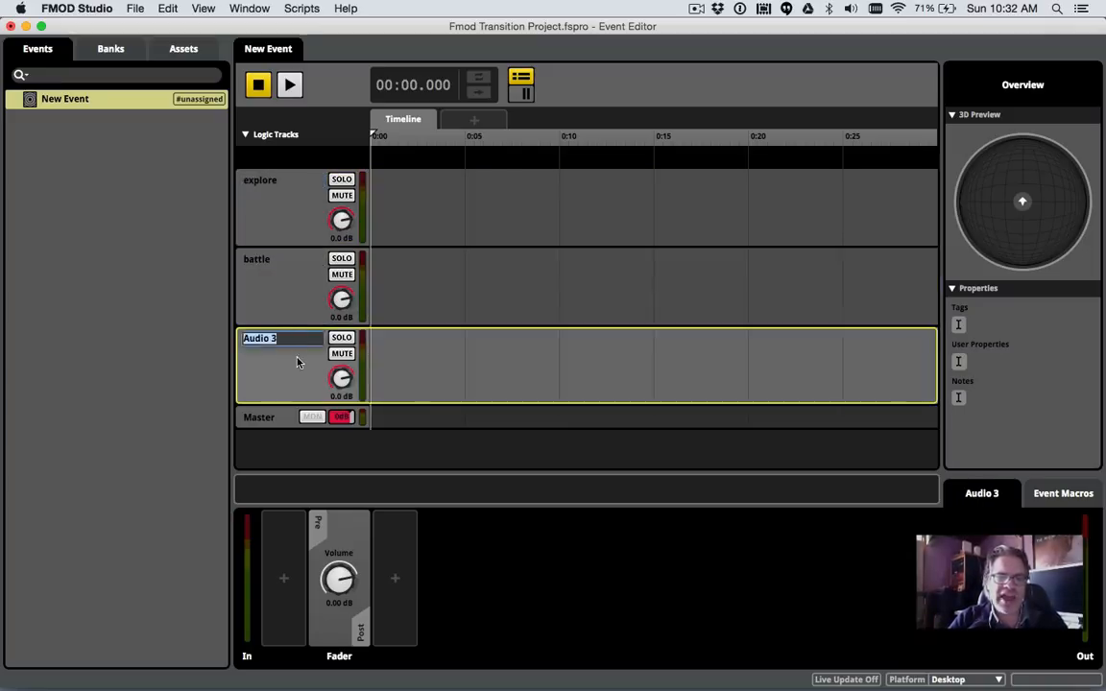
text(tran)
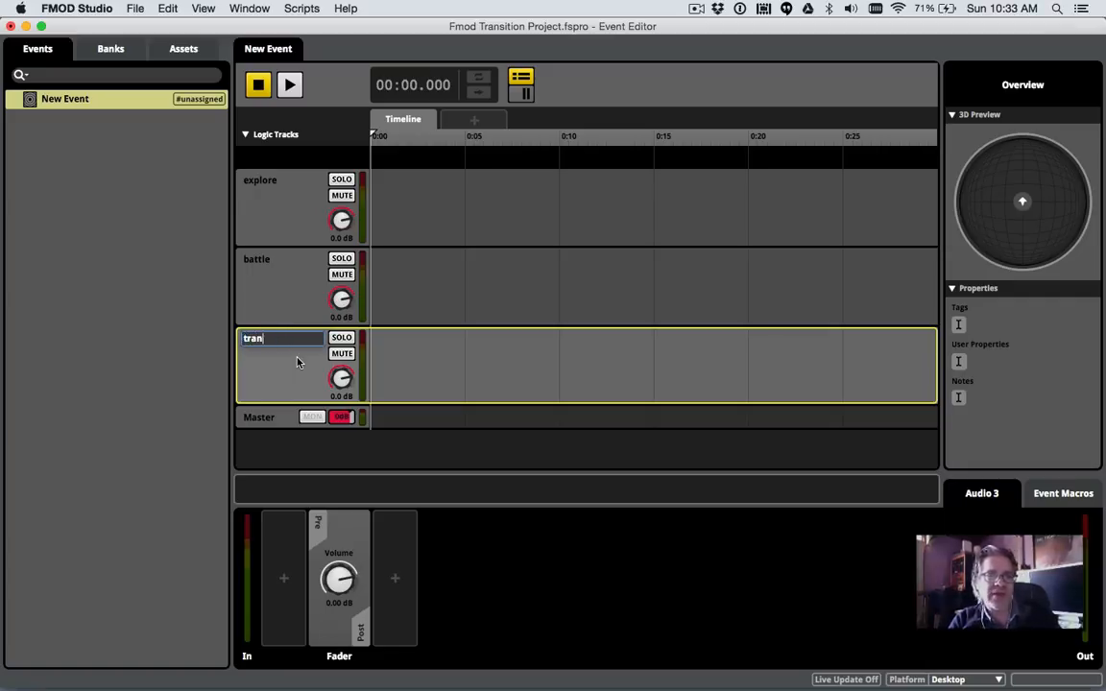
text(sitions)
key(Return)
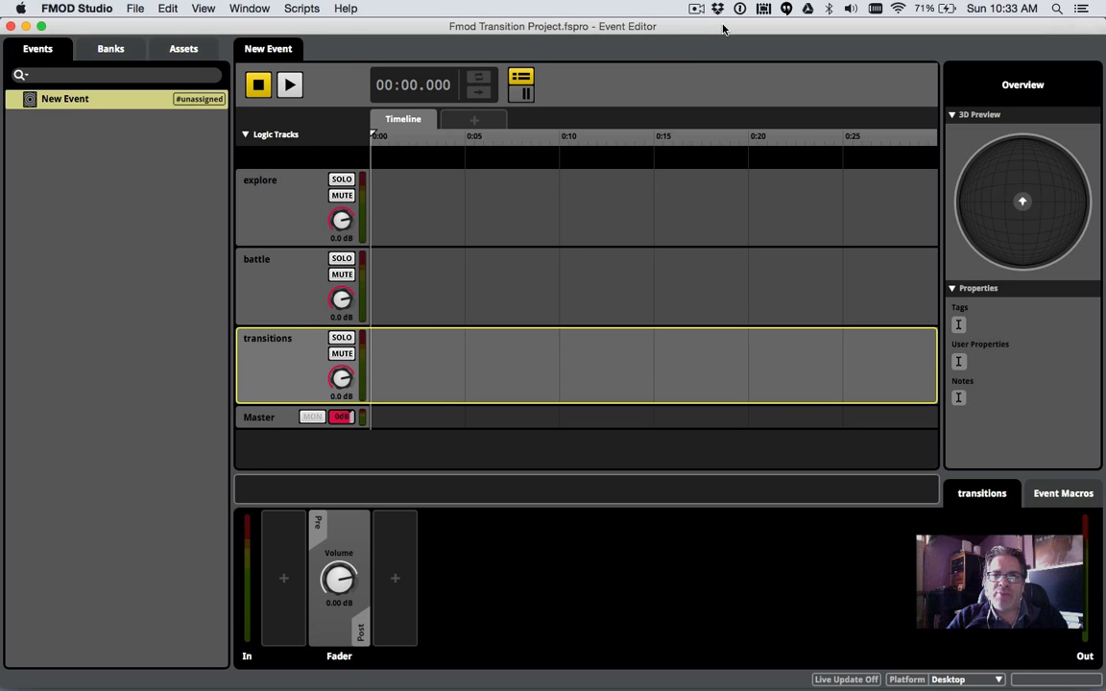
- From the Transition Materials desktop folder, place mx_section_1.wav on the explore track at about 0:12 and mx_section_2.wav on the battle track at about 0:16
drag(723, 28, 520, 29)
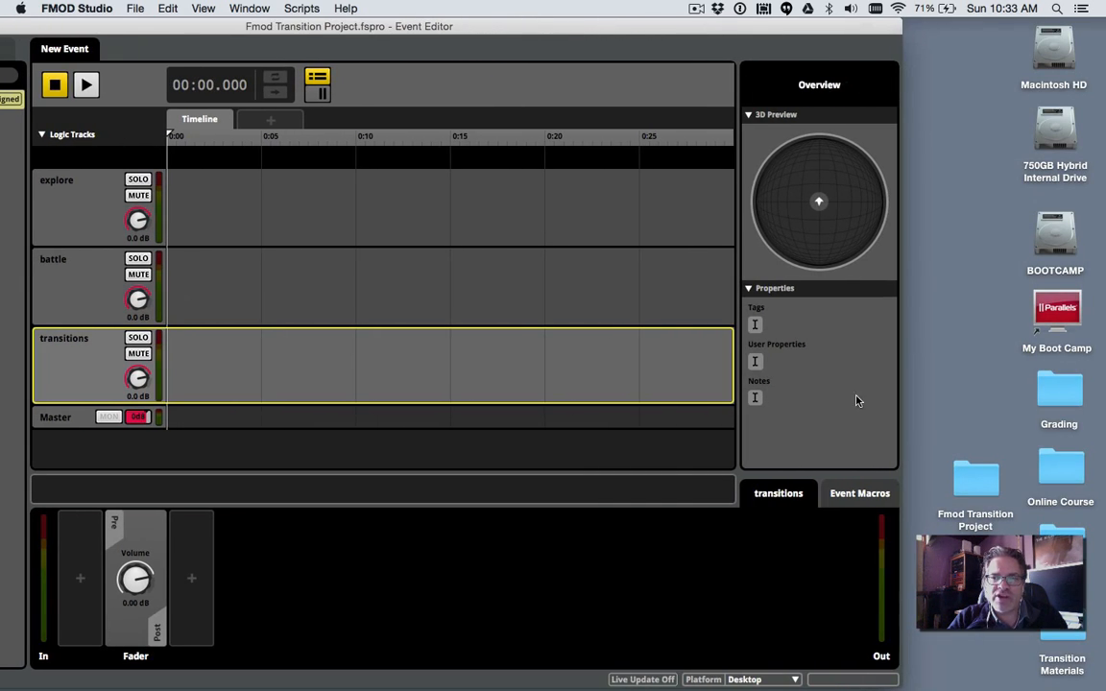
drag(975, 485, 975, 400)
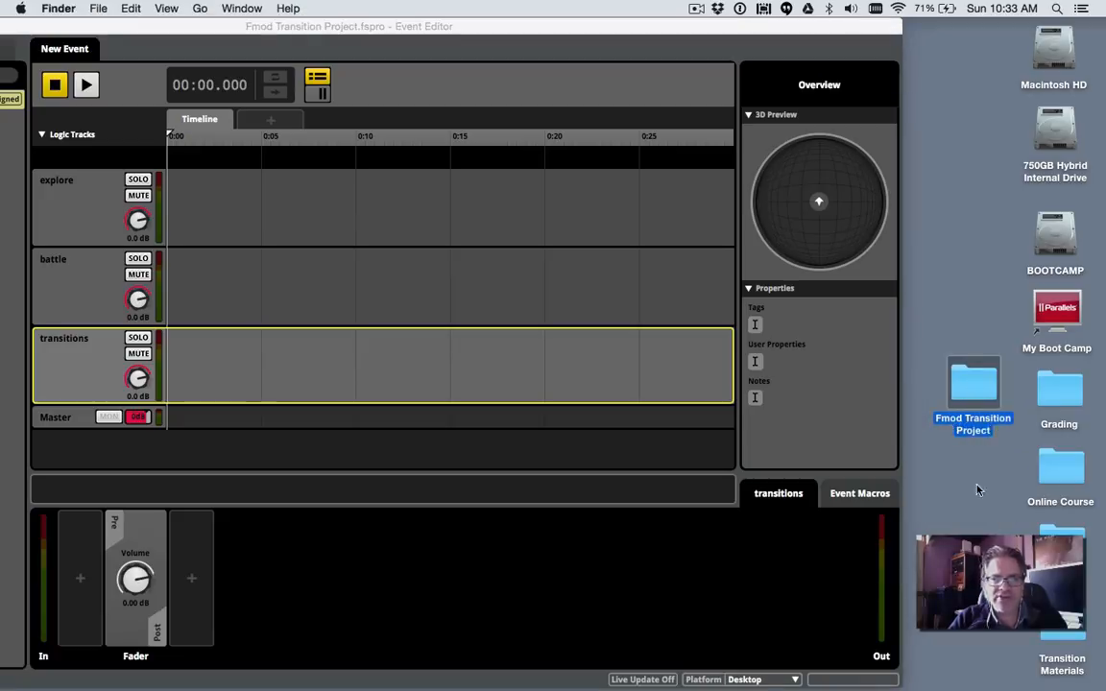
double_click(1060, 635)
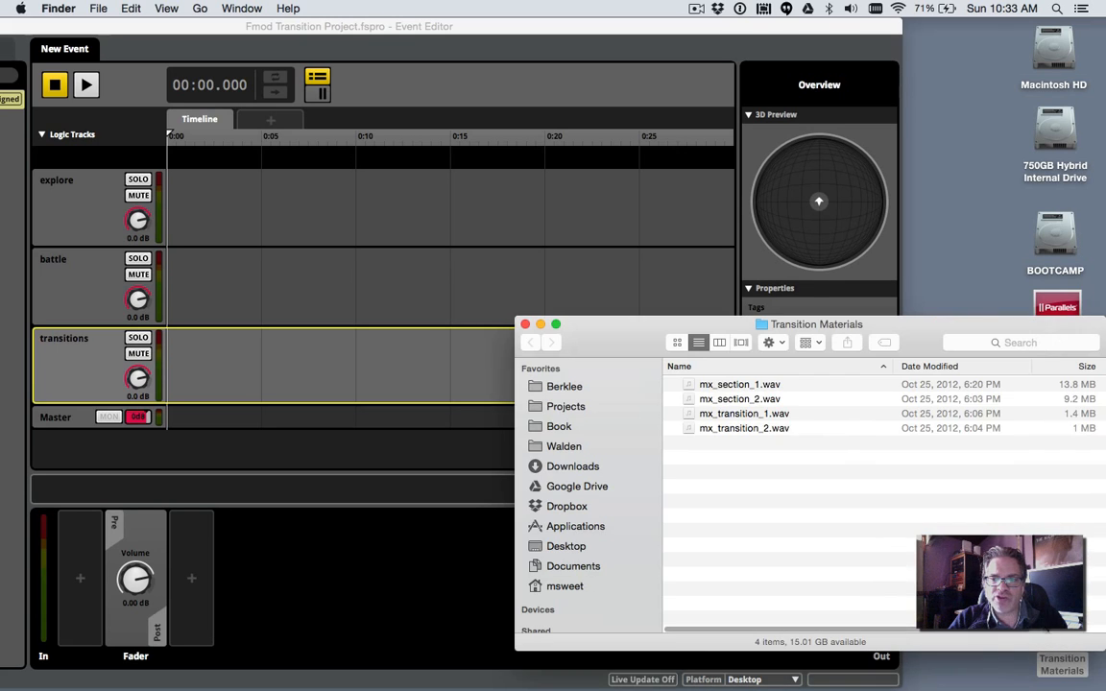
drag(932, 342, 930, 470)
drag(746, 518, 397, 211)
drag(726, 529, 470, 286)
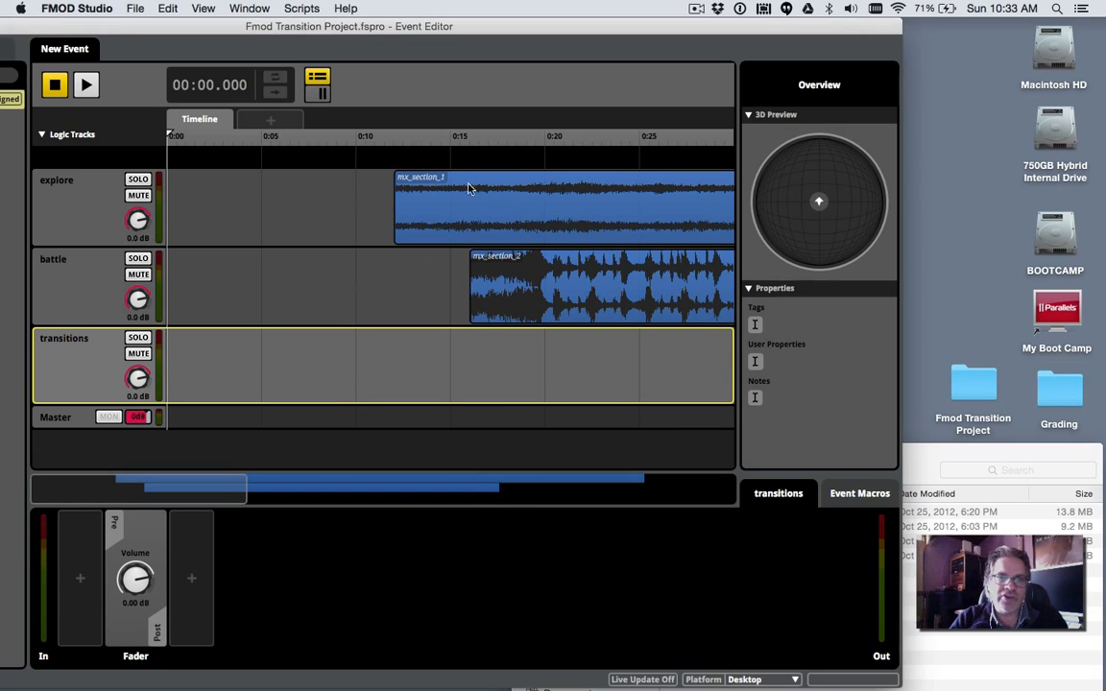
- Place mx_transition_1.wav at about 0:07 and mx_transition_2.wav at about 0:20 on the transitions track, closing the source folder
click(924, 476)
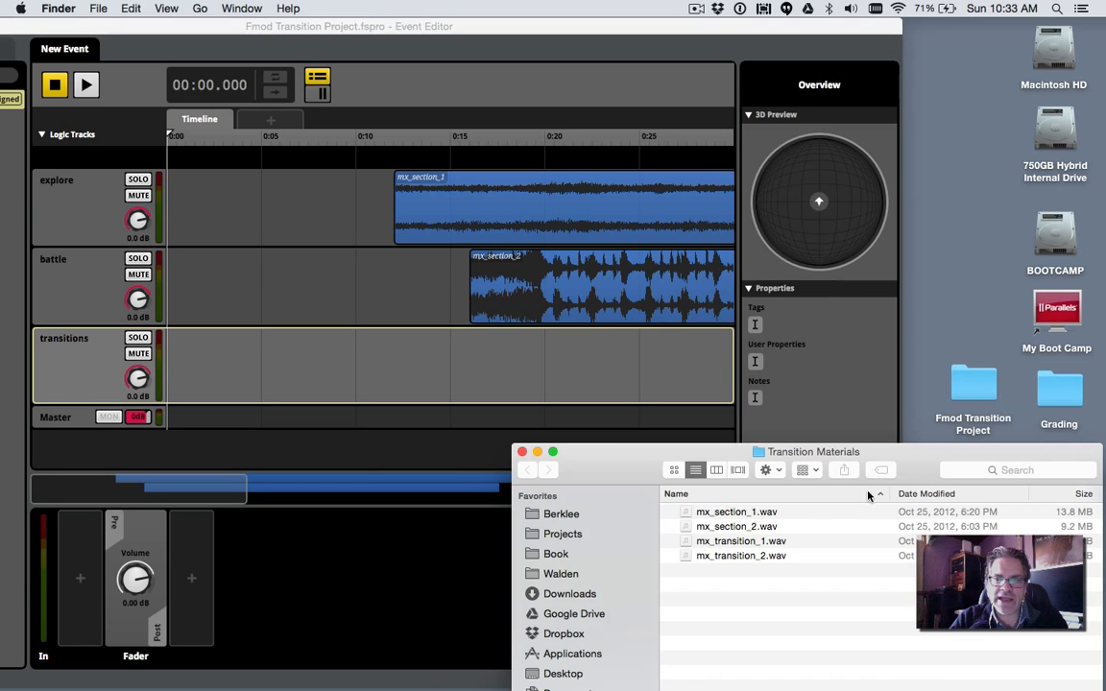
drag(748, 549, 306, 364)
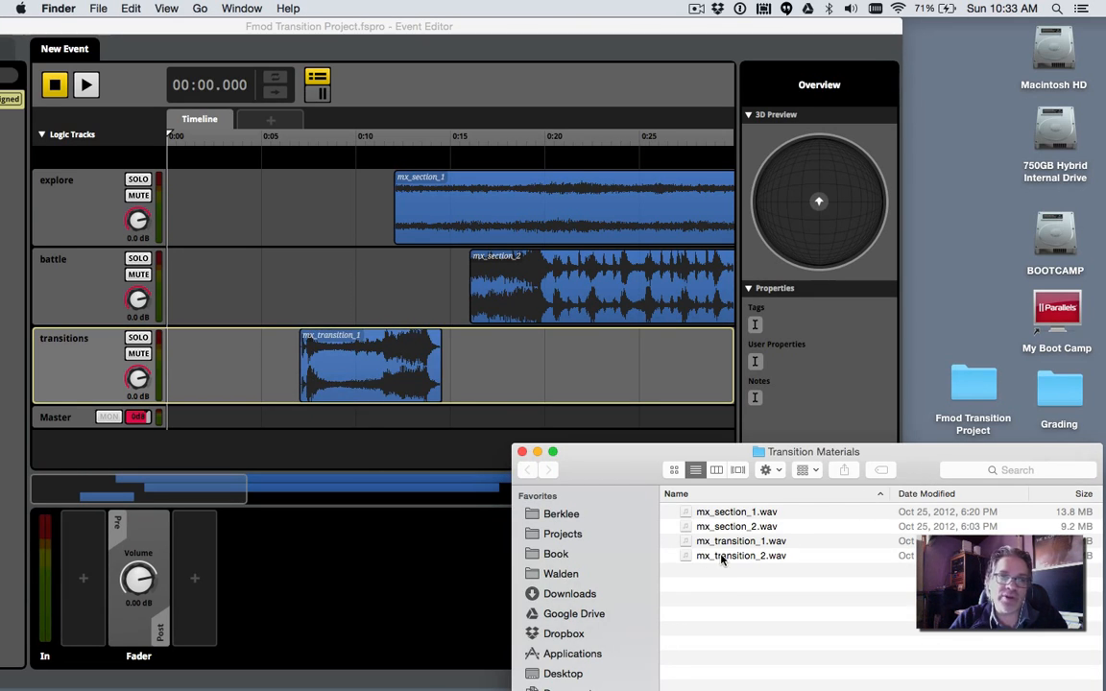
drag(724, 560, 558, 364)
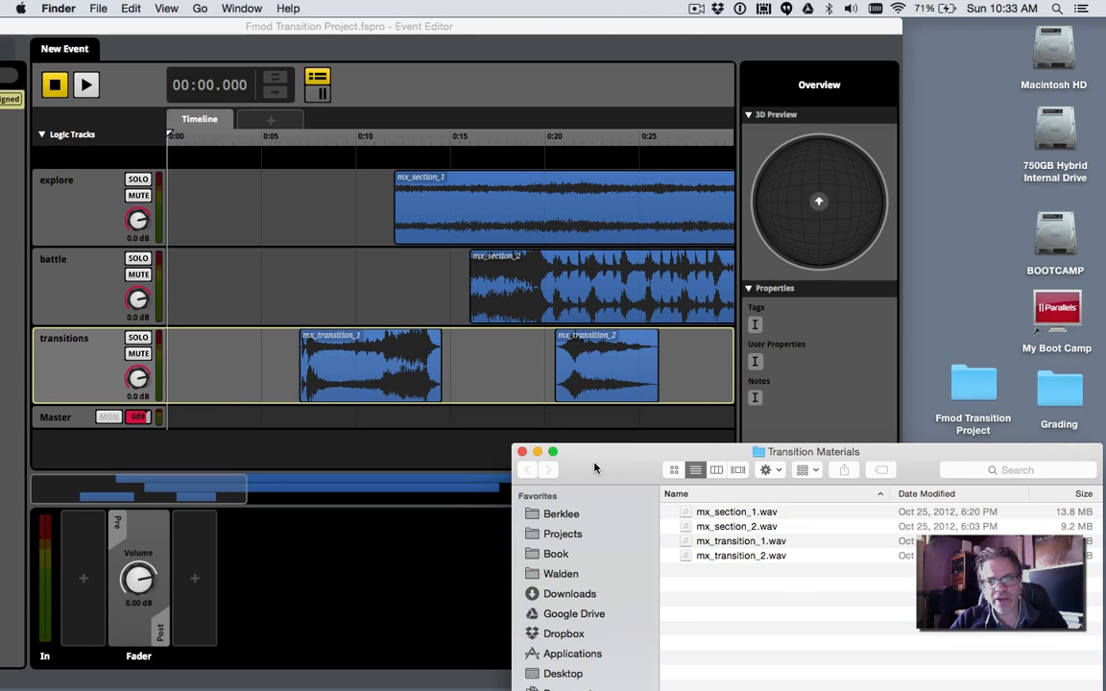
key(super+w)
click(544, 35)
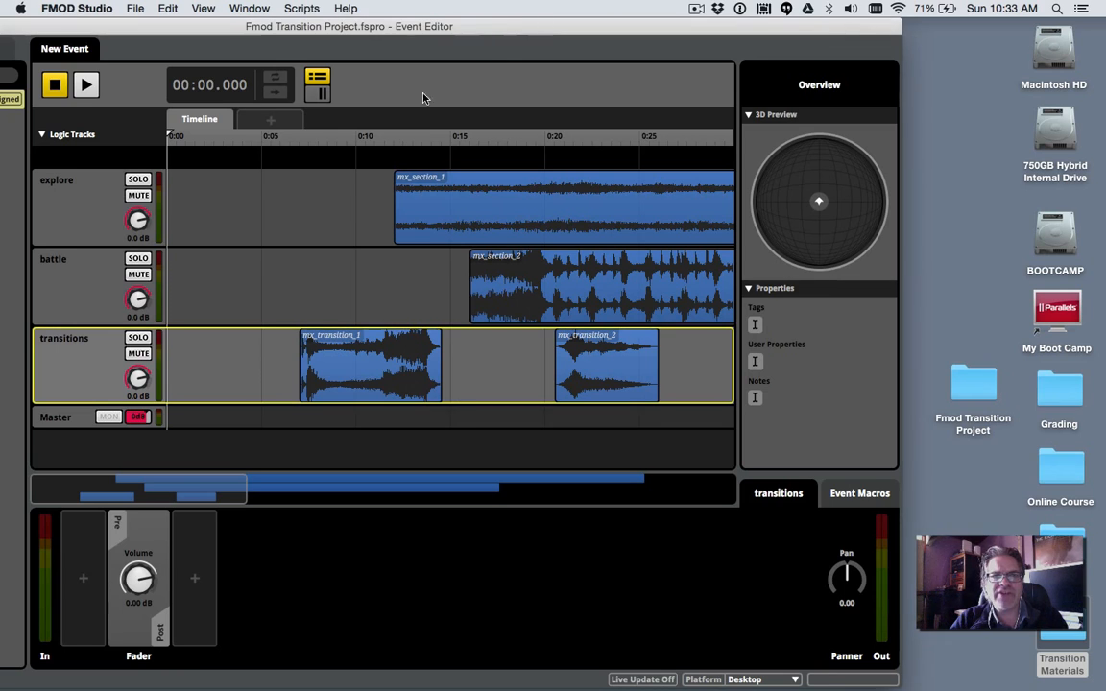
- Examine the contents of the Assets folder inside the Fmod Transition Project desktop folder
click(969, 389)
double_click(969, 389)
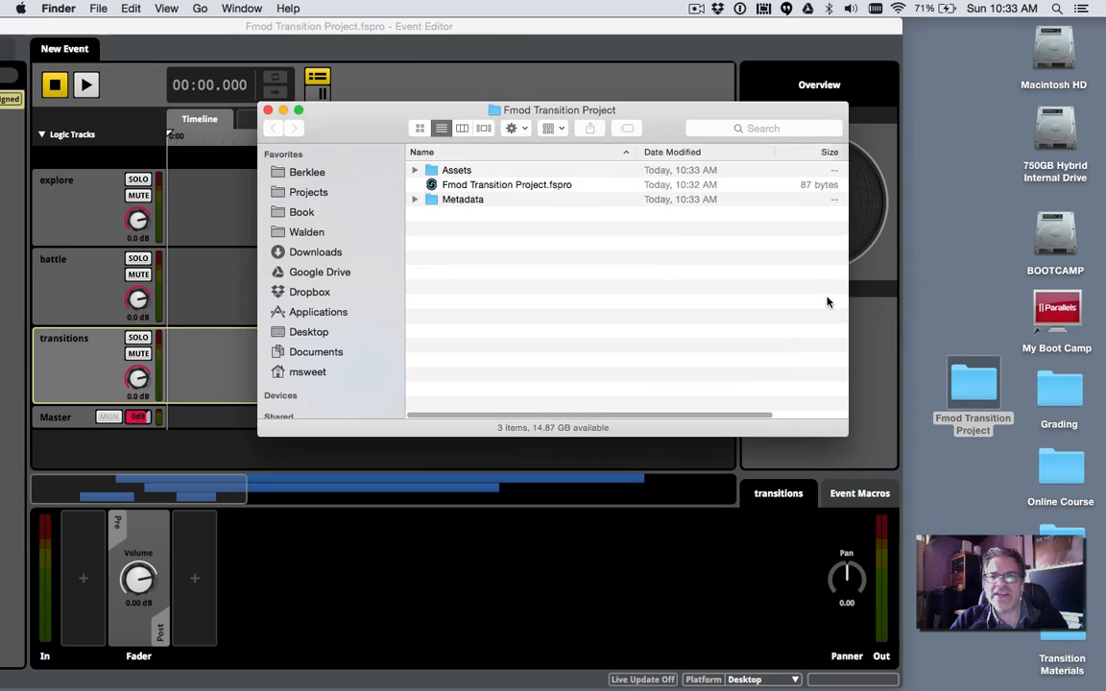
click(413, 170)
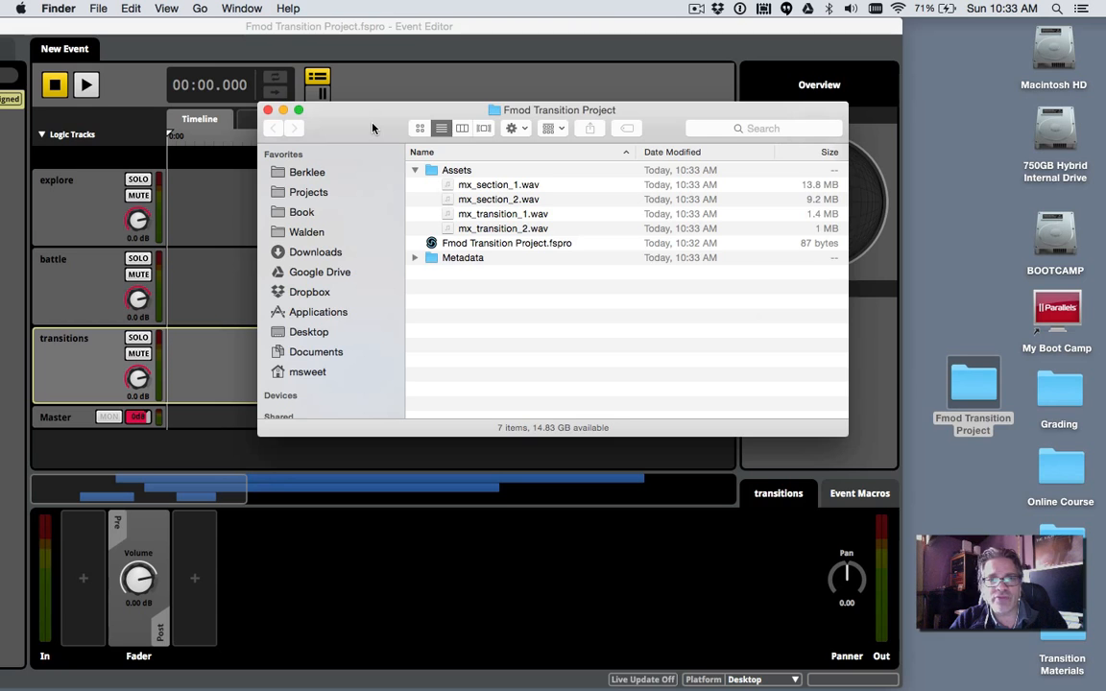
key(super+w)
- Narrow the event browser to widen the editor and move the mx_section_1 clip to 0:00 on the explore track
drag(374, 26, 577, 25)
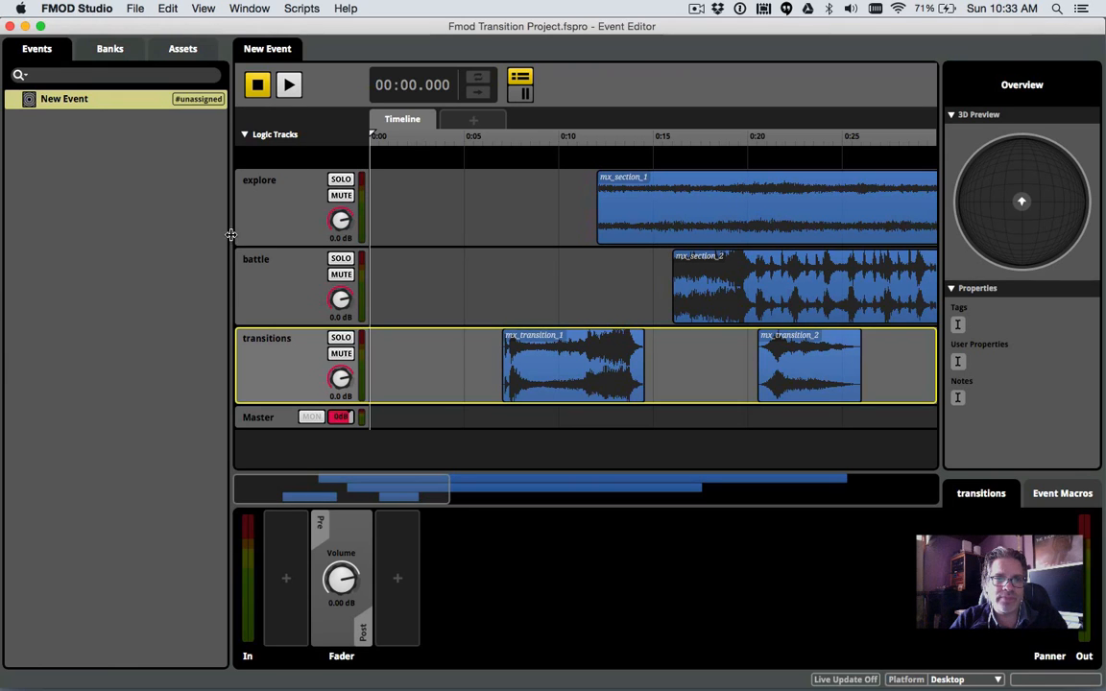
drag(231, 234, 156, 236)
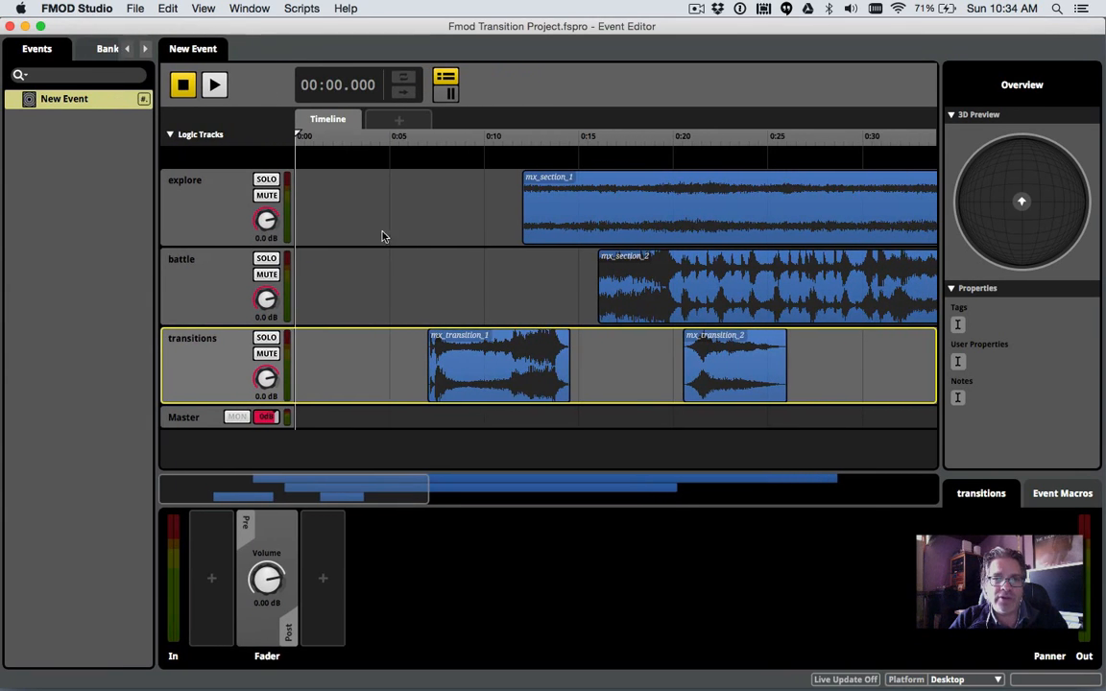
drag(542, 221, 310, 209)
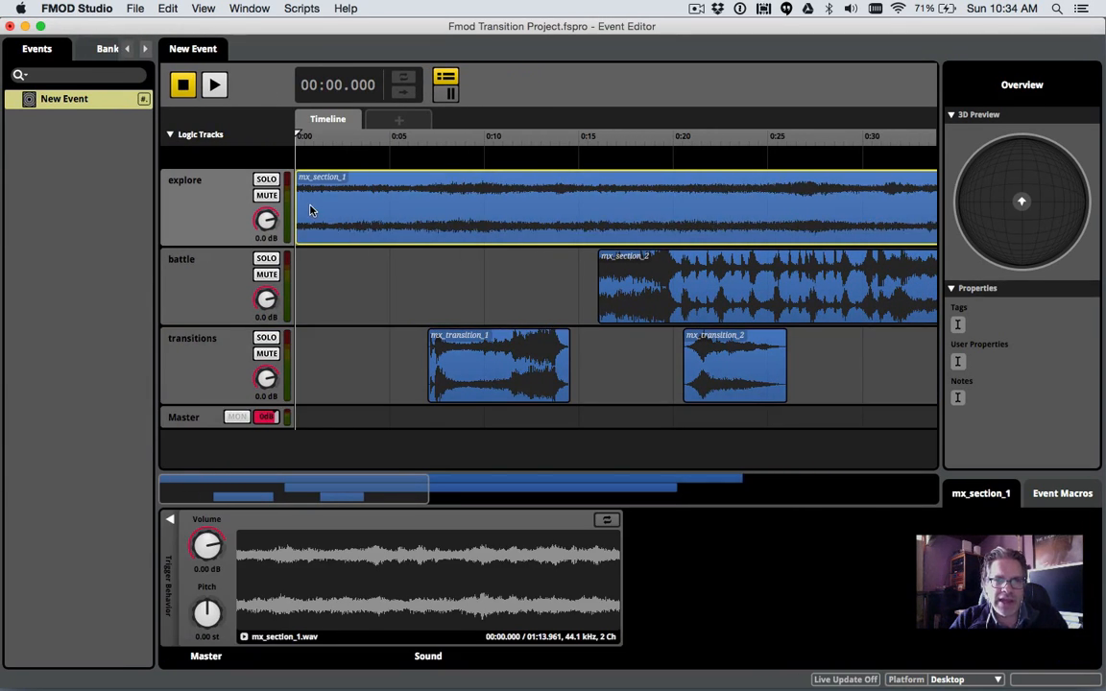
- Mute the battle and transitions tracks and play the first few seconds of the explore track
click(266, 275)
click(267, 354)
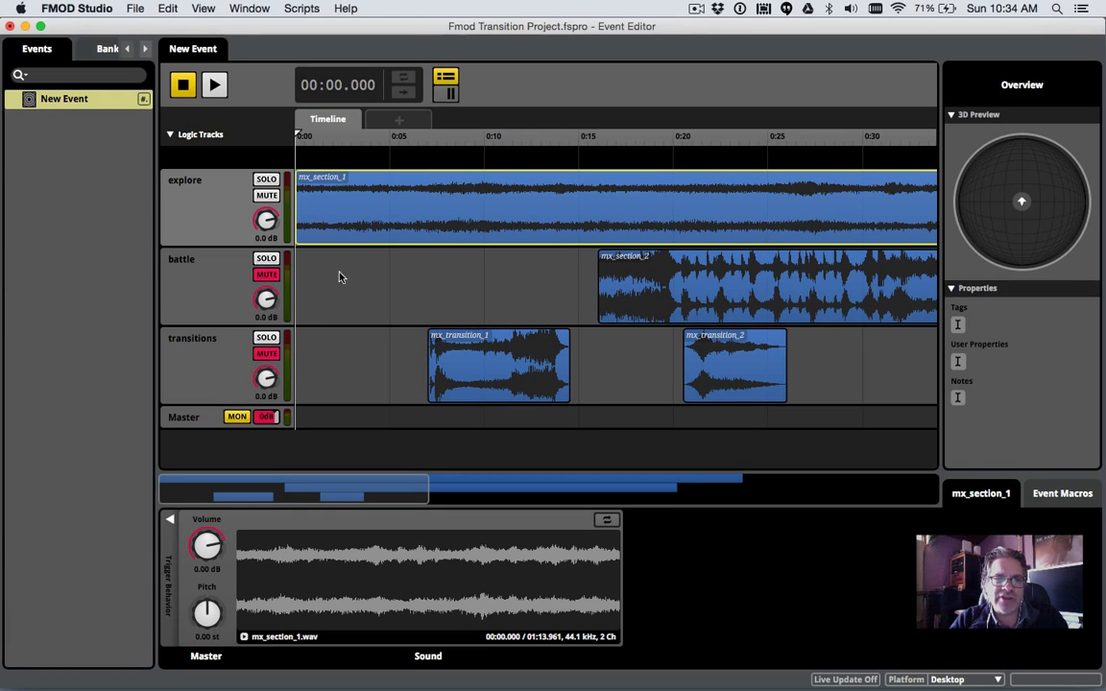
key(space)
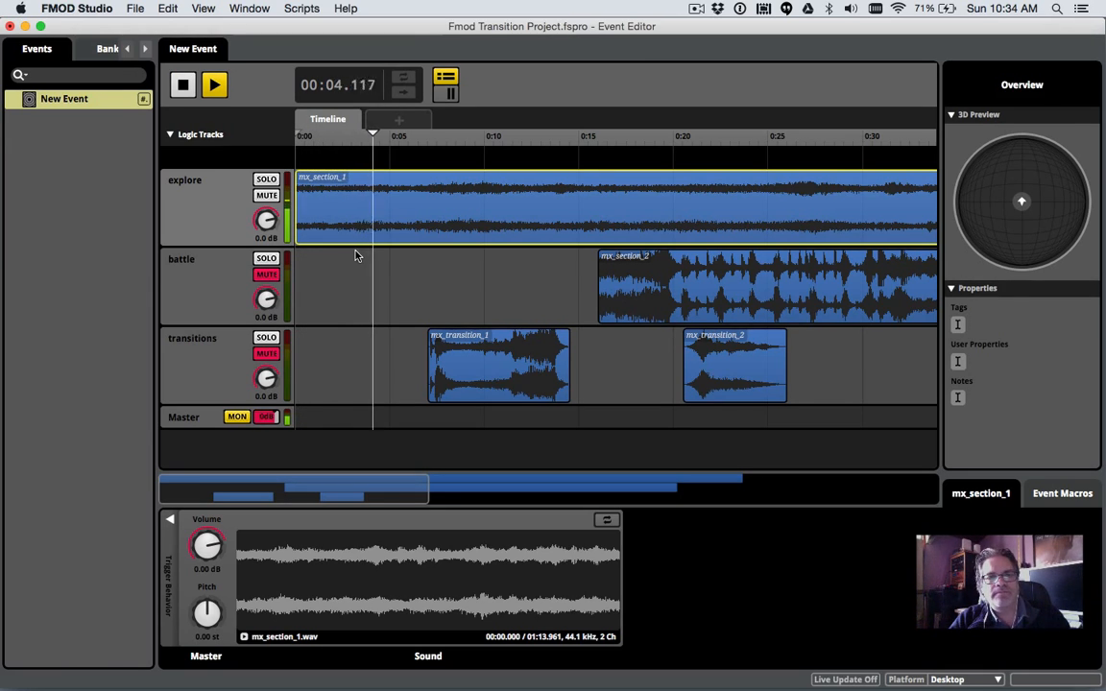
key(space)
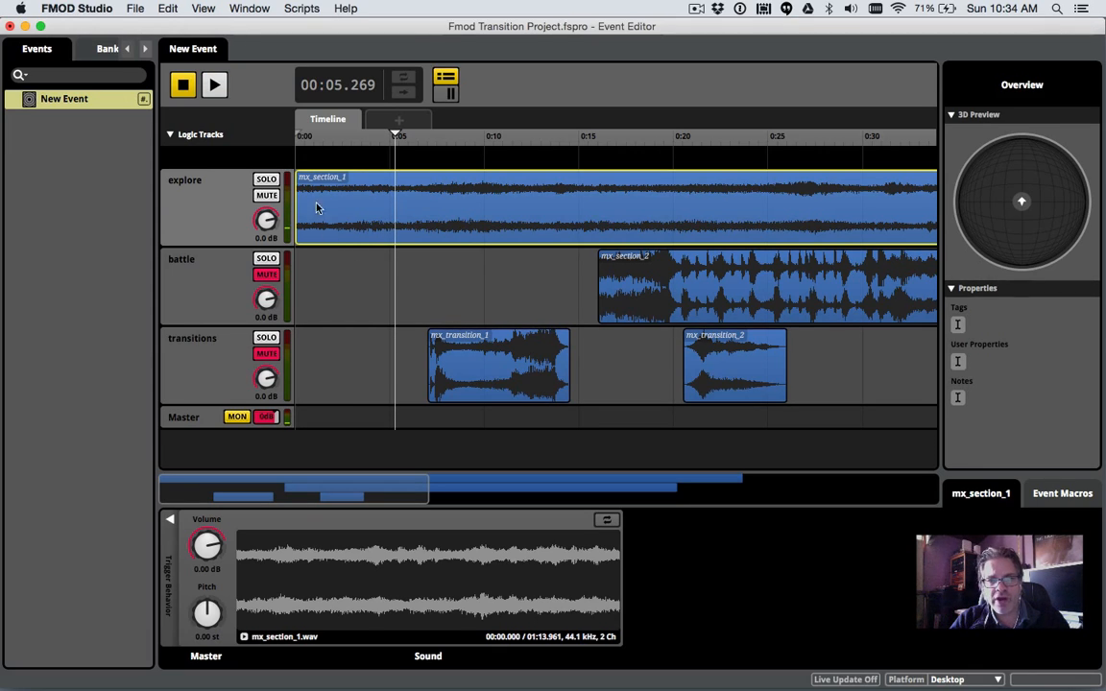
- Add a fade-in of about 1.5 seconds to the mx_section_1 clip and return the playhead to 0:00
drag(296, 176, 326, 176)
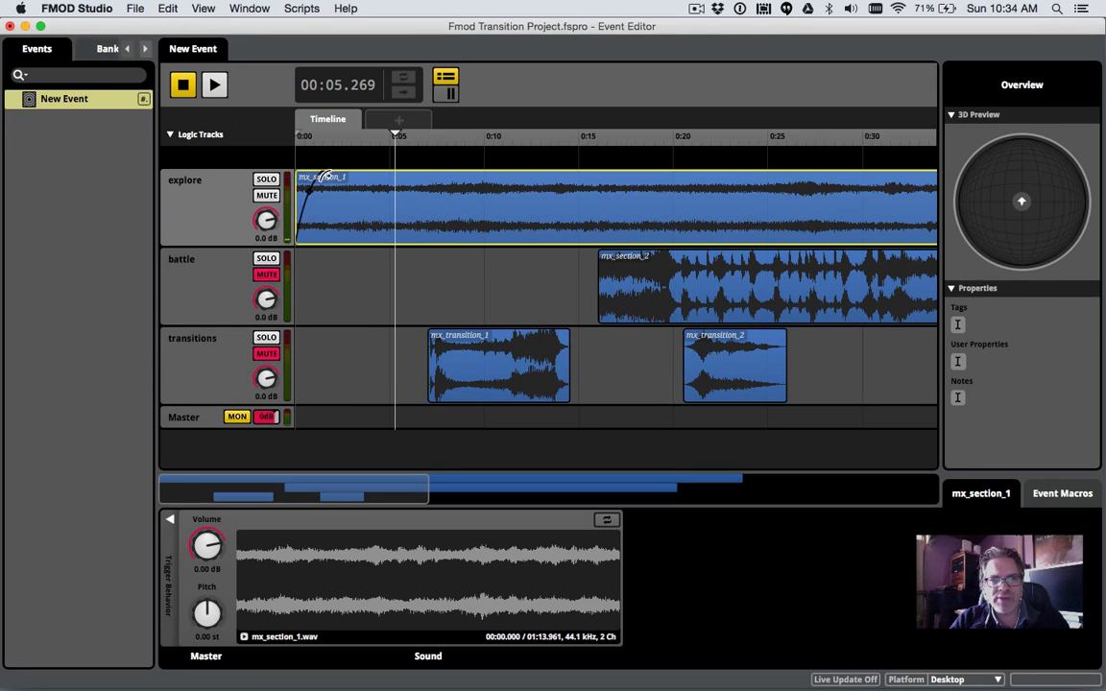
click(318, 139)
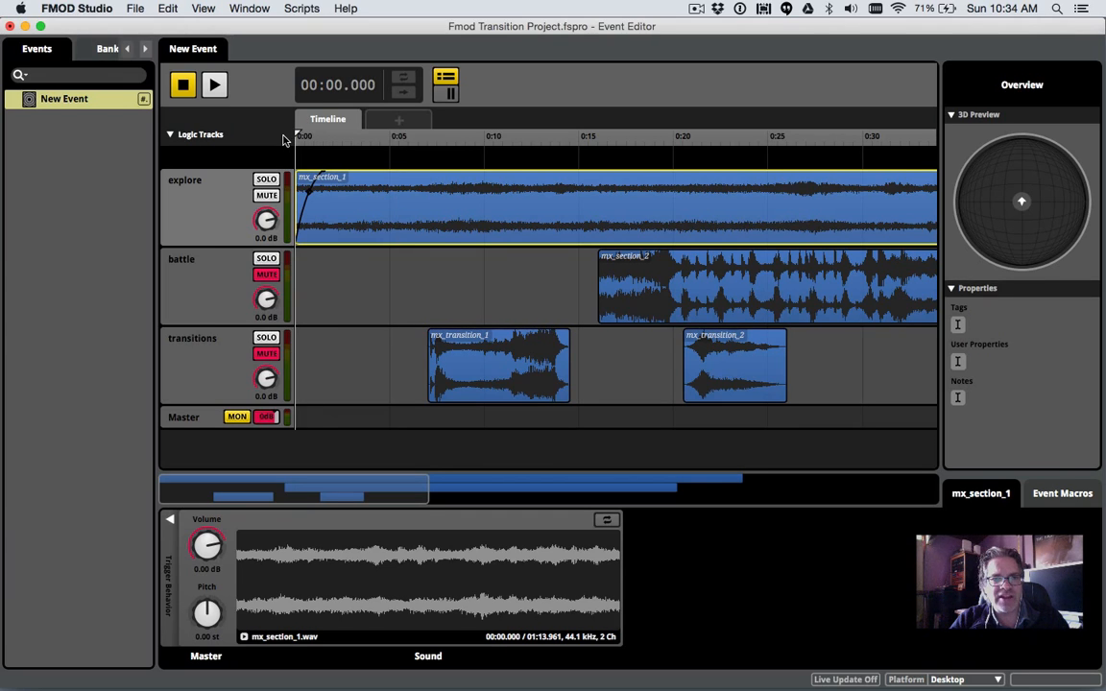
- Lengthen the mx_section_1 clip's fade-in to about 2.5 seconds and audition it from the start of the timeline
key(space)
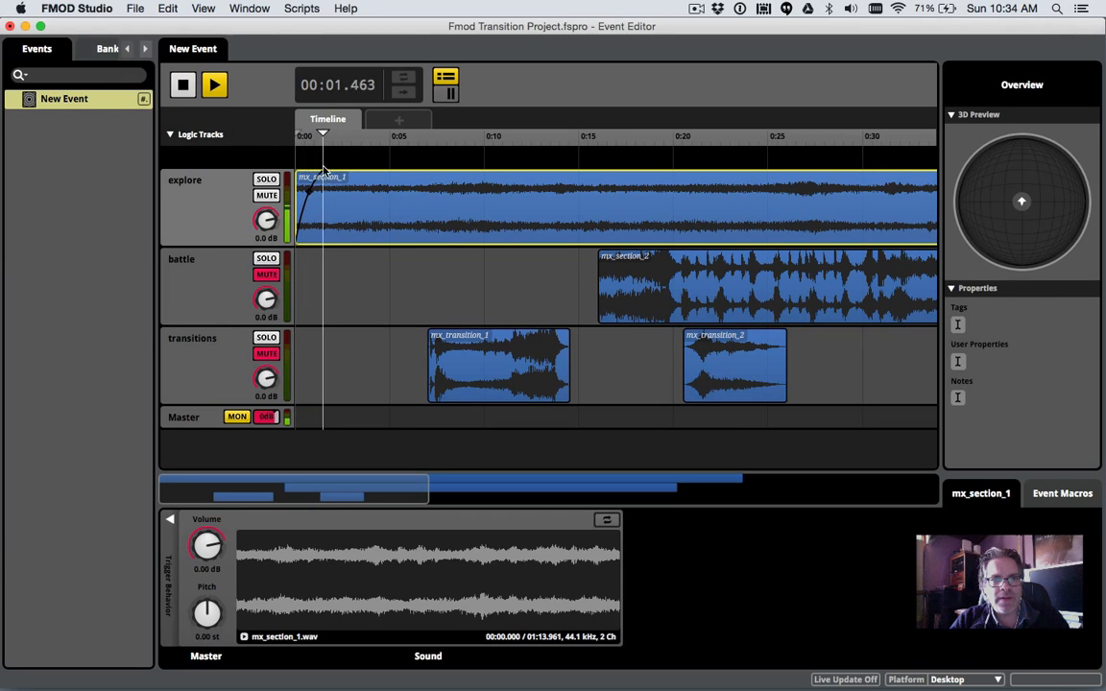
key(space)
key(space)
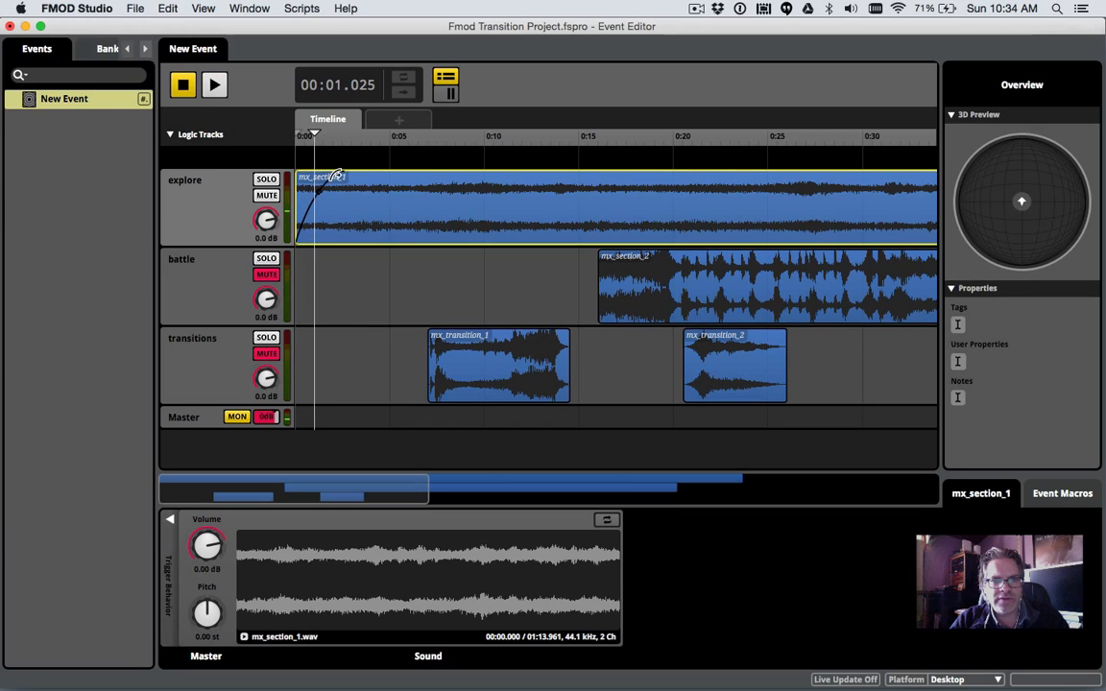
drag(310, 136, 276, 135)
key(space)
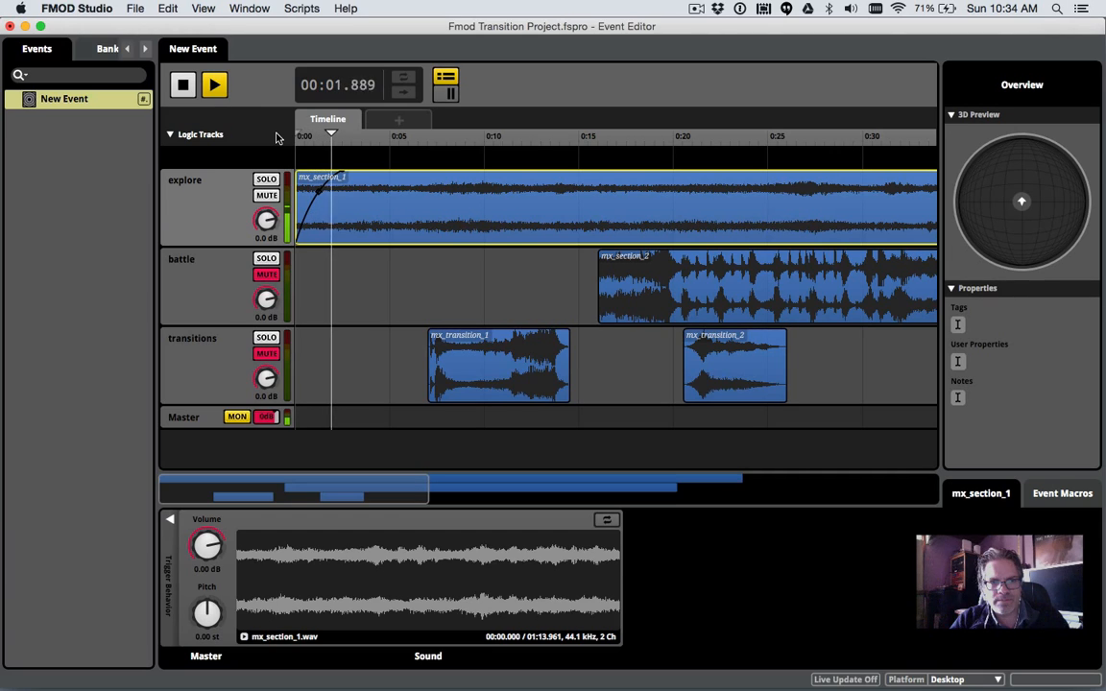
key(space)
drag(363, 216, 324, 219)
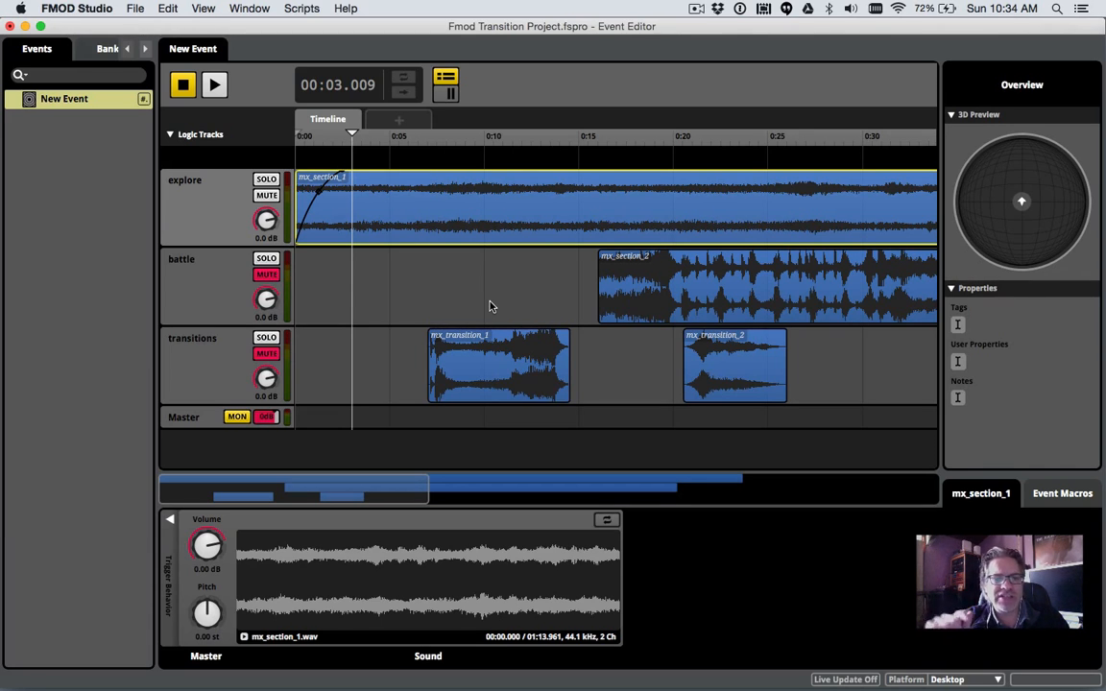
- Turn on looping for the mx_section_1 clip and shorten it on the explore track to about 10 seconds
click(605, 522)
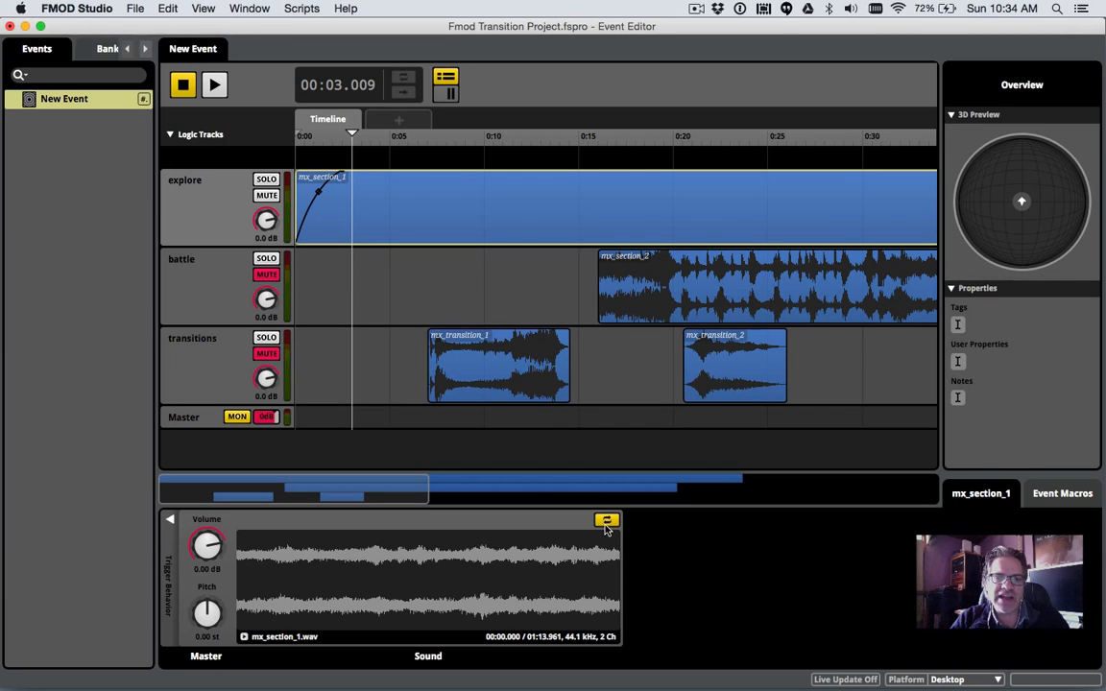
click(606, 522)
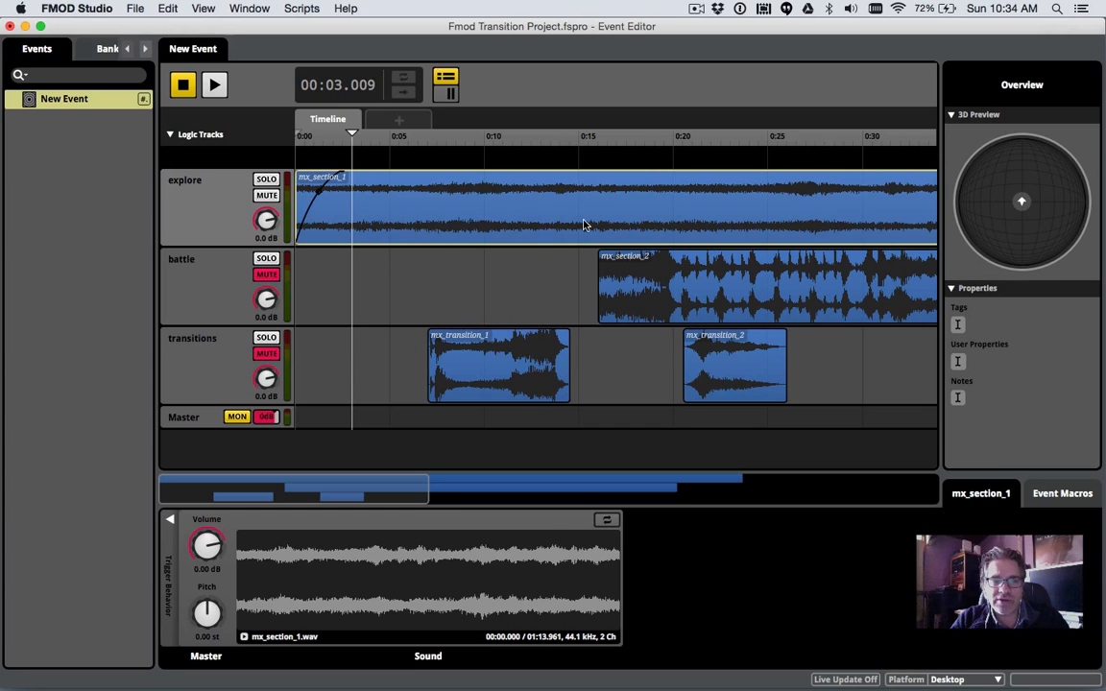
click(606, 521)
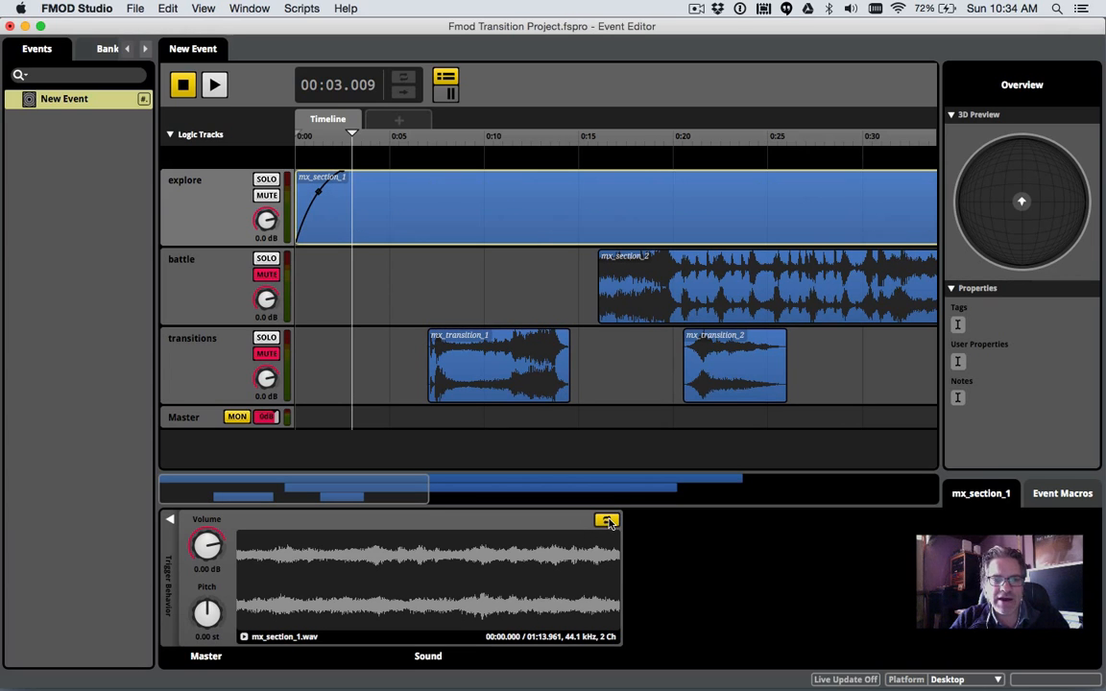
drag(426, 480, 938, 470)
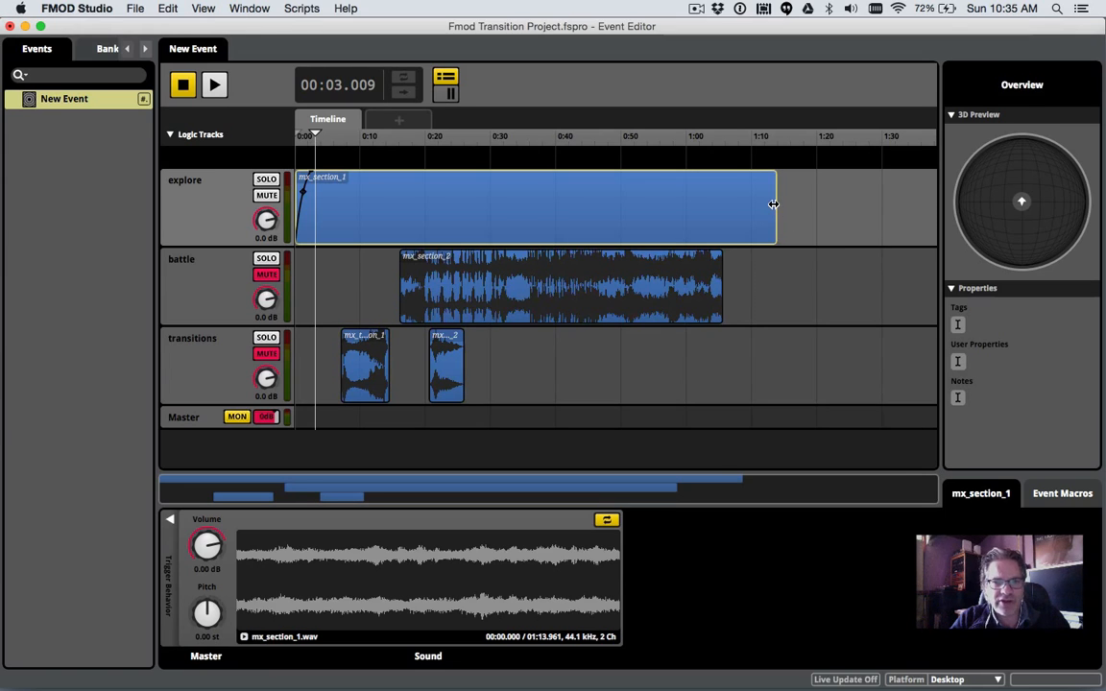
drag(774, 204, 357, 196)
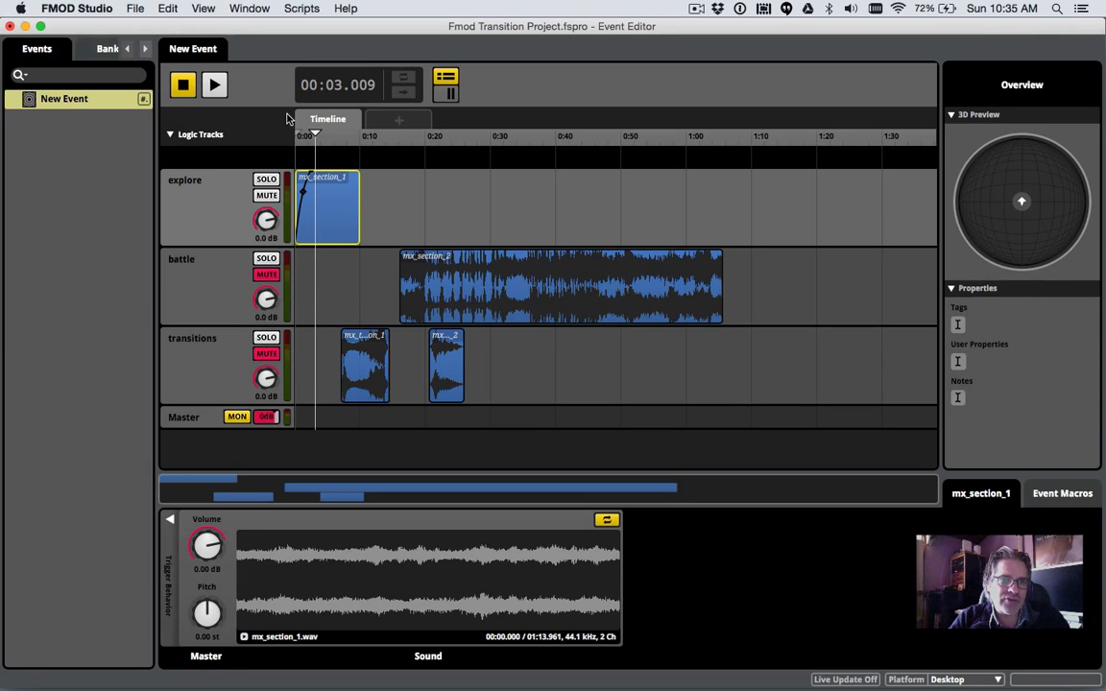
- Play the first few seconds of the shortened mx_section_1 clip from 0:00
click(181, 83)
click(213, 85)
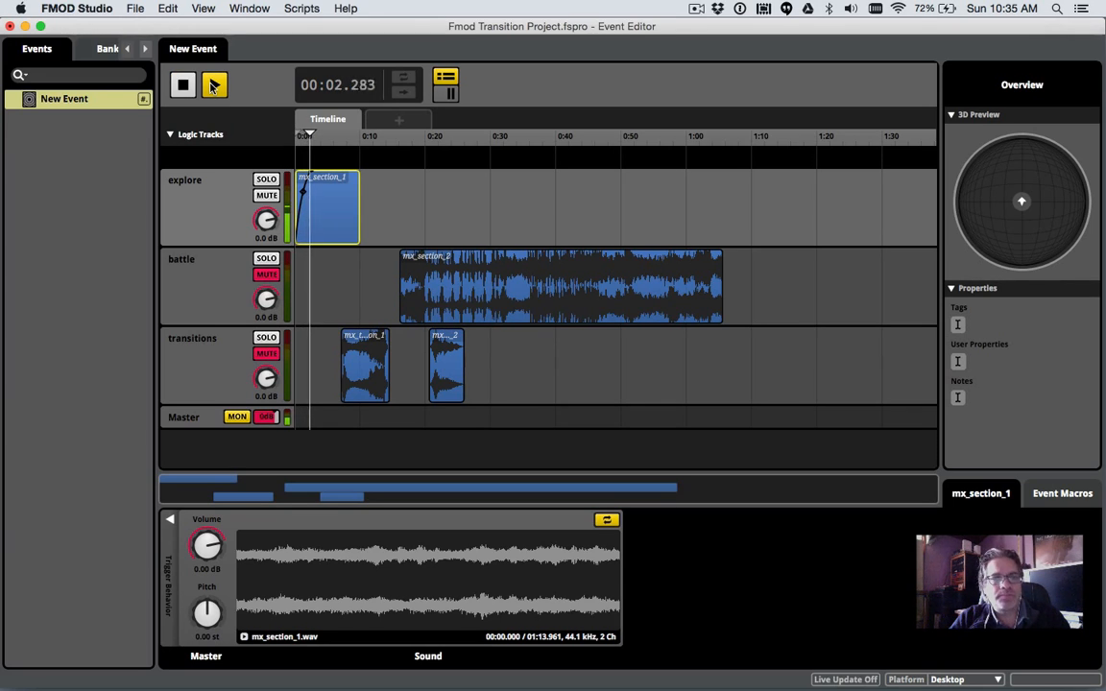
click(190, 88)
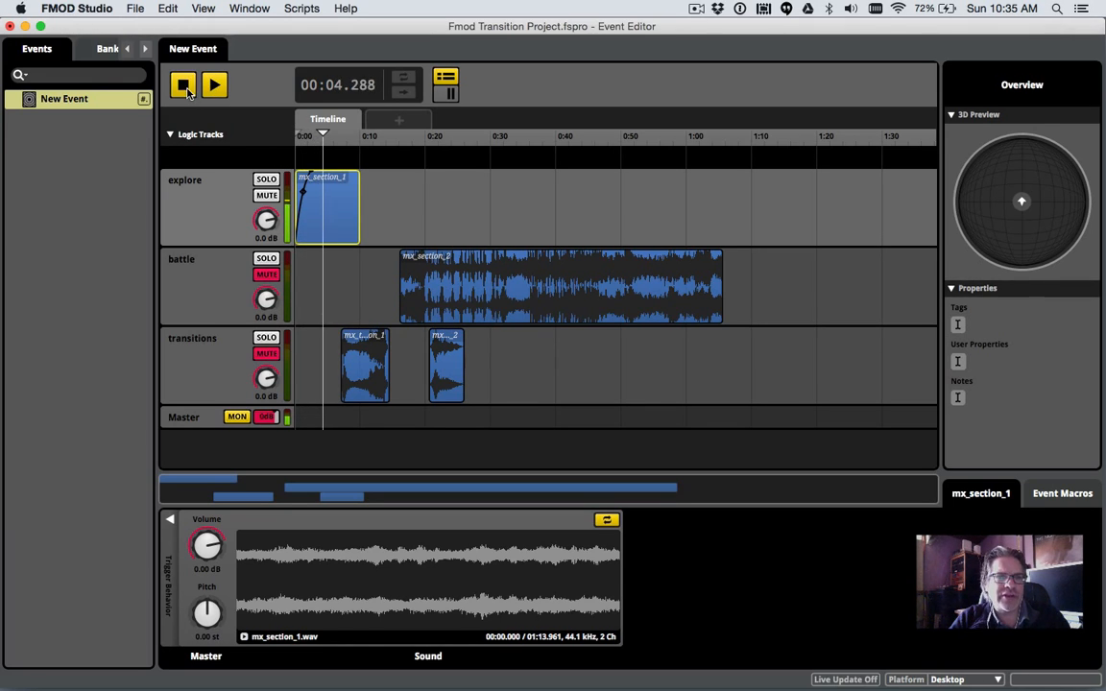
- Add a loop region above the explore clip and size it to span from about 0:04 to 0:06
right_click(325, 165)
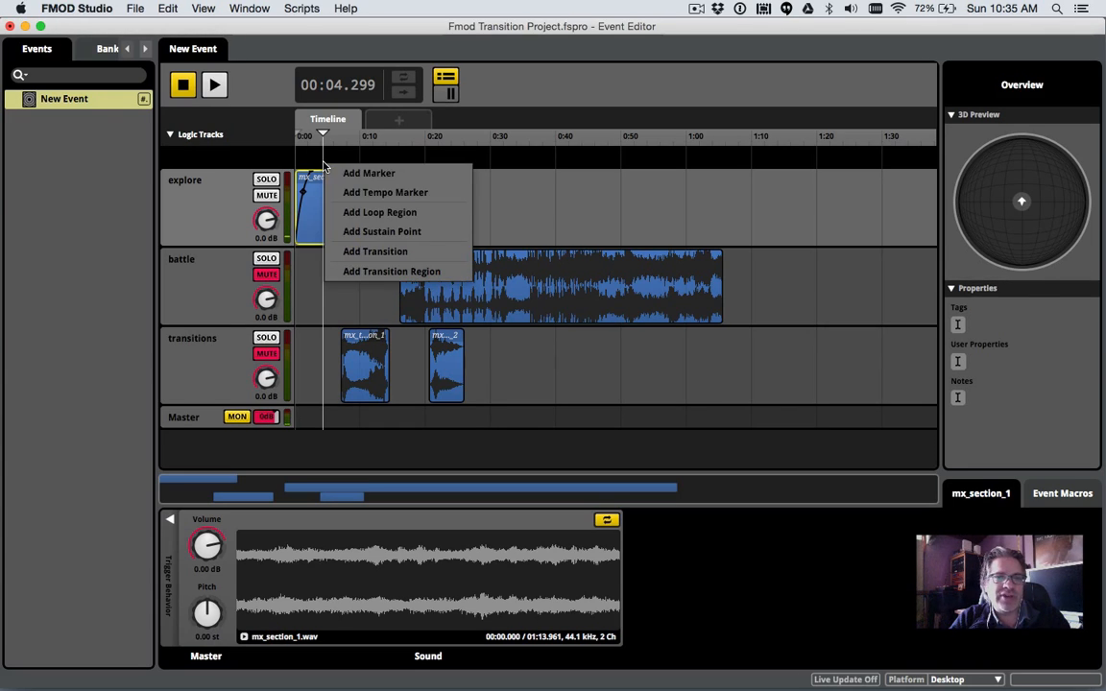
click(353, 212)
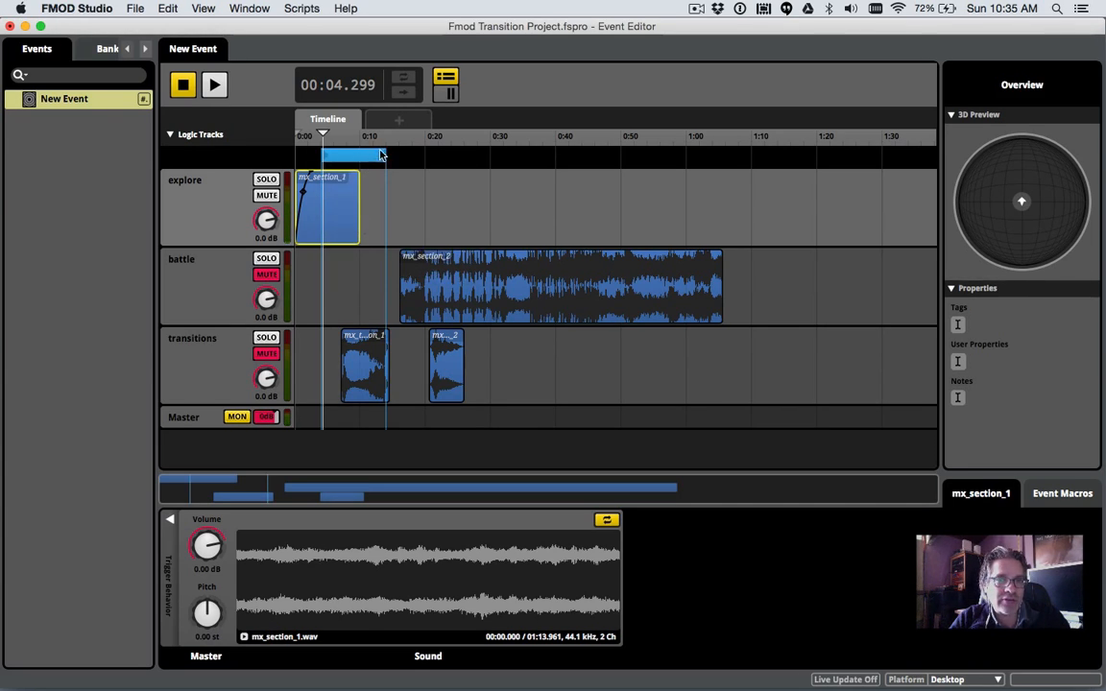
click(333, 155)
drag(336, 154, 313, 133)
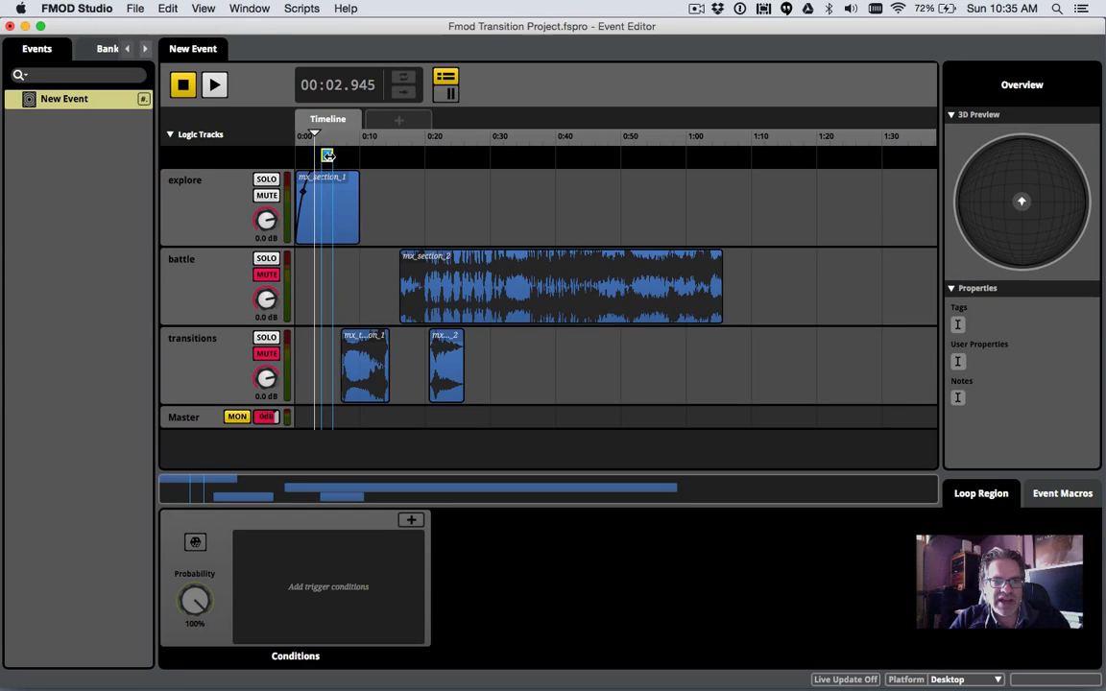
mouse_move(334, 156)
mouse_down()
mouse_move(407, 157)
mouse_move(334, 156)
mouse_up()
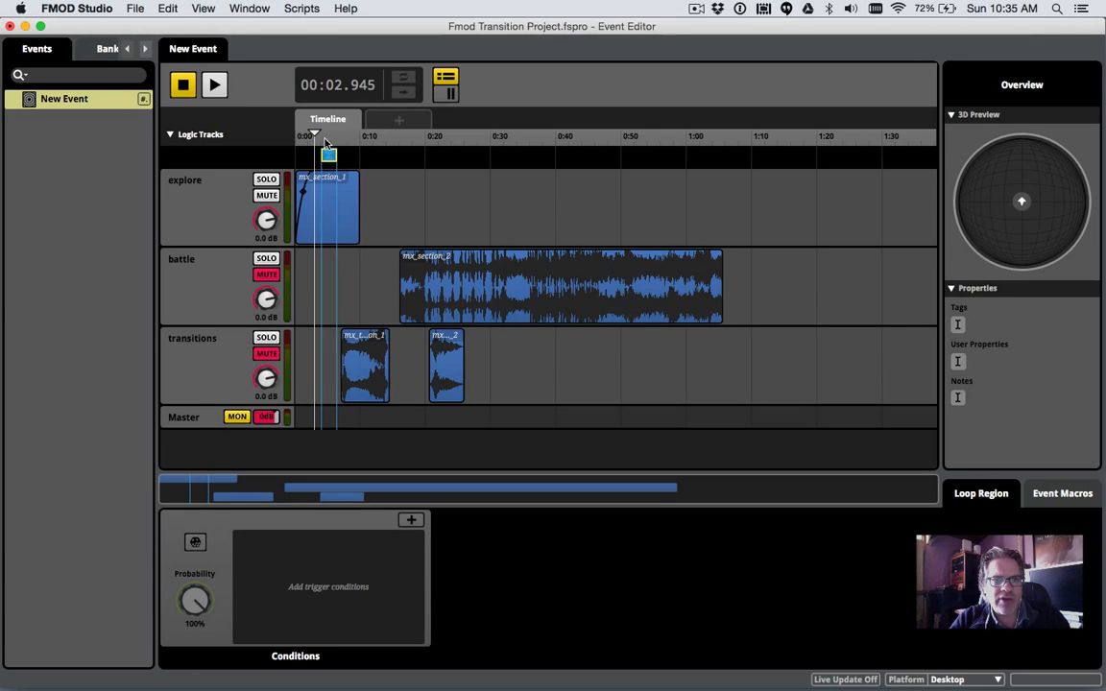
- Play the event from 0:00 and listen to playback cycling through the loop region
click(184, 85)
click(216, 85)
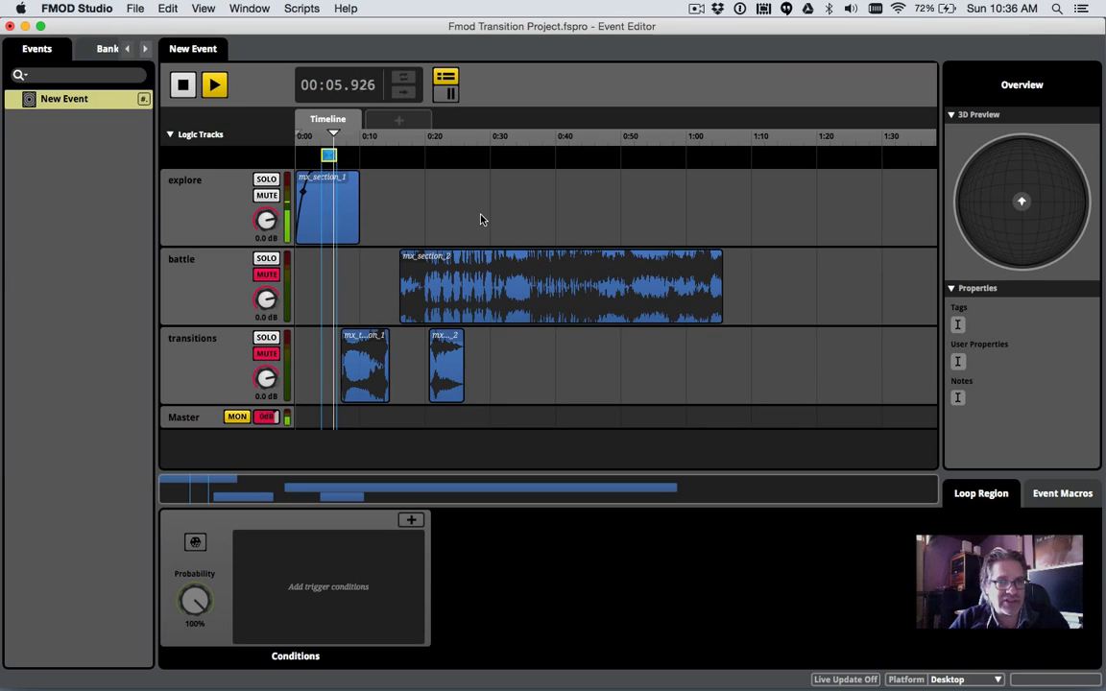
click(183, 87)
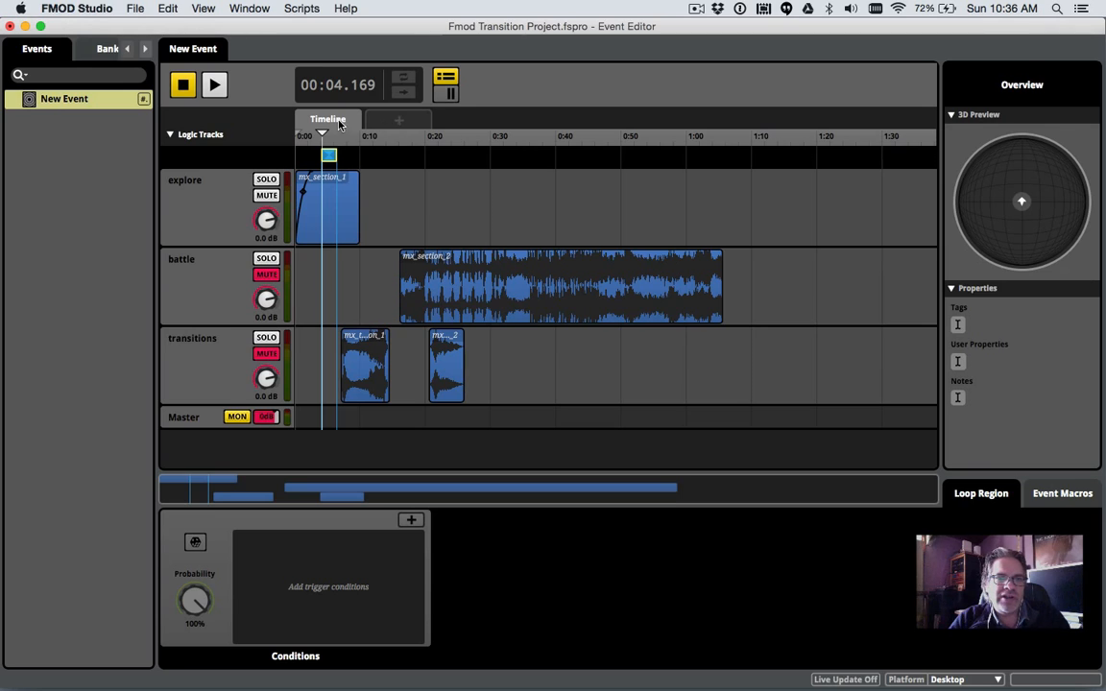
- Add an event parameter named numberofenemies with a range of 0 to 1
click(399, 124)
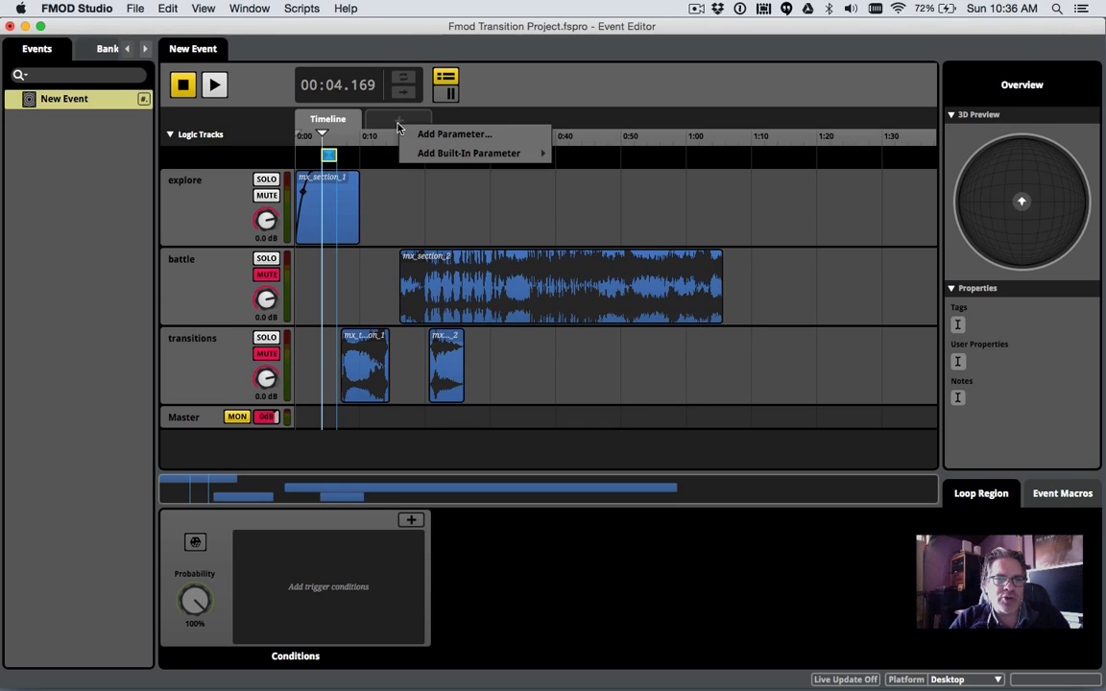
click(422, 134)
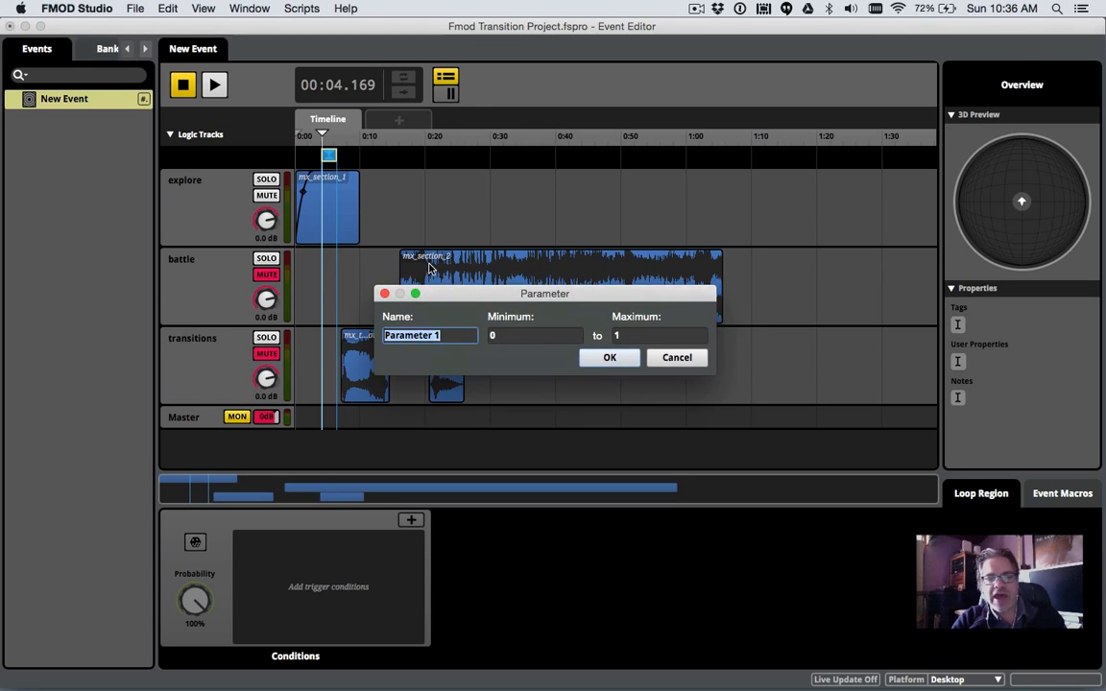
text(numberofenemies)
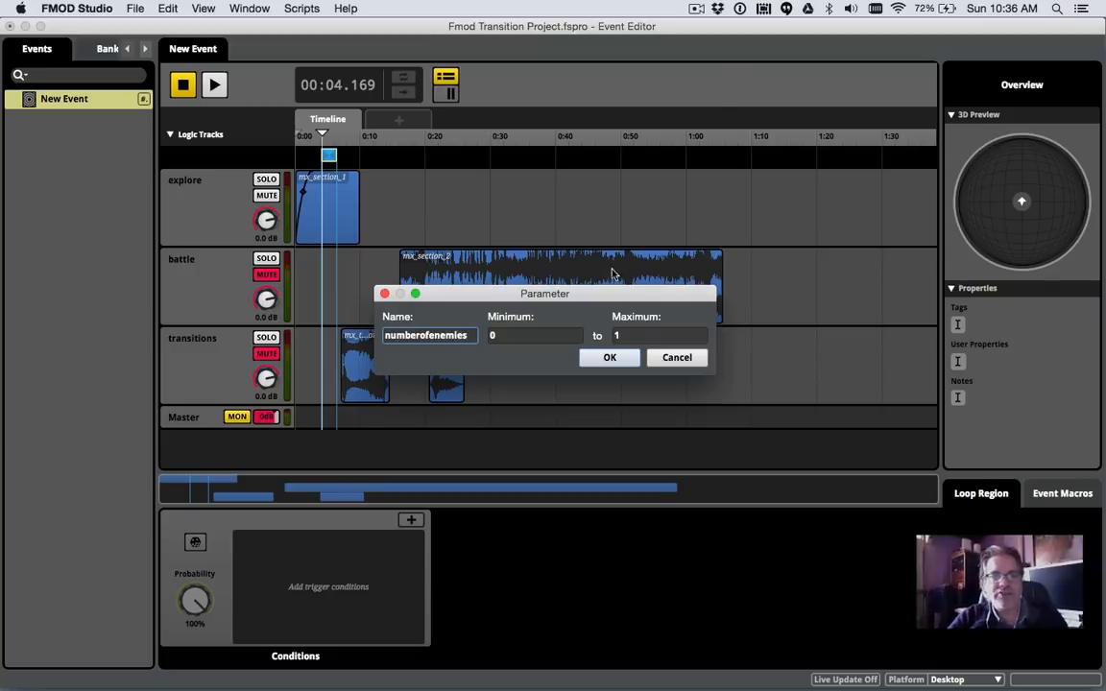
click(595, 359)
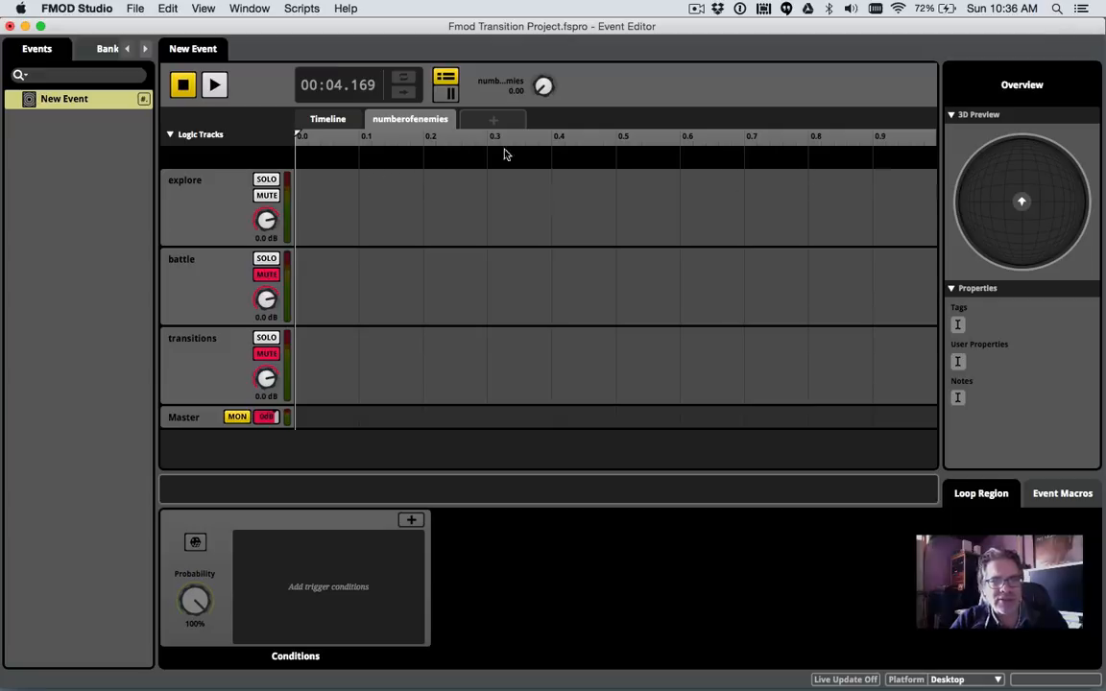
- Give the timeline's loop region a numberofenemies trigger condition covering 0.00 to 0.95
click(324, 119)
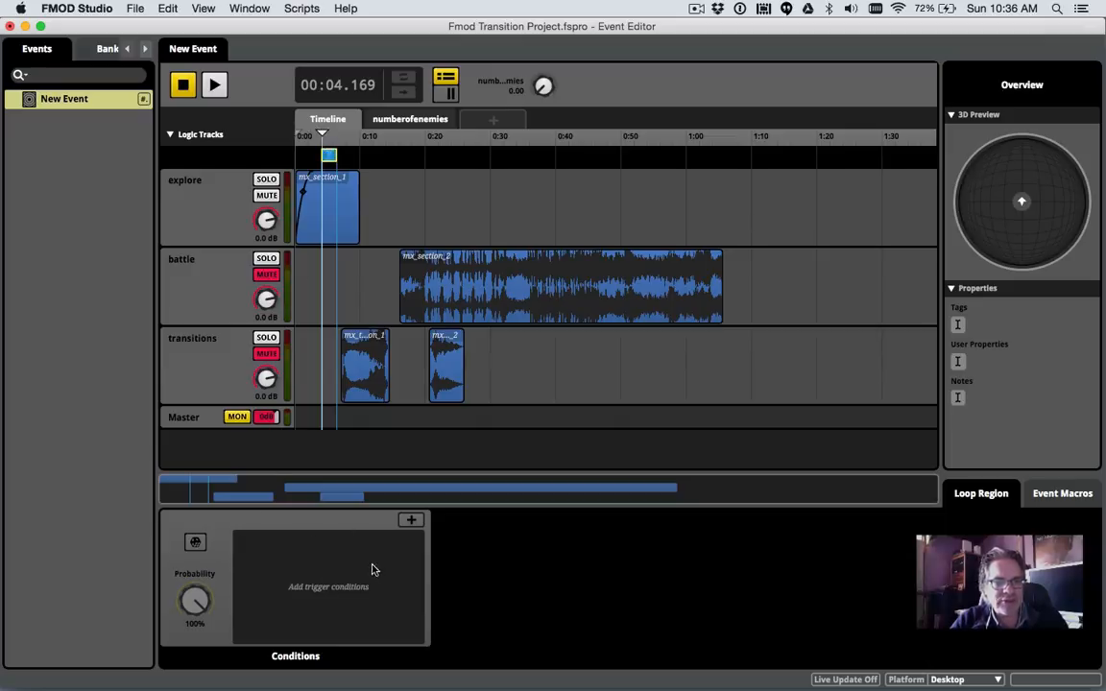
click(411, 521)
mouse_move(434, 536)
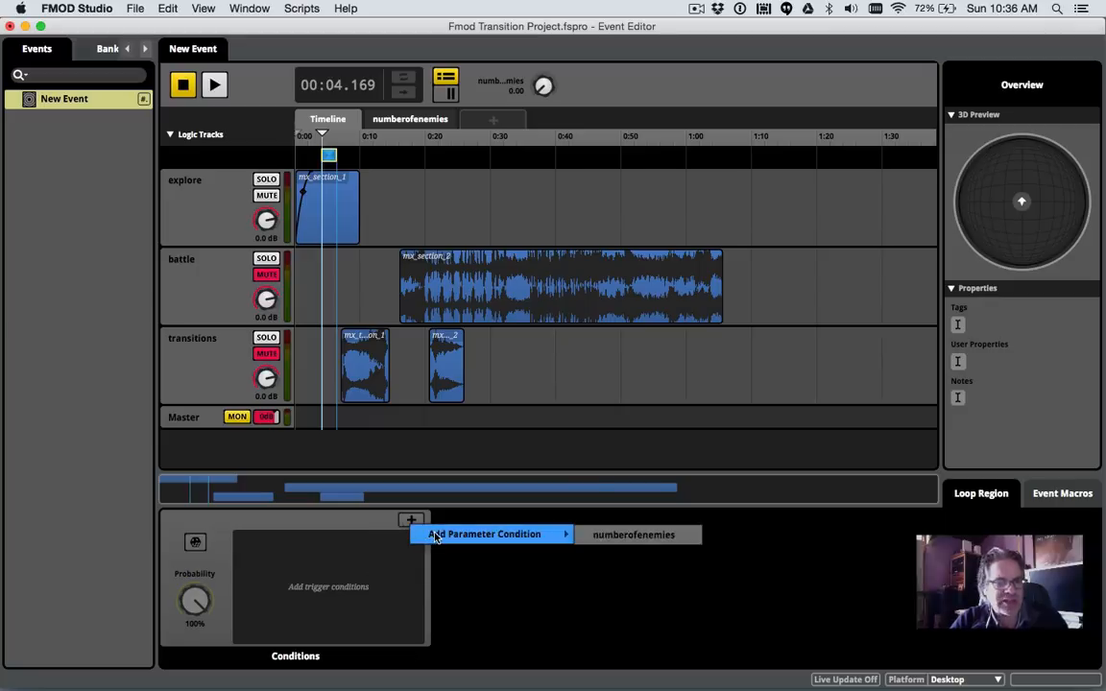
click(607, 541)
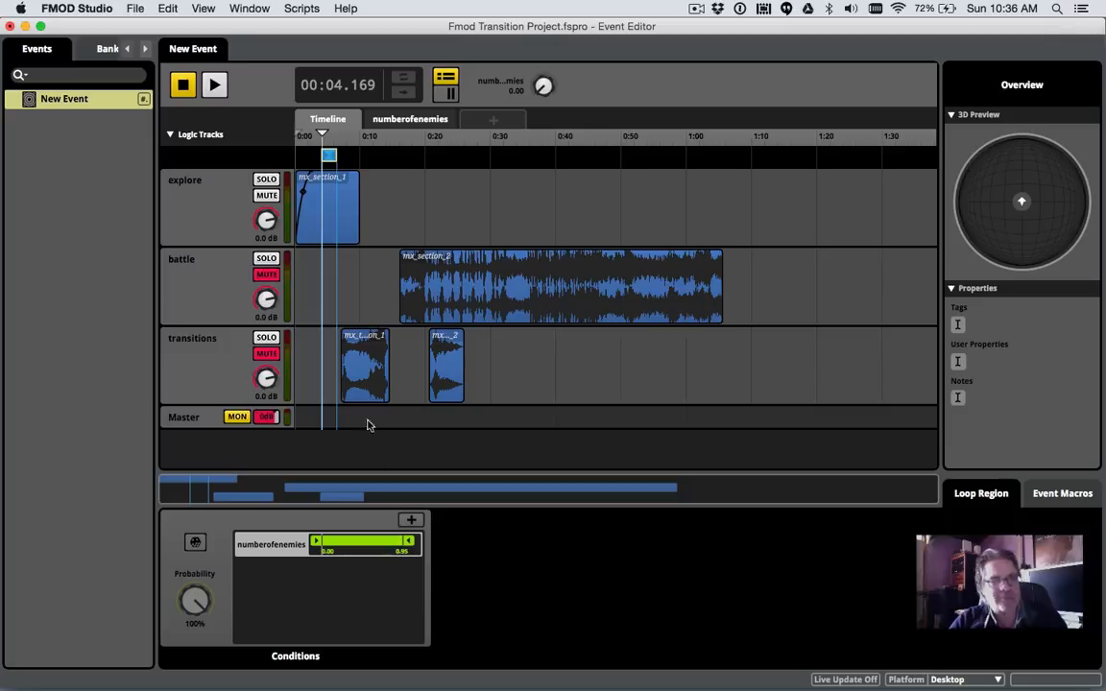
- Play the event from 0:00 and raise numberofenemies to 1.00 during the loop to test leaving the region
click(182, 89)
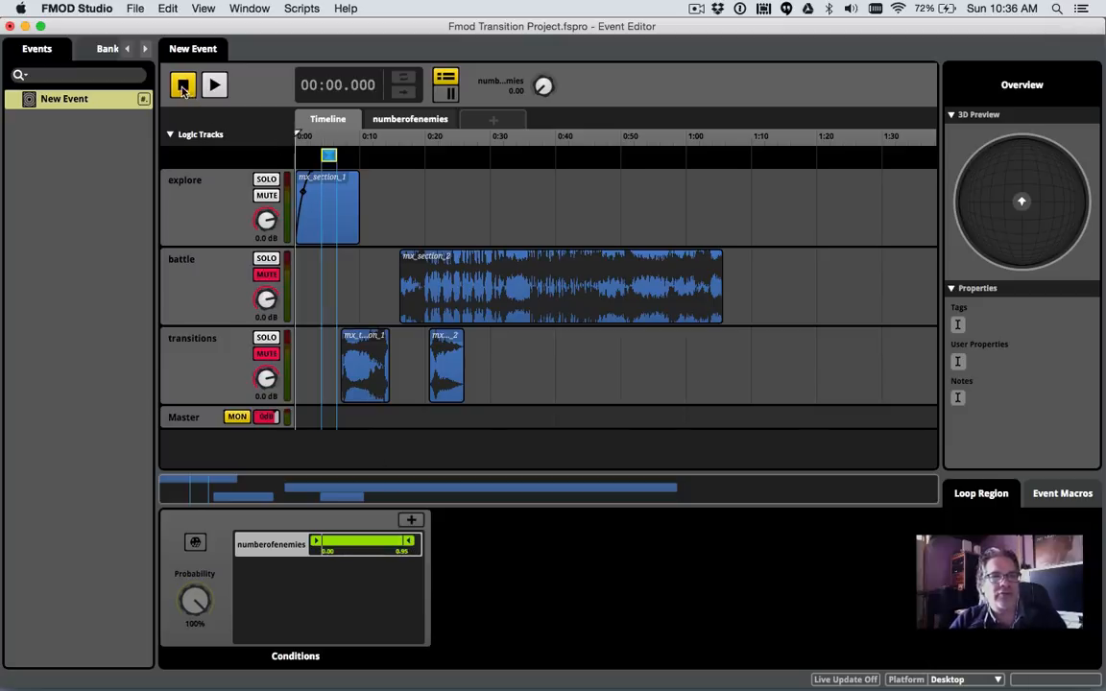
click(213, 86)
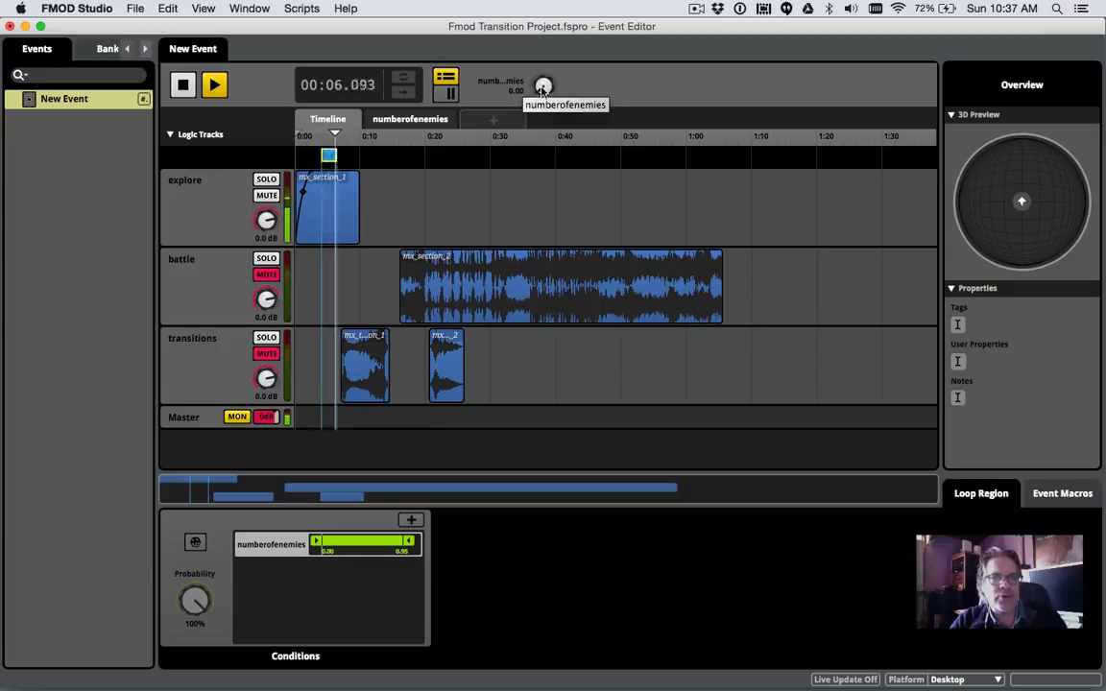
drag(542, 92, 542, 48)
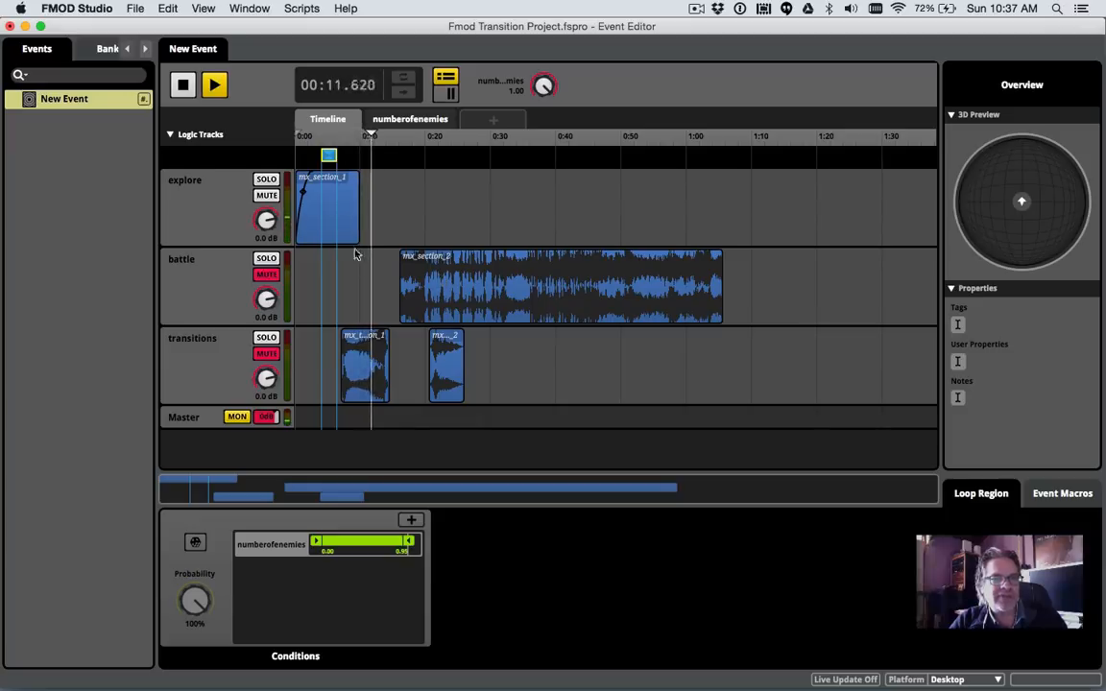
click(180, 87)
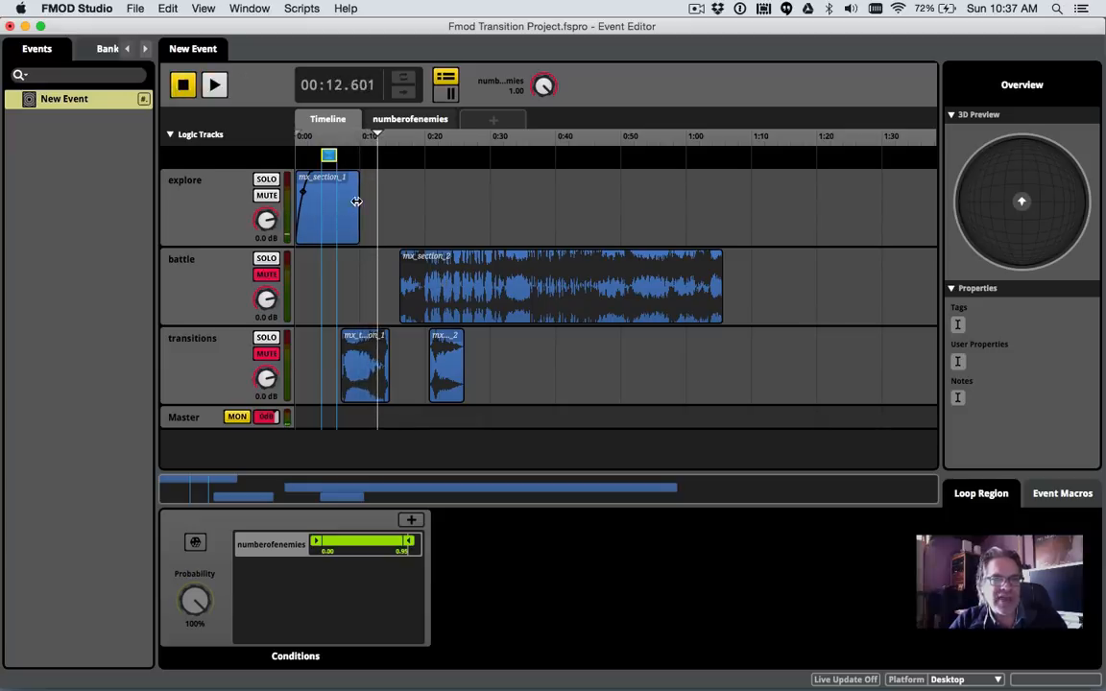
- Extend the mx_section_1 clip to about 11 seconds with a fade-out starting near 0:07, and audition the ending
drag(356, 201, 348, 177)
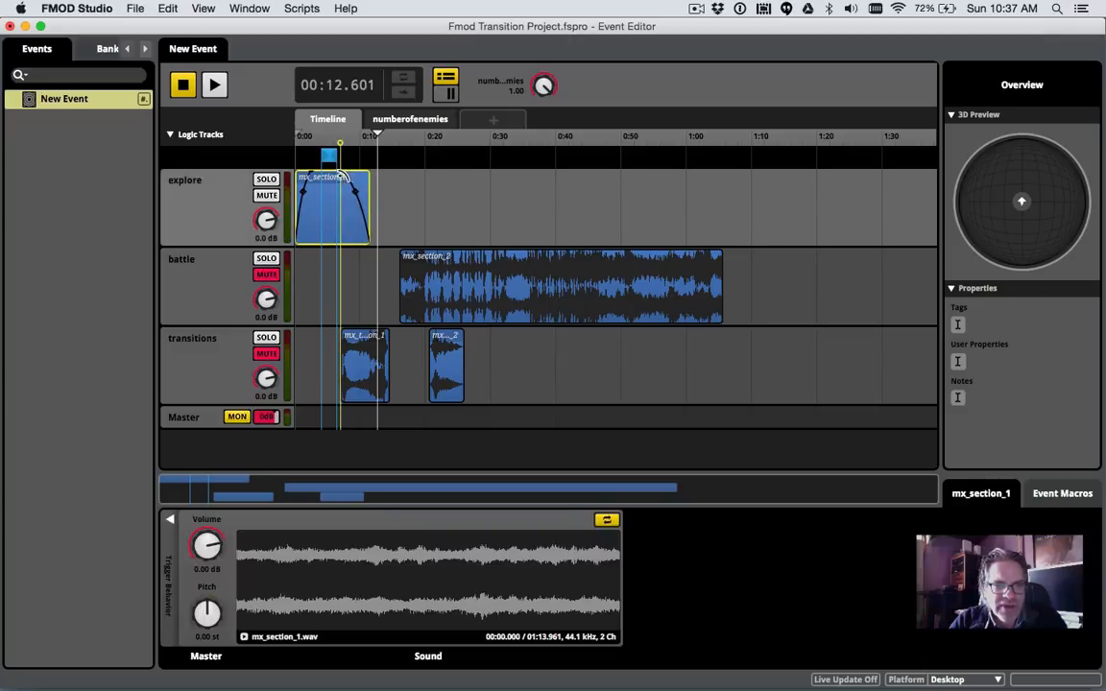
click(335, 137)
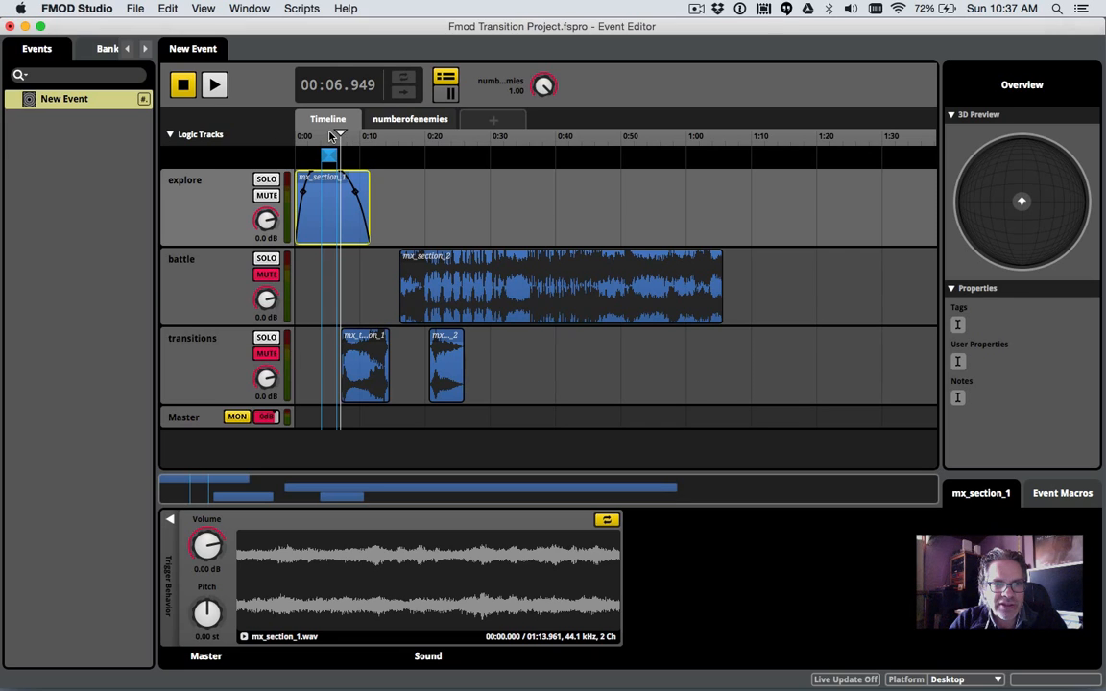
key(space)
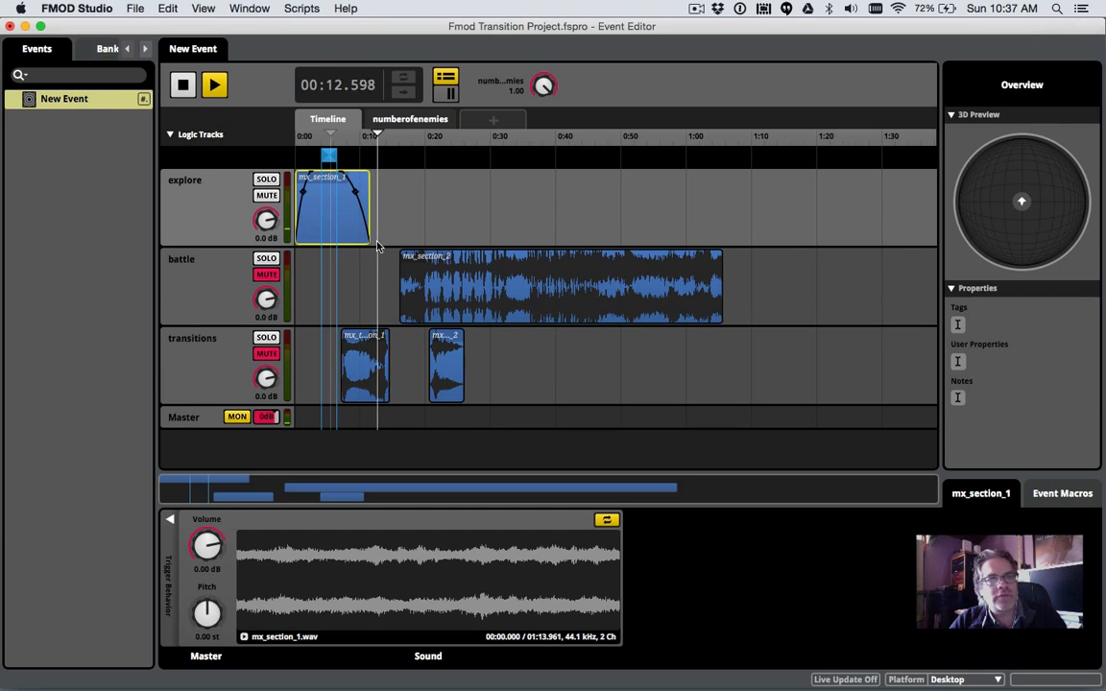
key(space)
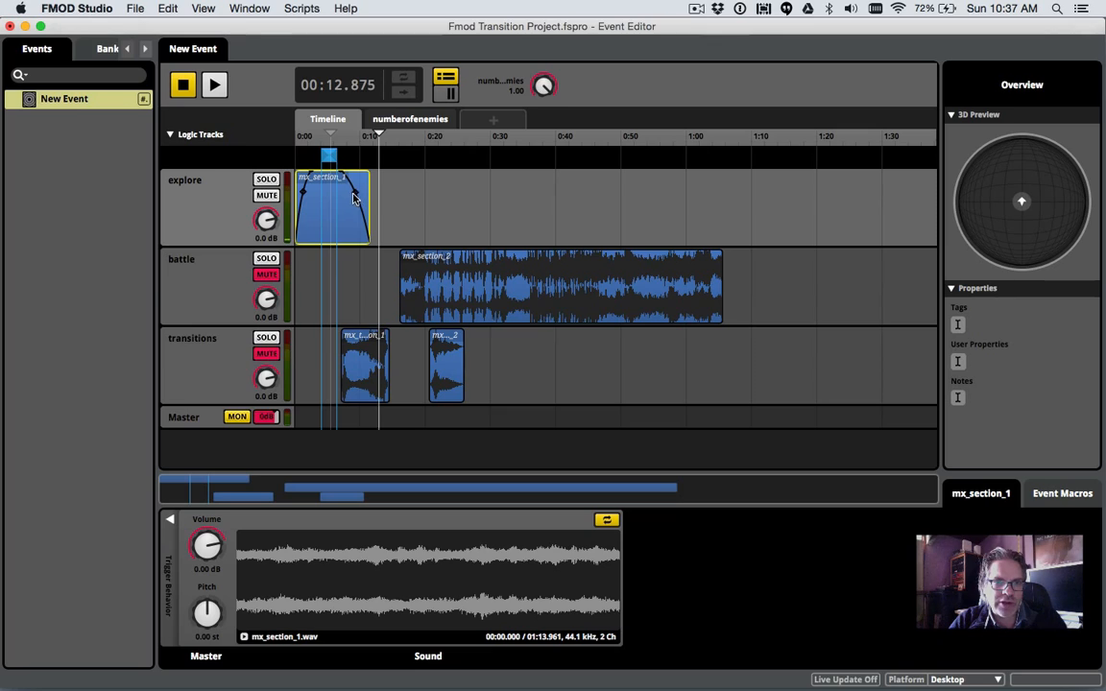
- Straighten the mx_section_1 clip's fade-out curve and play through the fade from about 0:08
click(350, 145)
key(space)
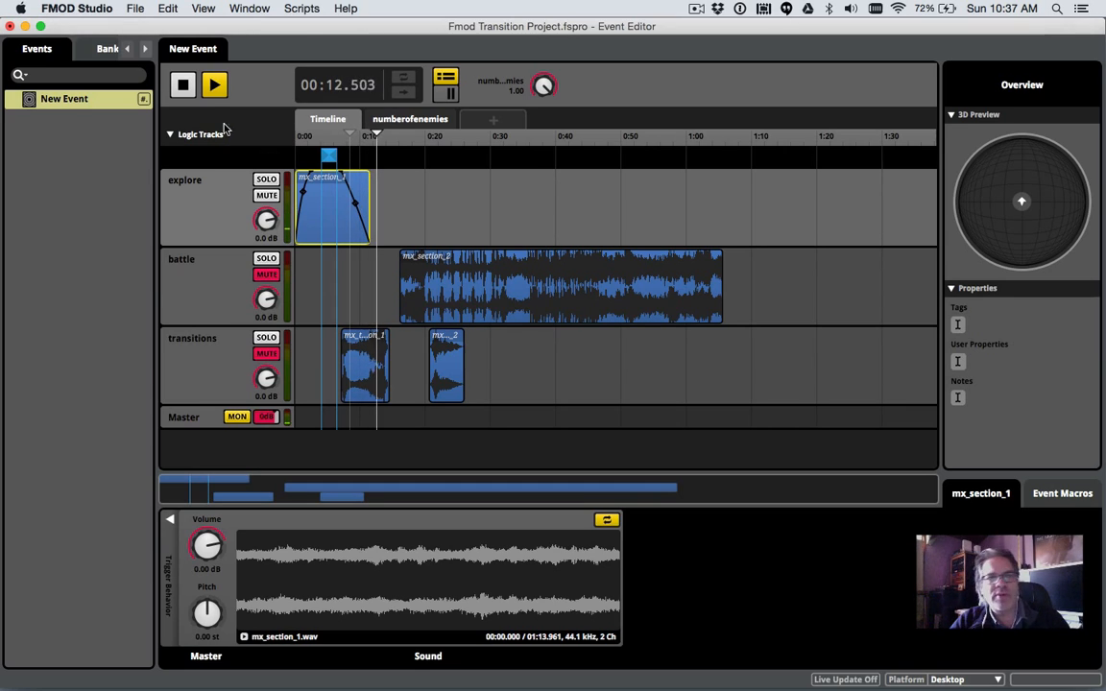
click(185, 84)
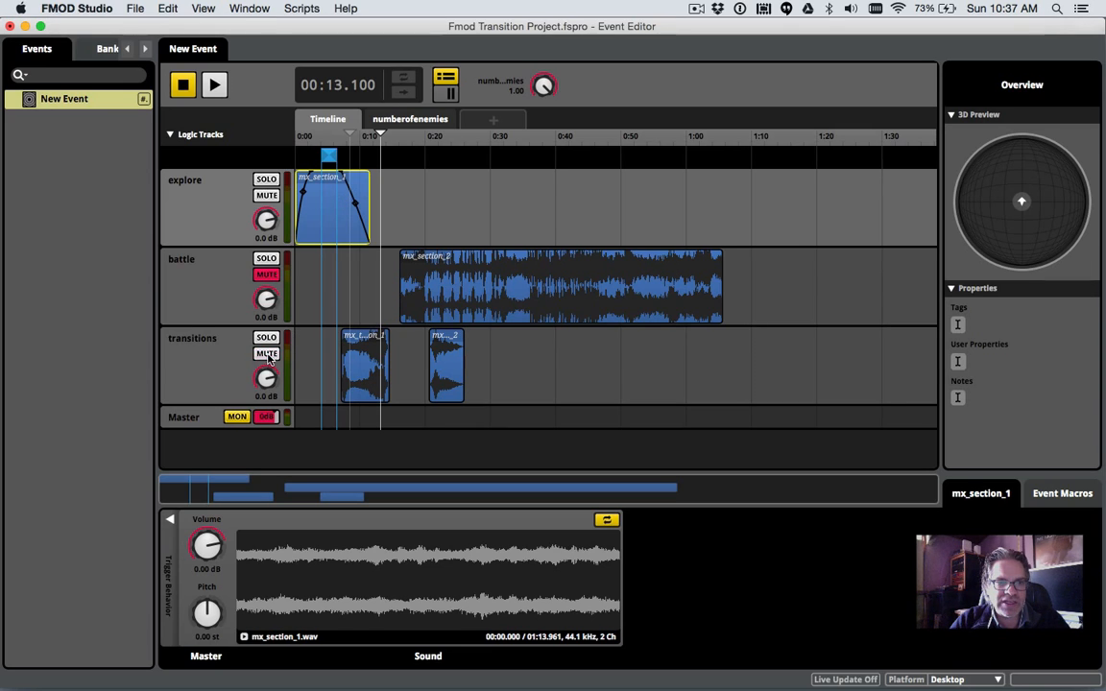
- Unmute the transitions track and move it between the explore and battle tracks
drag(227, 368, 218, 275)
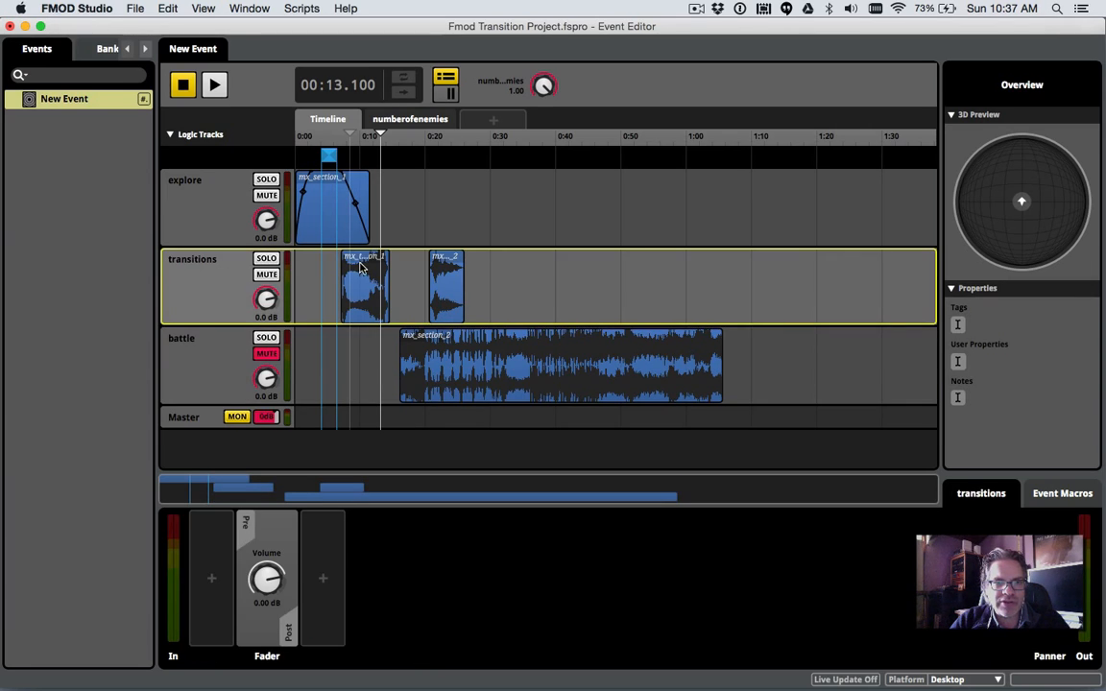
- Move the mx_transition_2 clip to about 0:36, and audition the first transition from about 0:05, raising numberofenemies from 0.74 to 1.00
drag(441, 257, 541, 257)
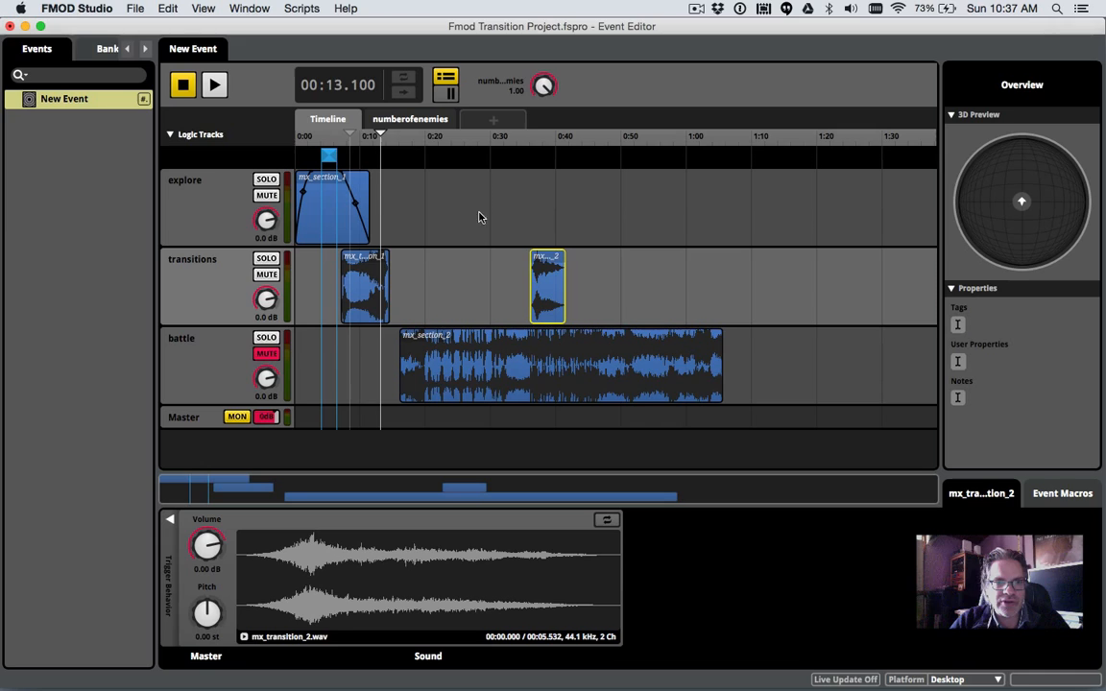
click(329, 144)
drag(557, 83, 434, 113)
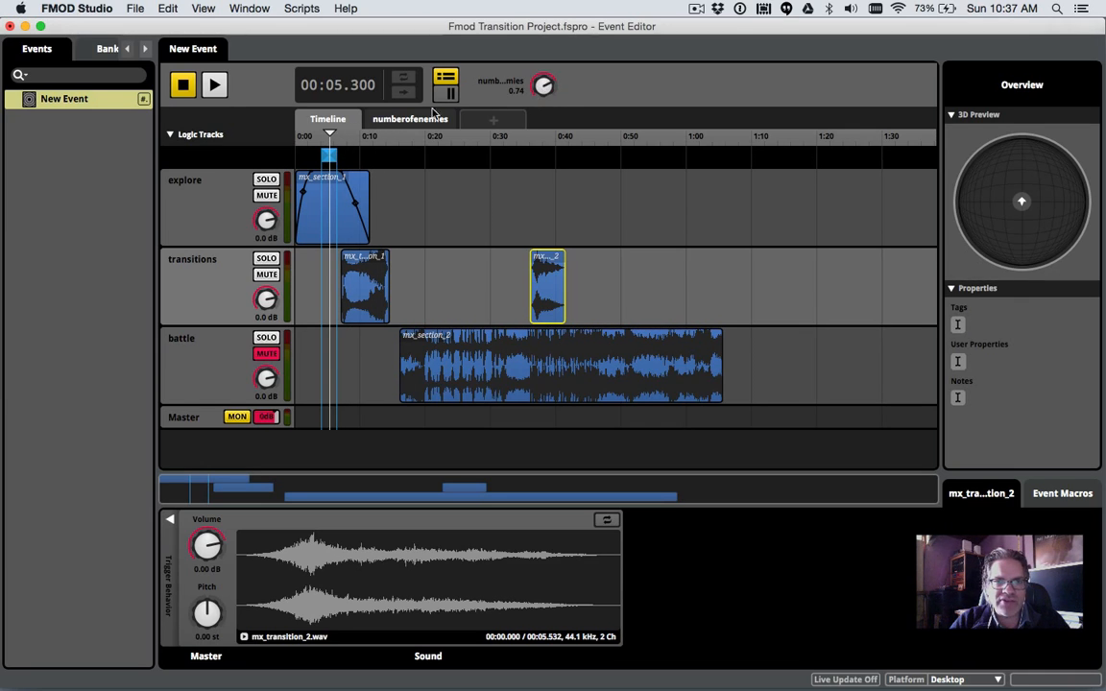
click(214, 86)
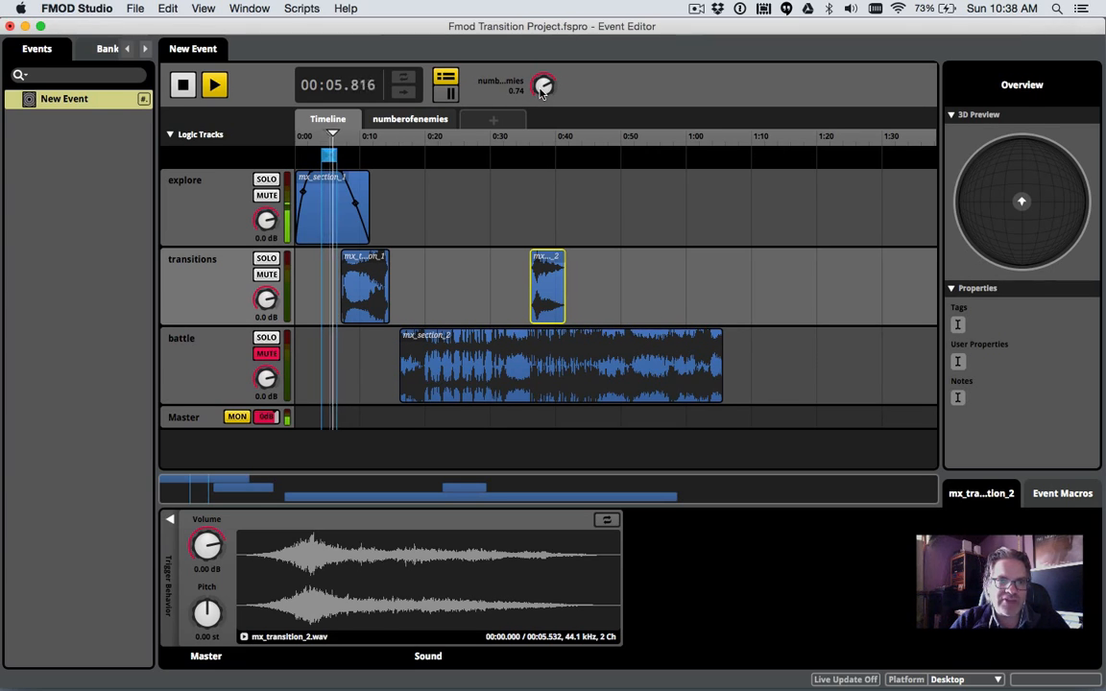
drag(540, 93, 541, 62)
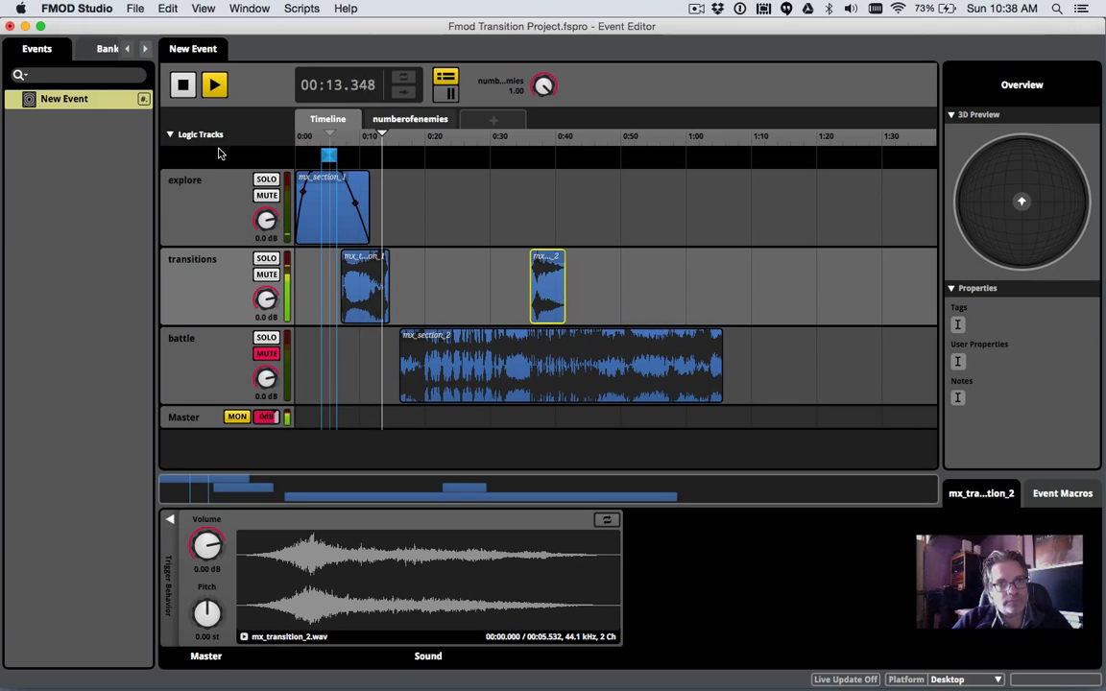
click(183, 87)
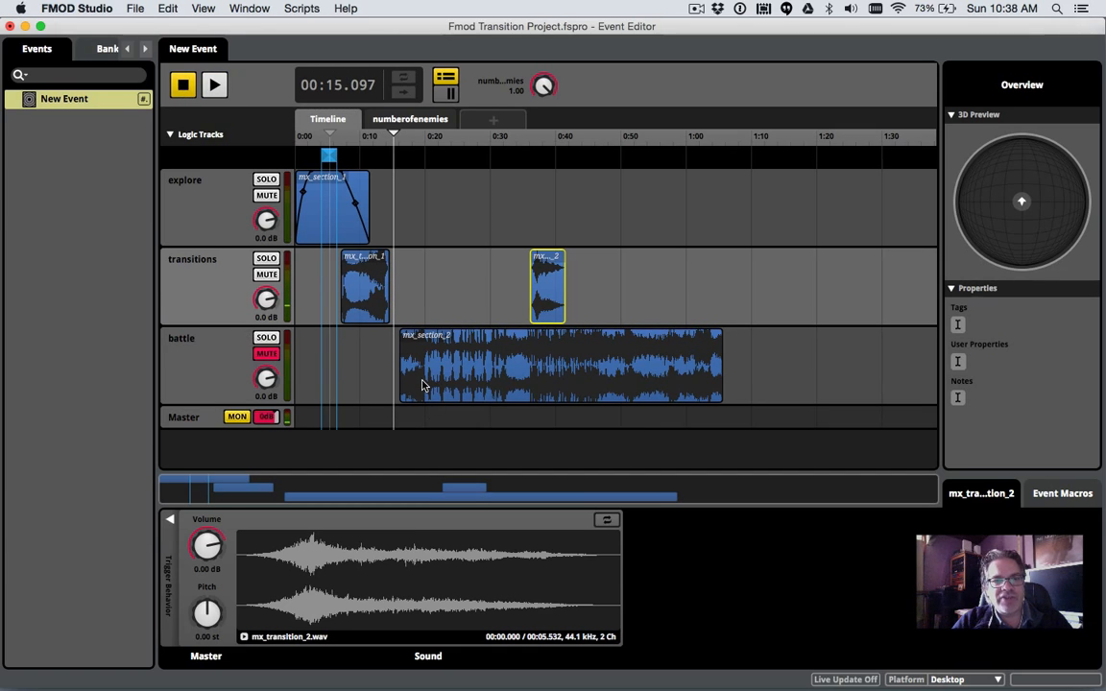
- Move the mx_section_2 clip to start at about 0:10, make it loop, and shorten it to about 18 seconds
drag(423, 380, 380, 375)
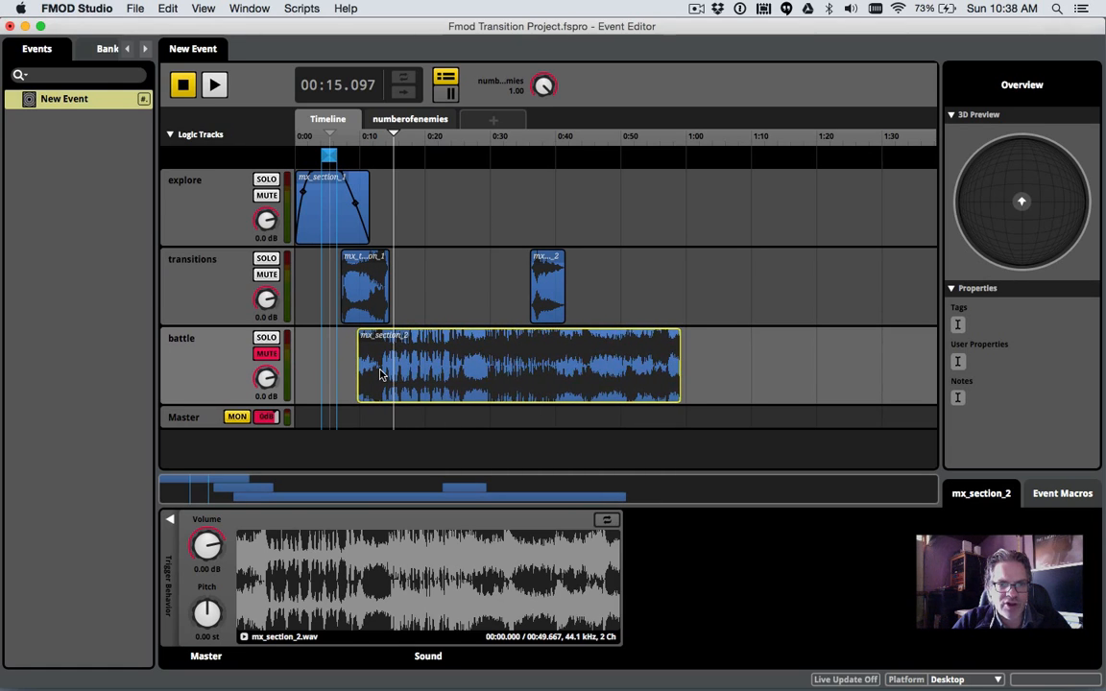
click(363, 301)
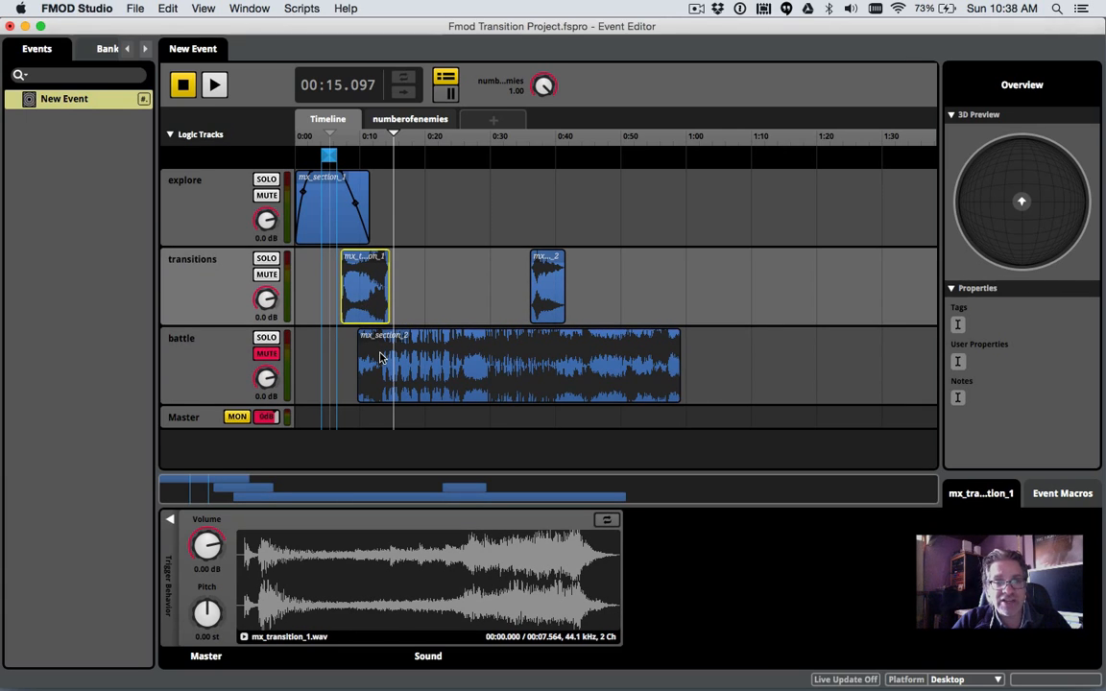
click(425, 369)
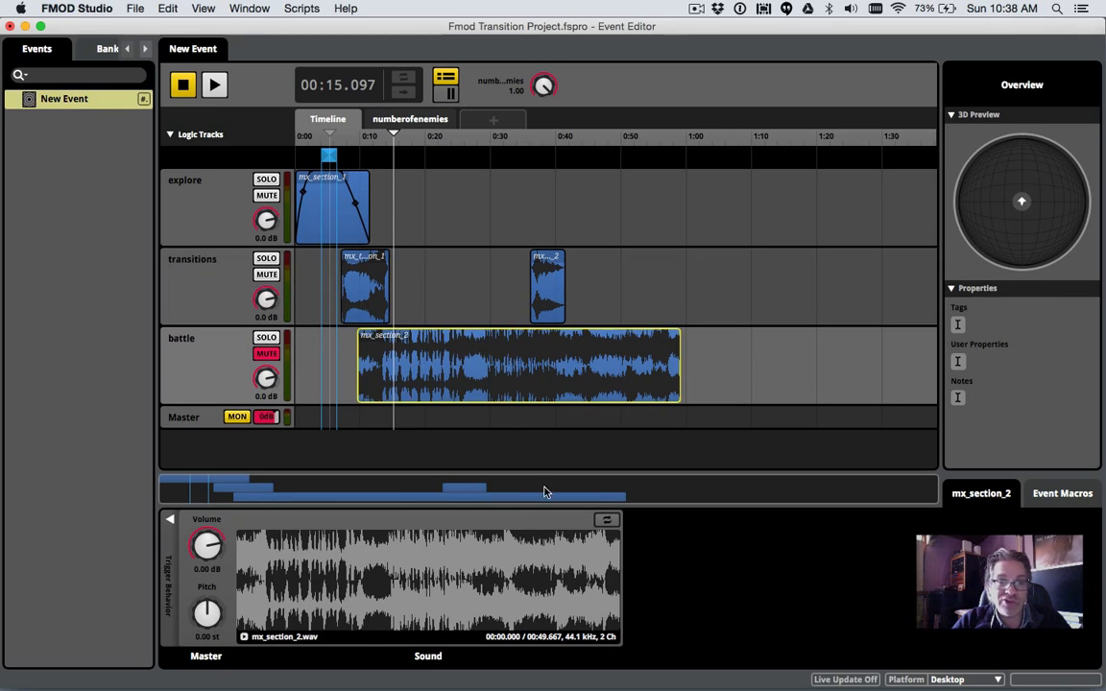
click(606, 521)
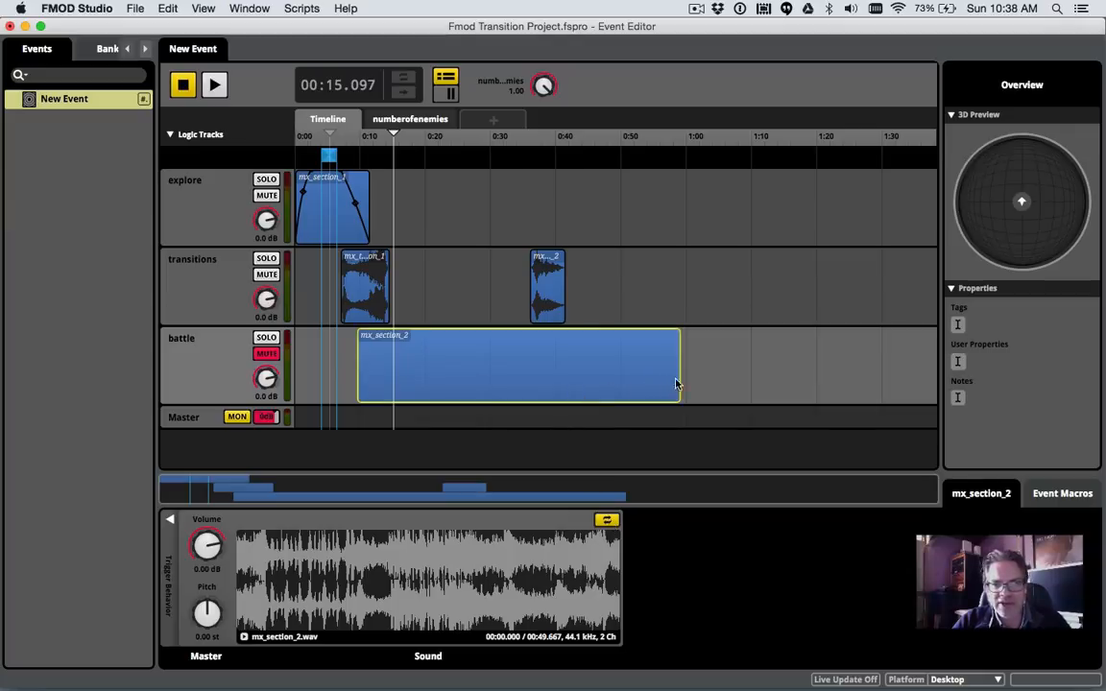
drag(676, 379, 470, 356)
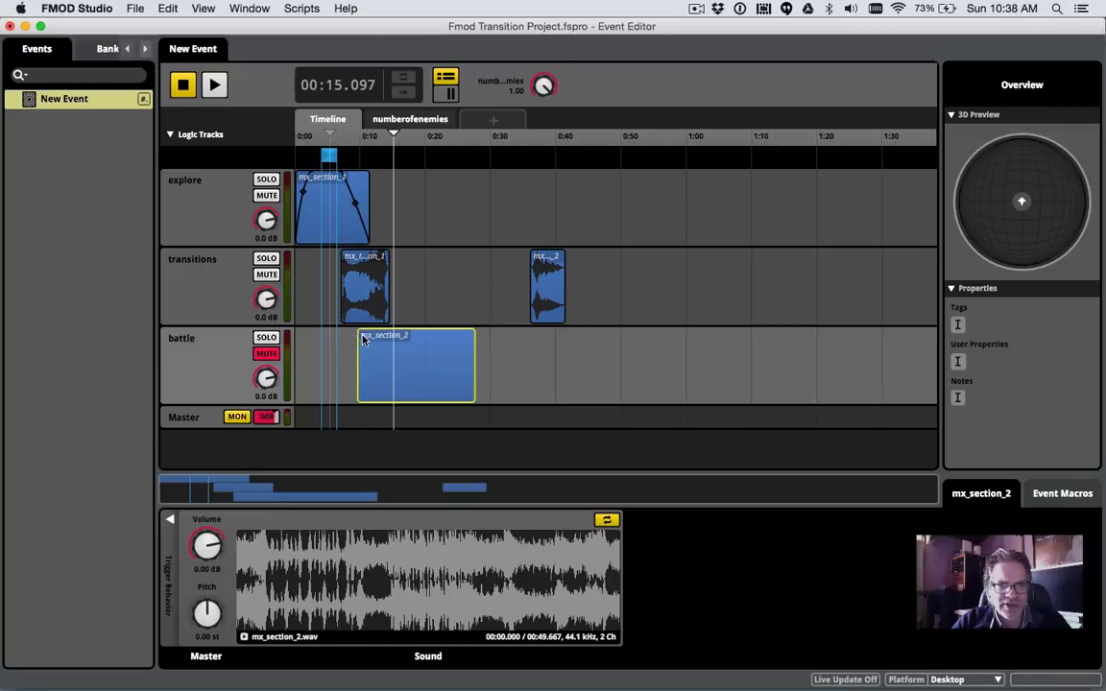
- Give mx_section_2 a fade-in of about 4 seconds on the unmuted battle track, and audition it from about 0:07
click(272, 355)
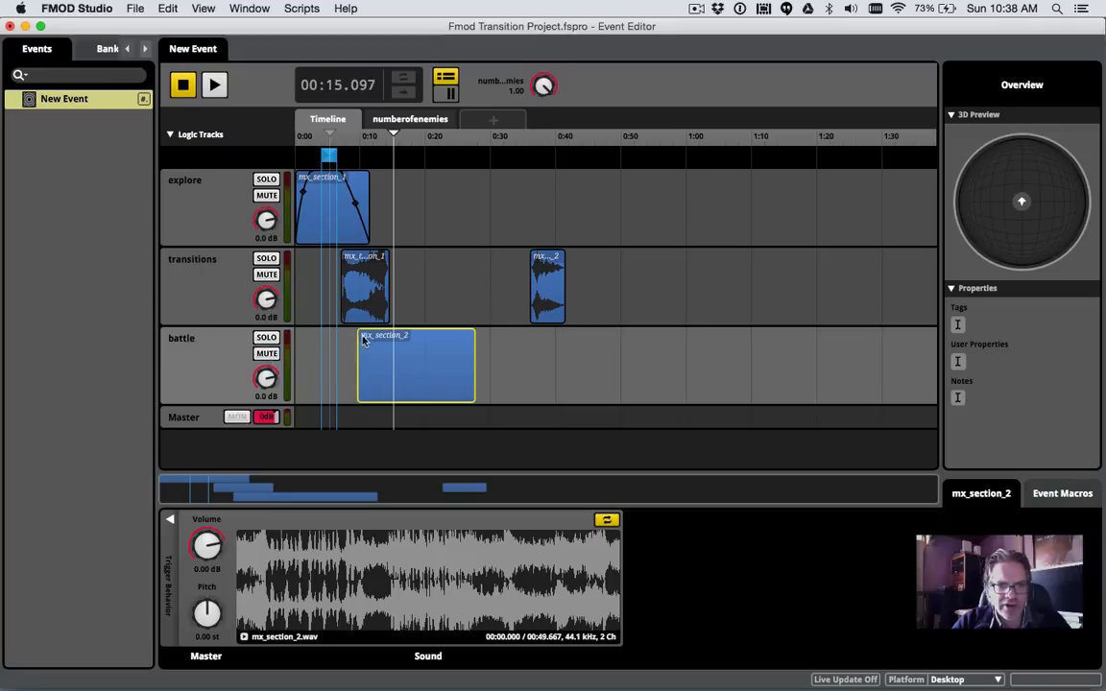
drag(353, 333, 382, 333)
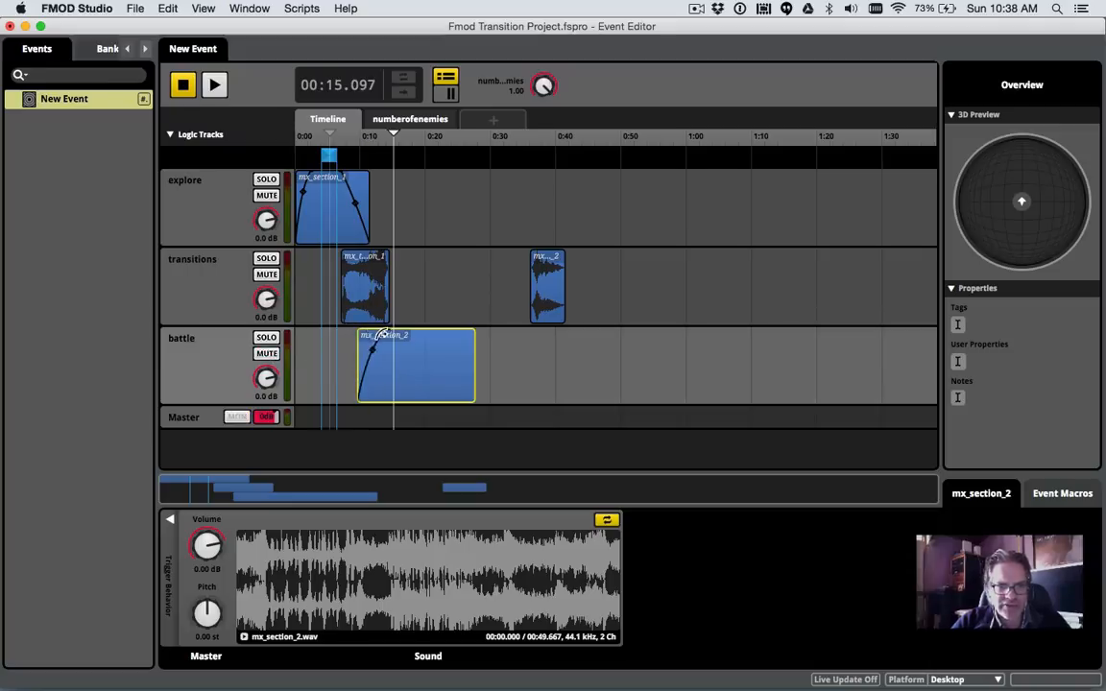
click(358, 136)
click(343, 136)
key(space)
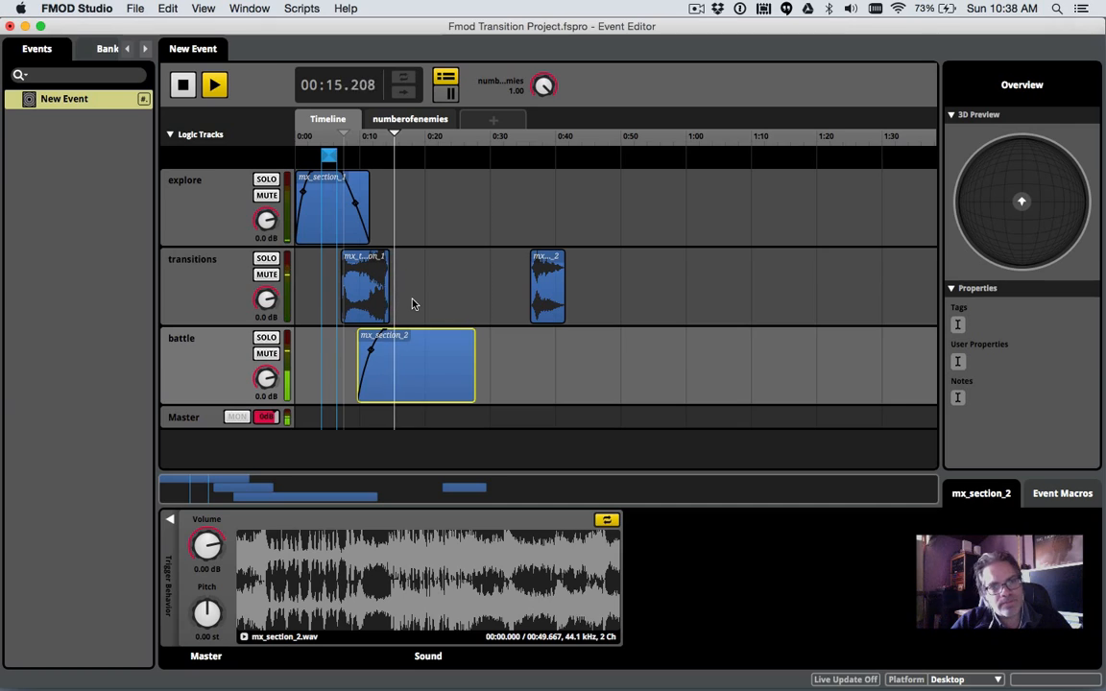
click(183, 85)
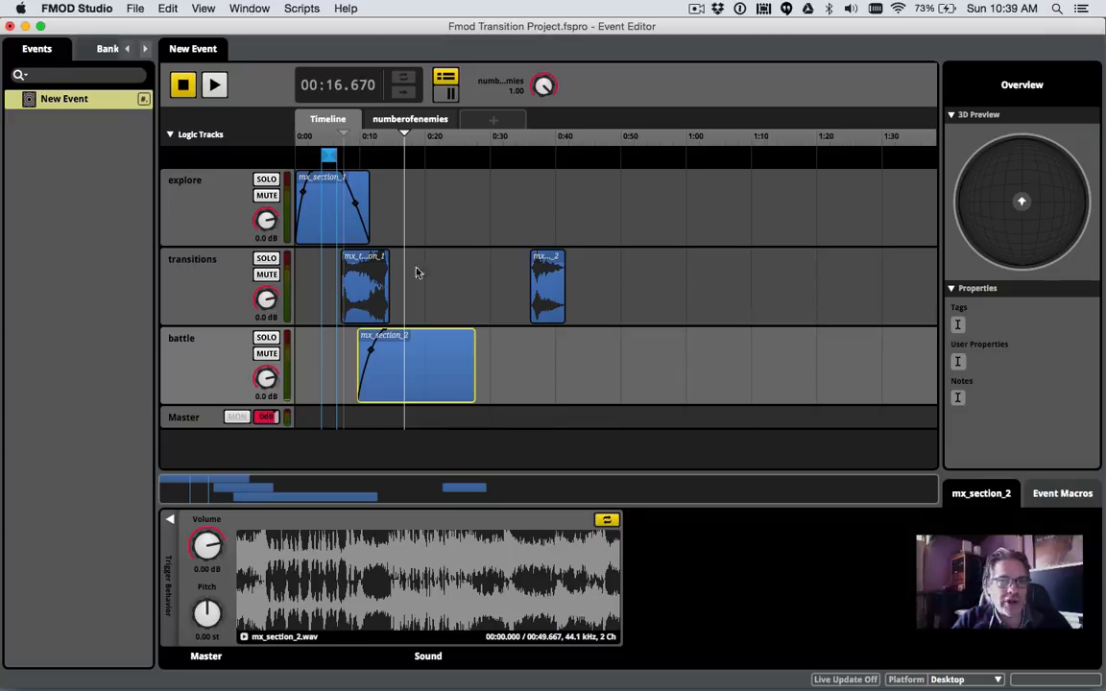
- Add a loop region over the battle music from about 0:16 to 0:18, and play it to check the loop
right_click(405, 161)
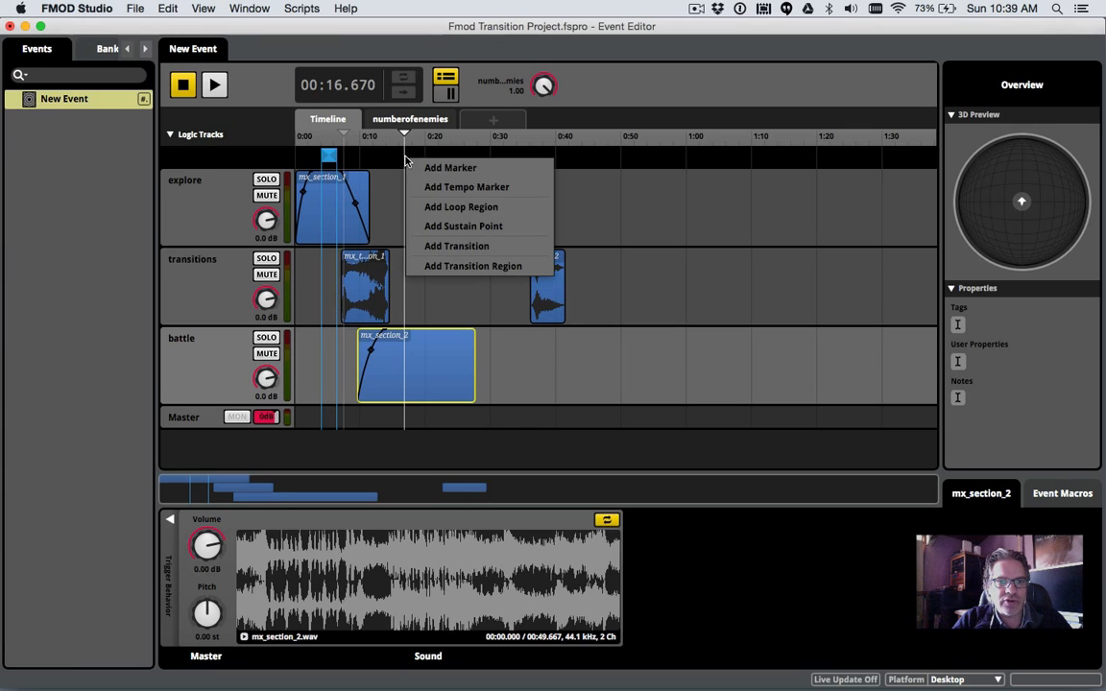
click(451, 207)
drag(462, 159, 412, 159)
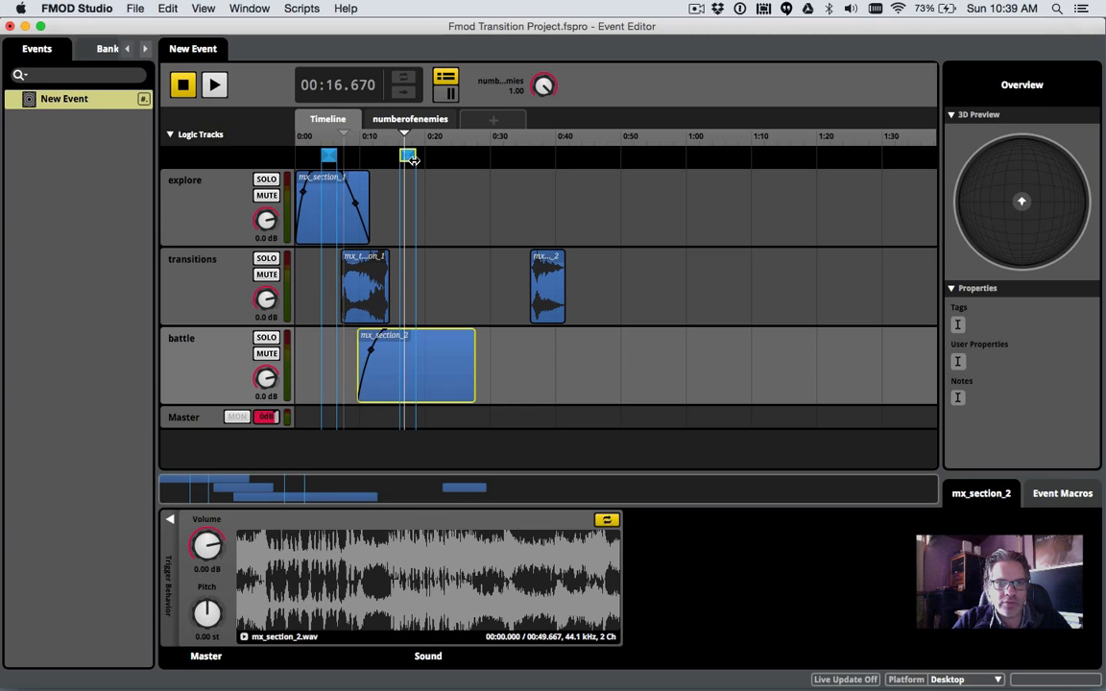
click(413, 159)
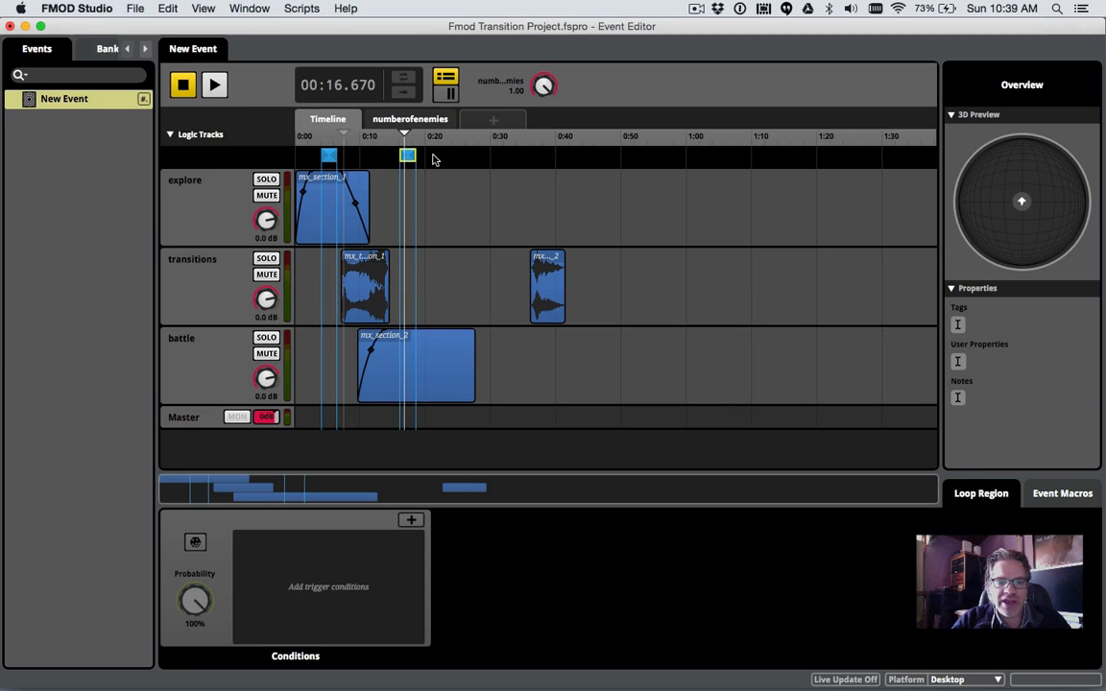
key(space)
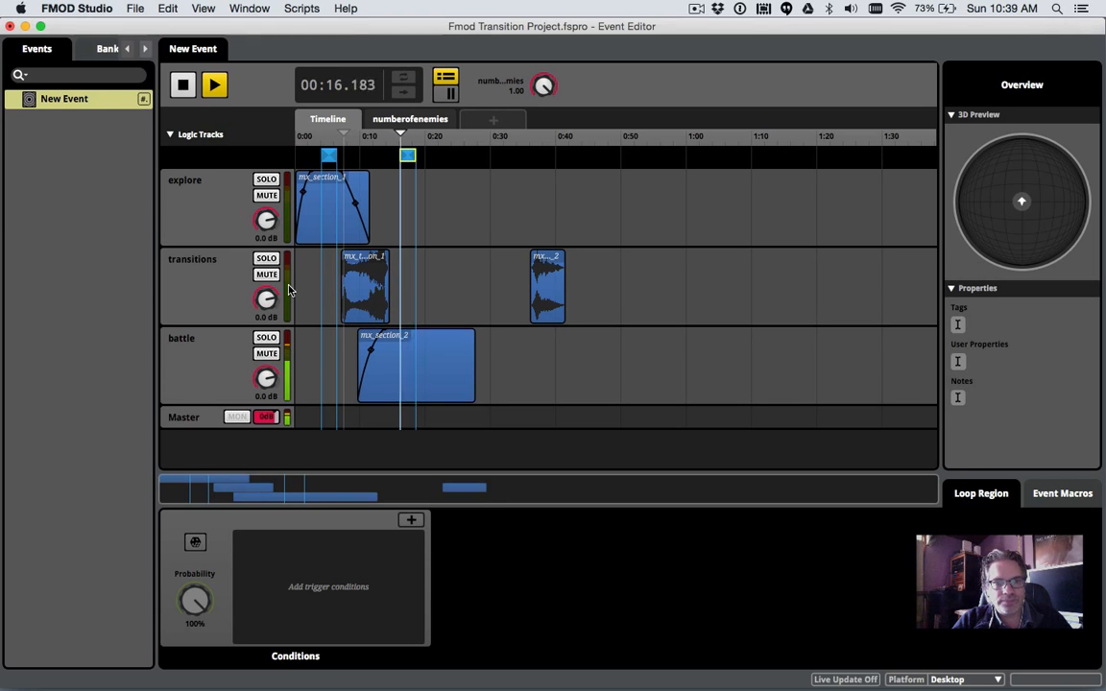
key(space)
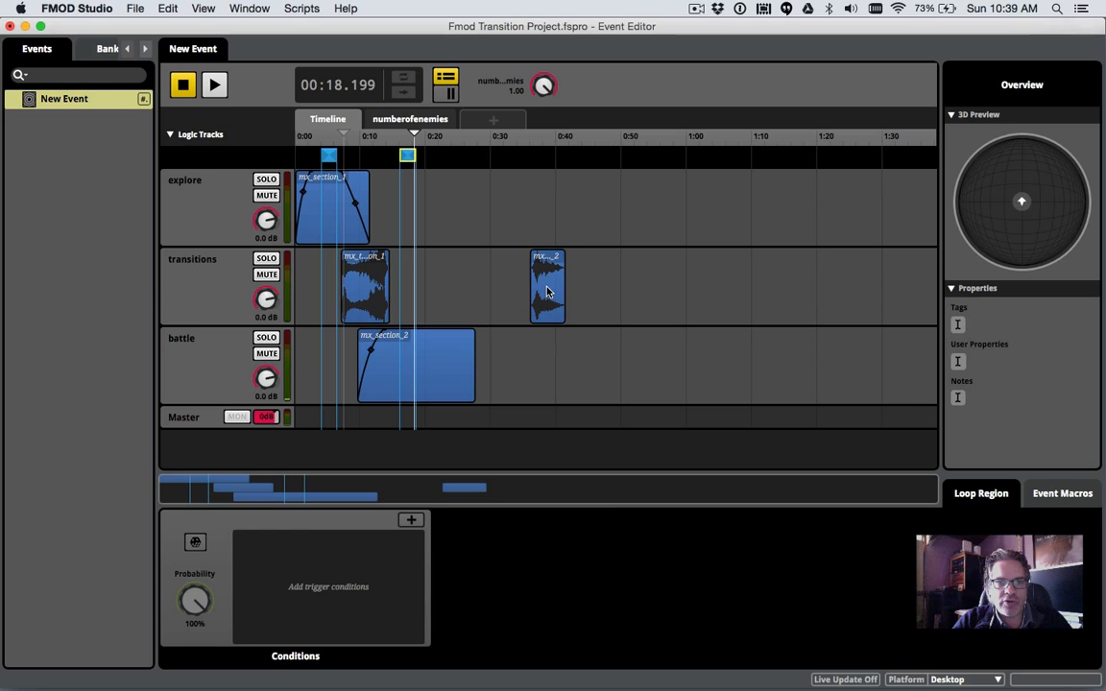
- Move mx_transition_2 to about 0:20, and trim mx_section_2 to end at about 0:25 with a fade-out of about 5 seconds
drag(547, 292, 443, 280)
click(444, 346)
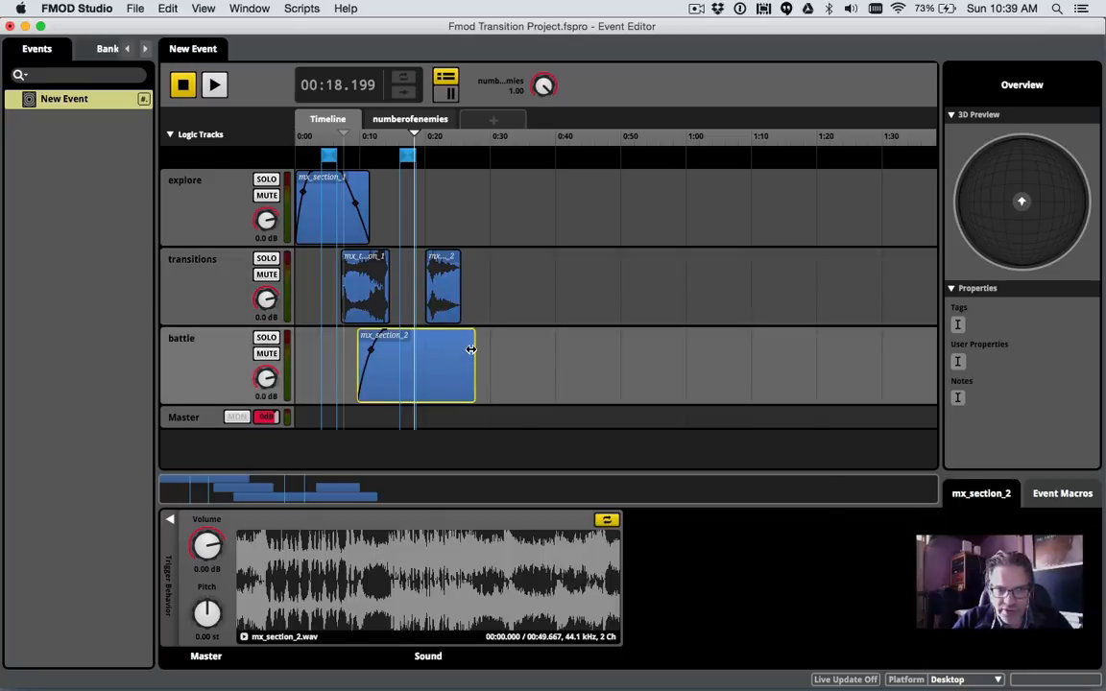
drag(470, 349, 429, 368)
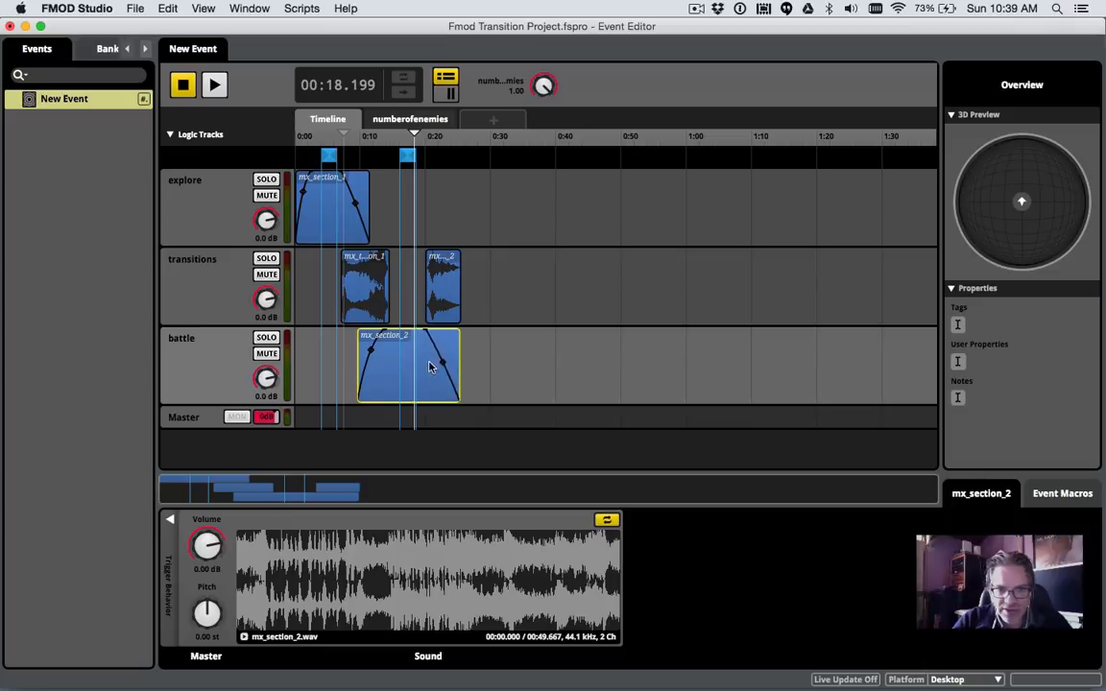
- Shift only the mx_transition_2 clip slightly earlier to start at about 0:19, and sweep the playhead across the ending to about 0:26
shift+click(446, 300)
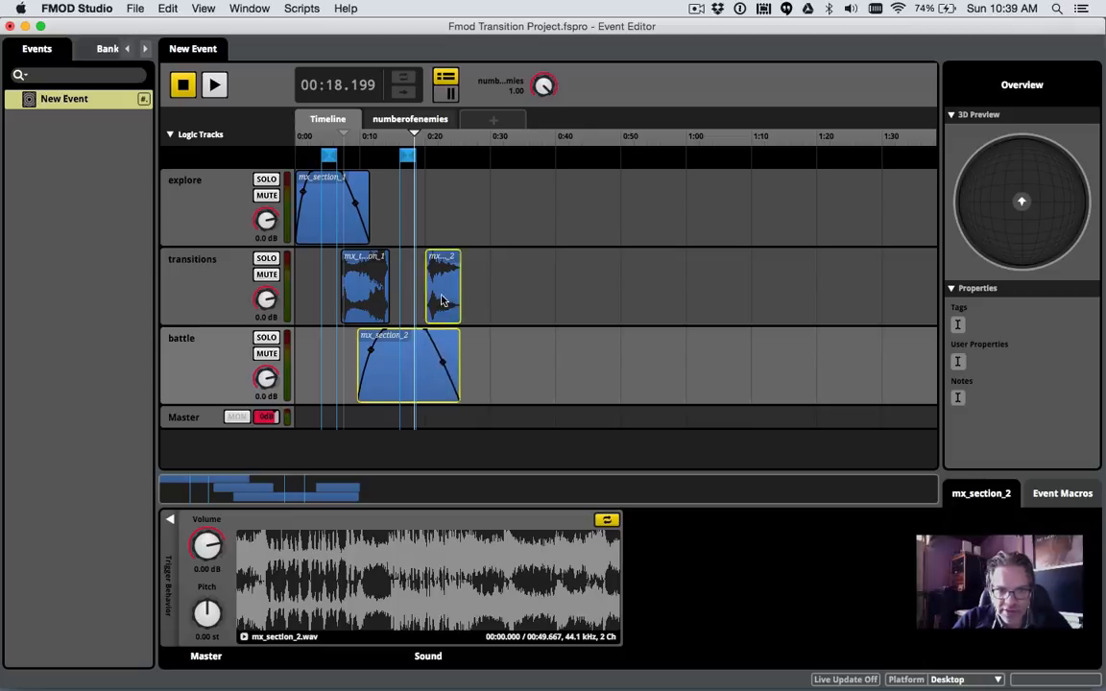
click(478, 298)
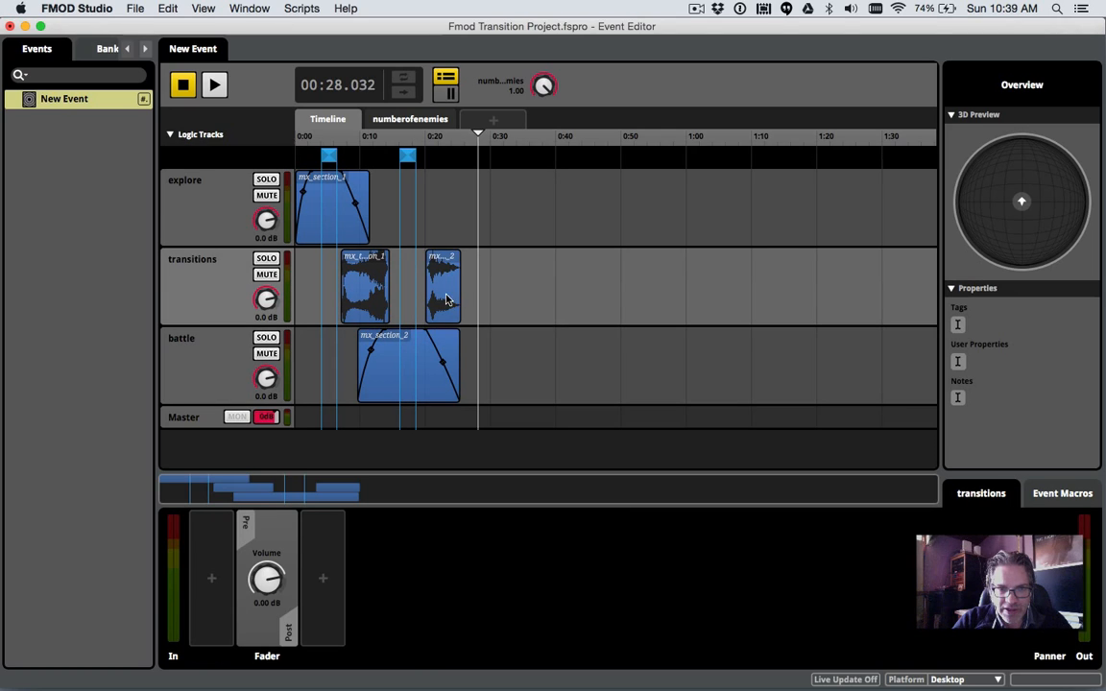
click(437, 297)
mouse_move(437, 300)
mouse_down()
mouse_move(426, 300)
mouse_move(437, 300)
mouse_up()
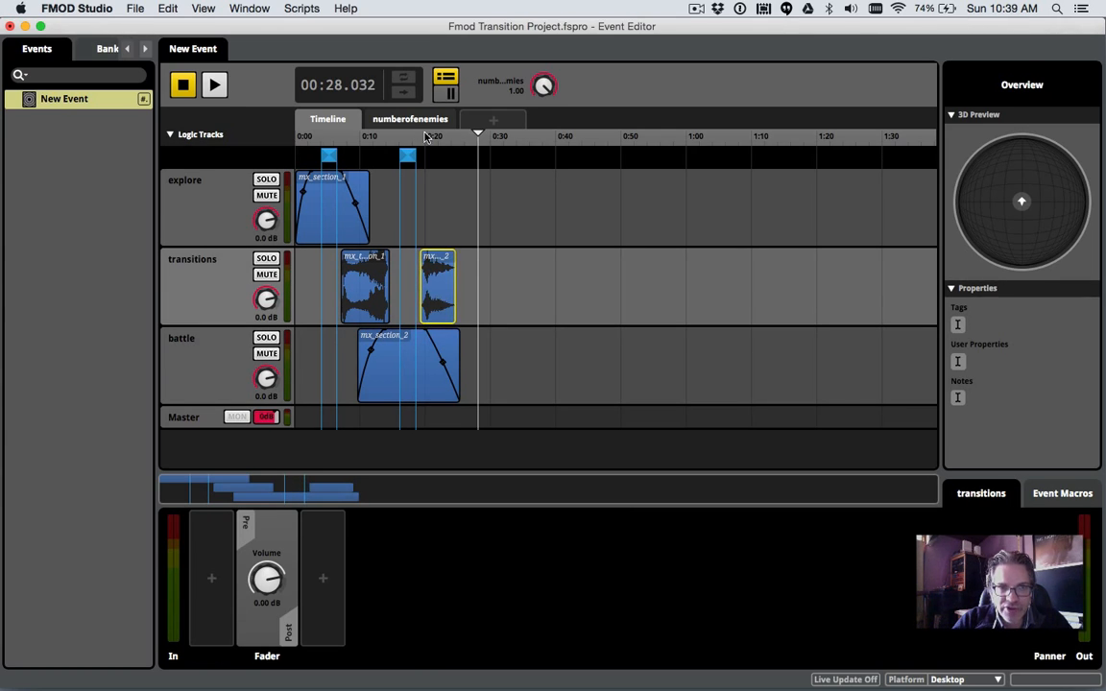
drag(421, 138, 466, 146)
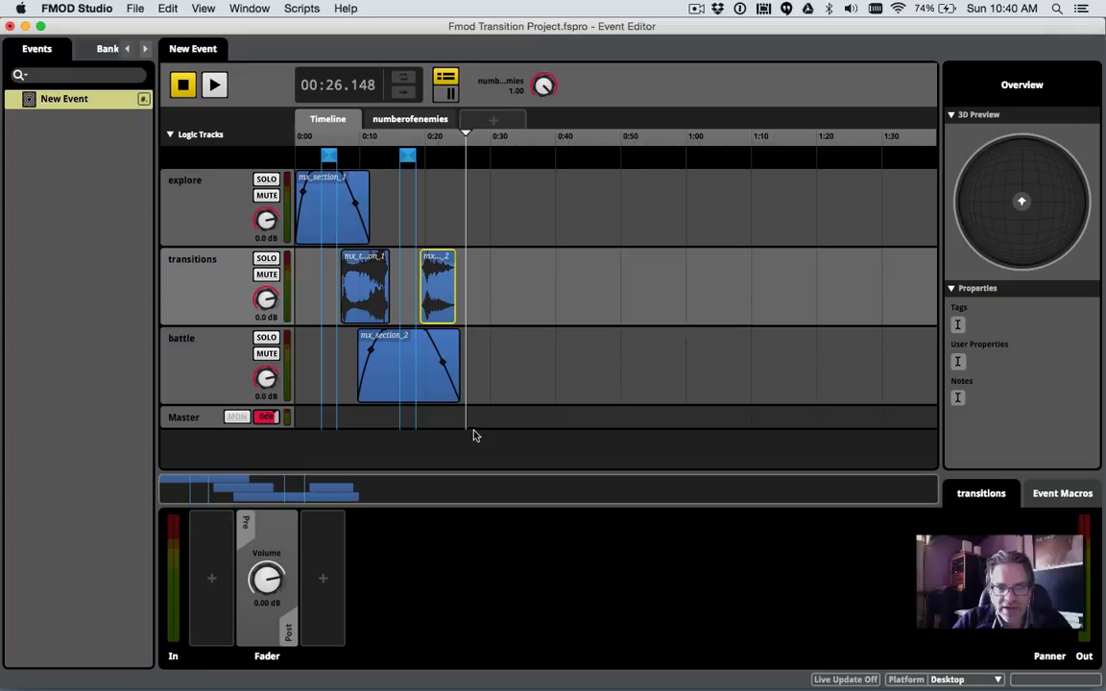
- Play the event from 0:00 with numberofenemies at 0.00, raise it to 1.00 to reach battle, and lower it to 0.09
drag(353, 137, 297, 136)
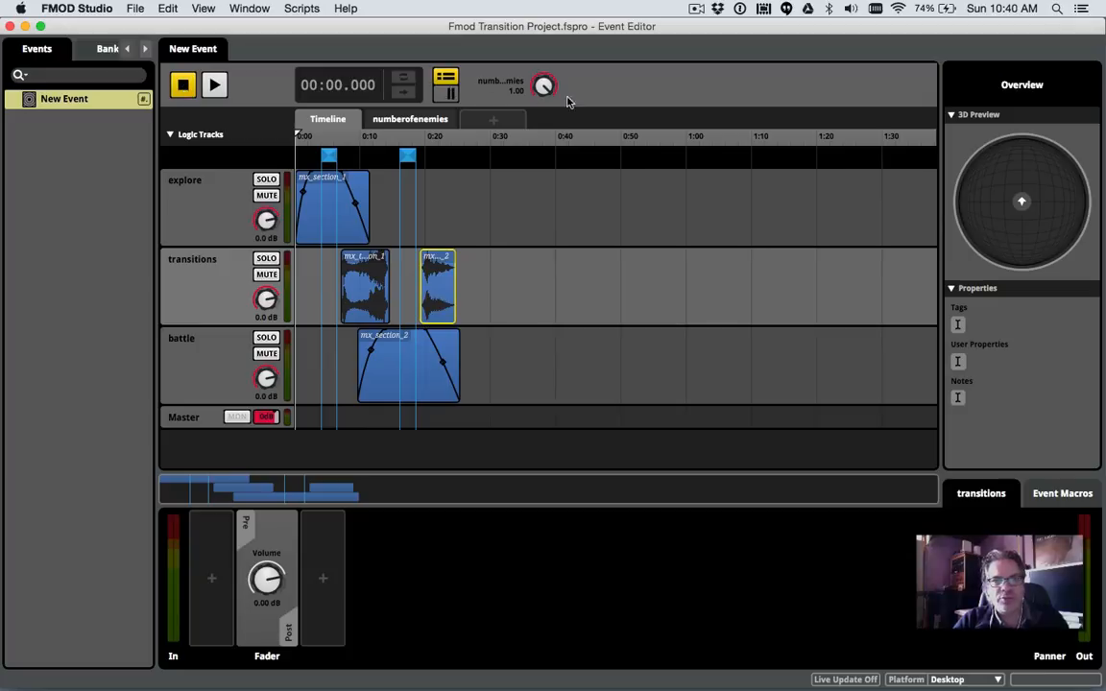
click(215, 85)
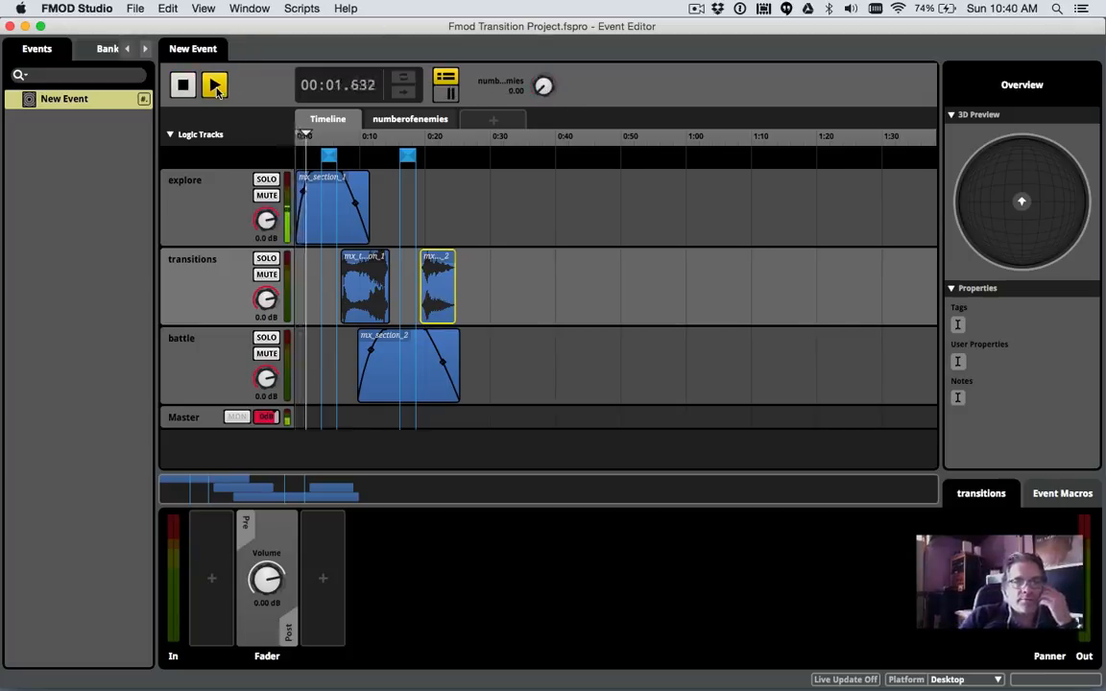
click(331, 157)
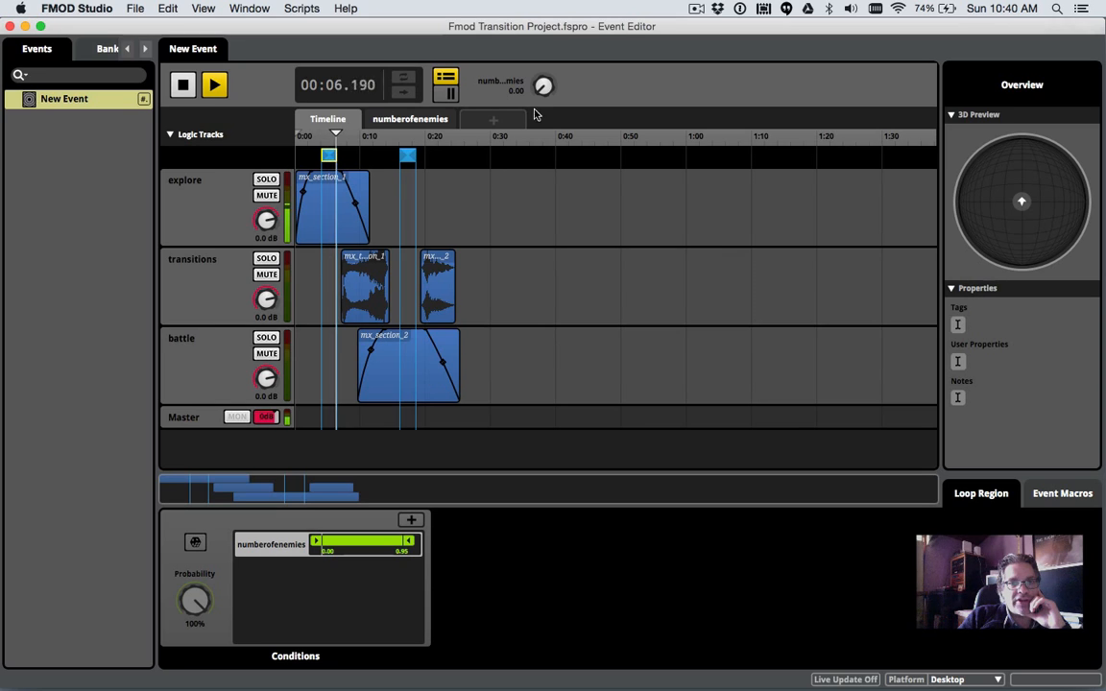
drag(543, 86, 543, 44)
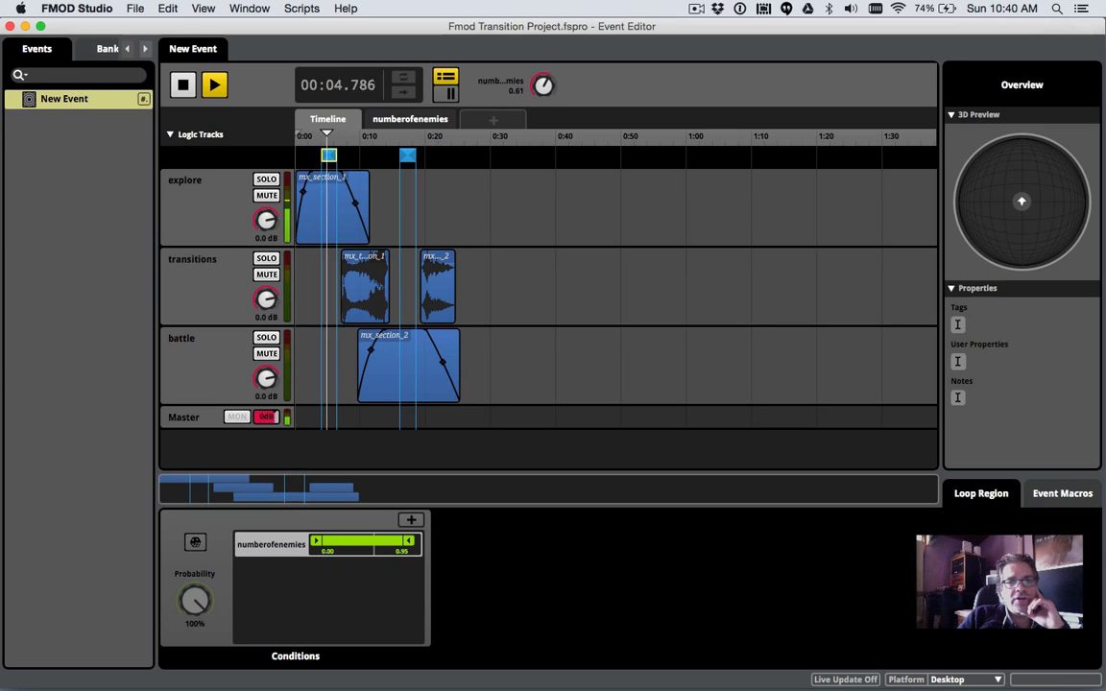
drag(543, 86, 543, 58)
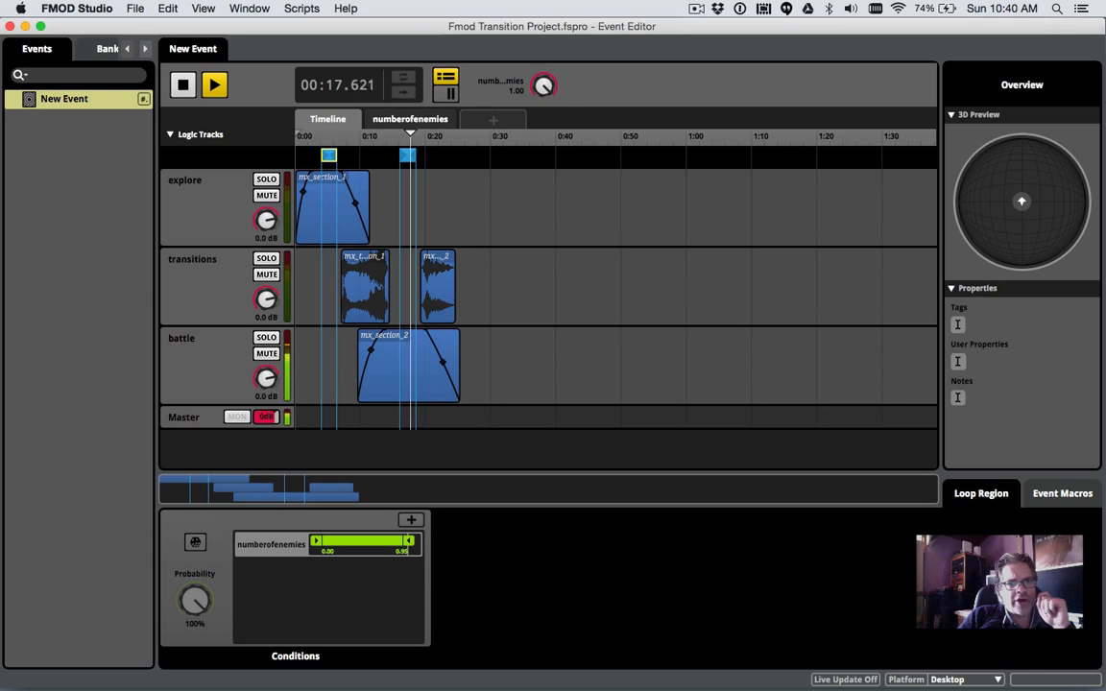
drag(547, 89, 547, 90)
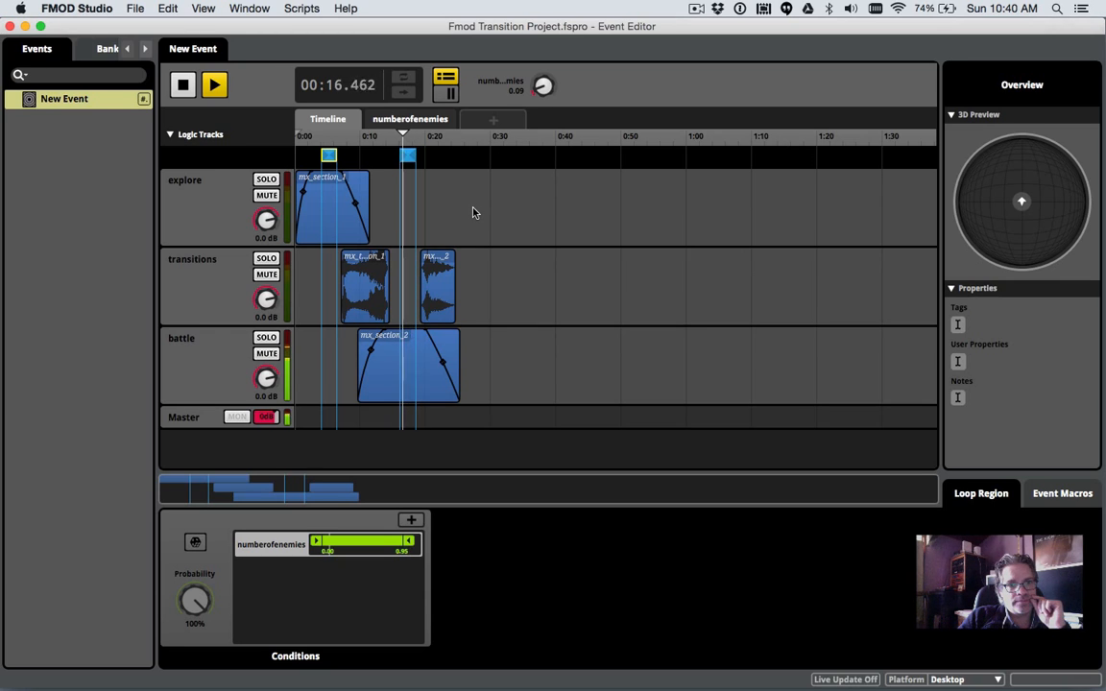
- Stop playback and add a numberofenemies parameter condition to the battle loop region
click(405, 158)
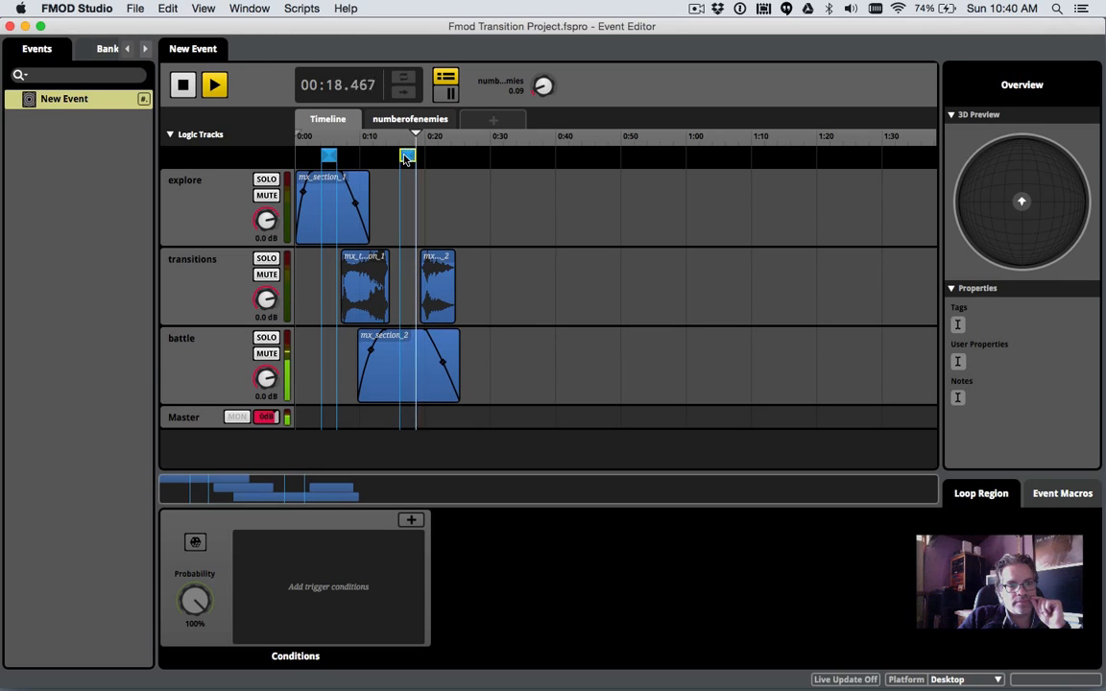
click(185, 84)
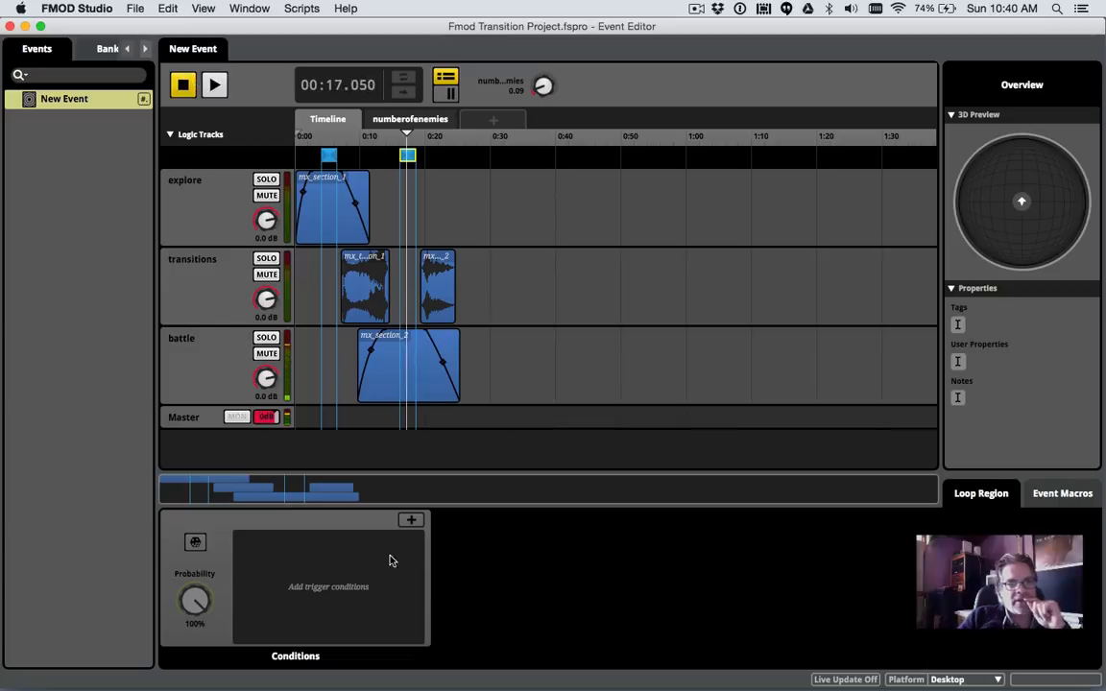
click(411, 520)
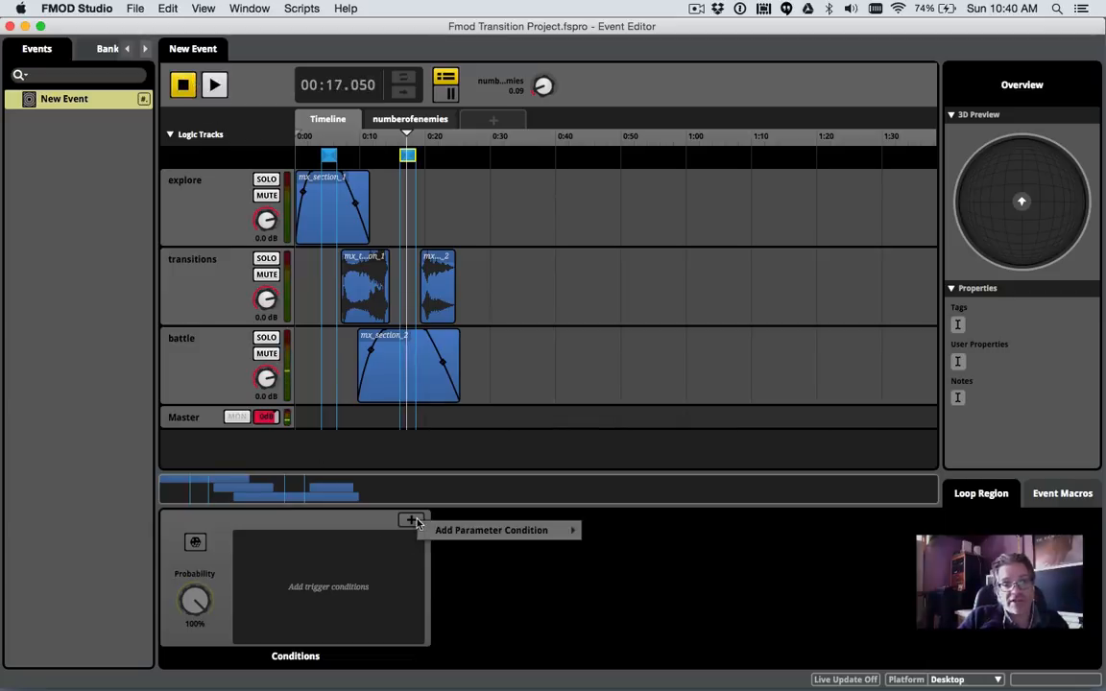
mouse_move(538, 531)
click(599, 534)
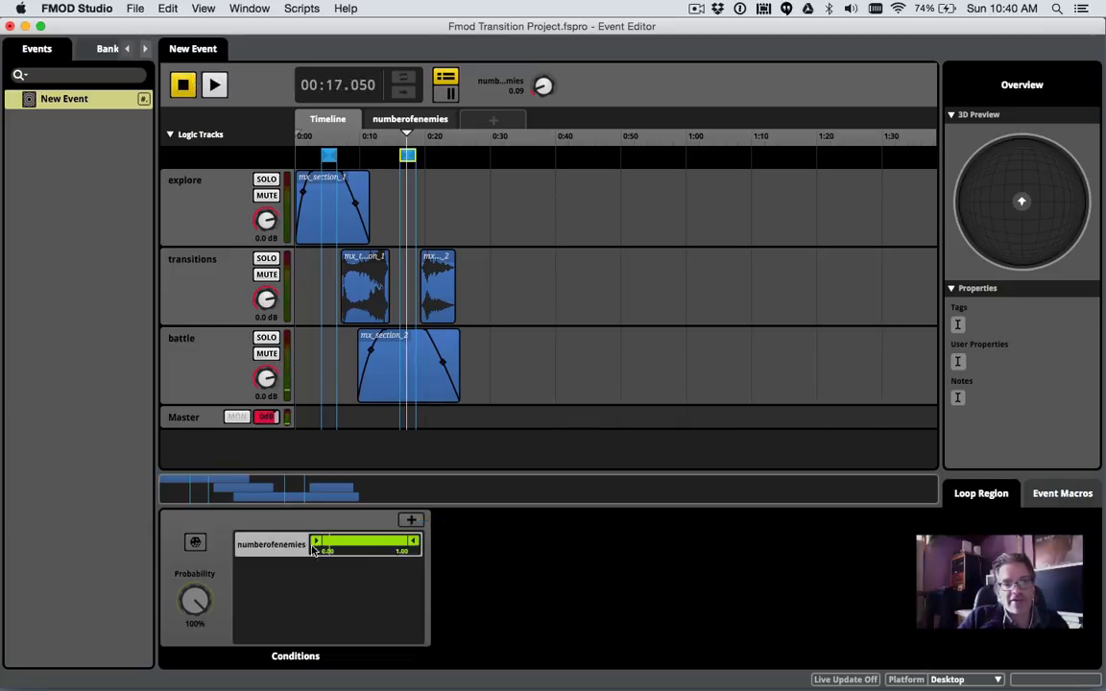
- Set the battle loop's numberofenemies condition to 0.95–1.00, and test playback from the battle loop while lowering the parameter from 1.00 to 0.00
drag(356, 542, 398, 542)
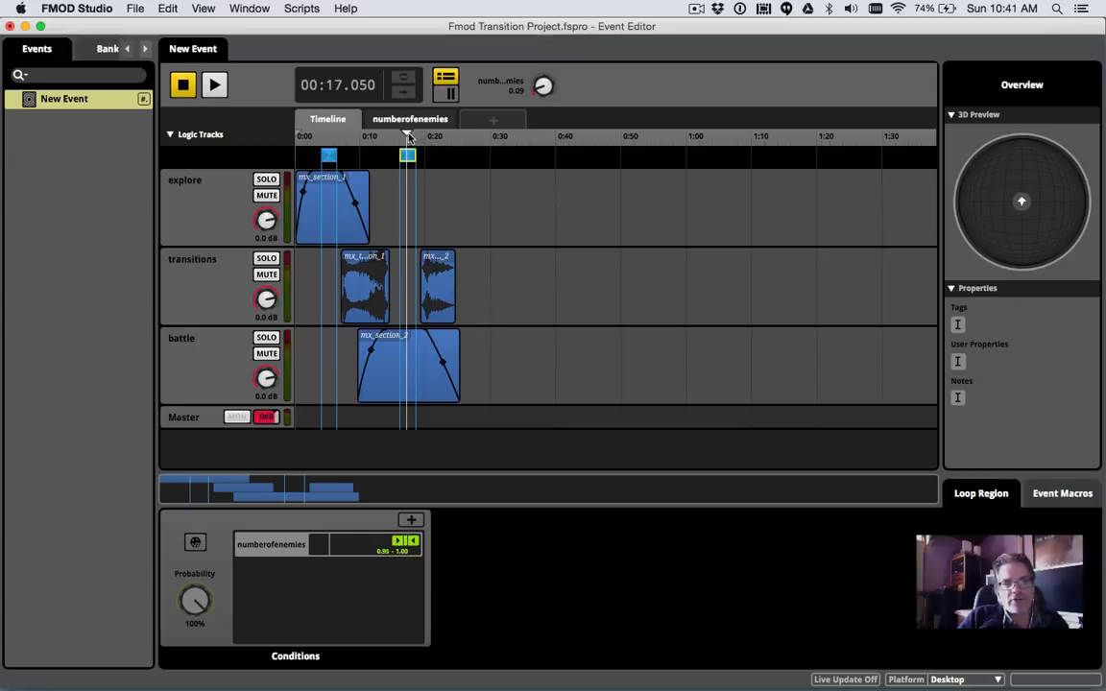
drag(542, 87, 542, 39)
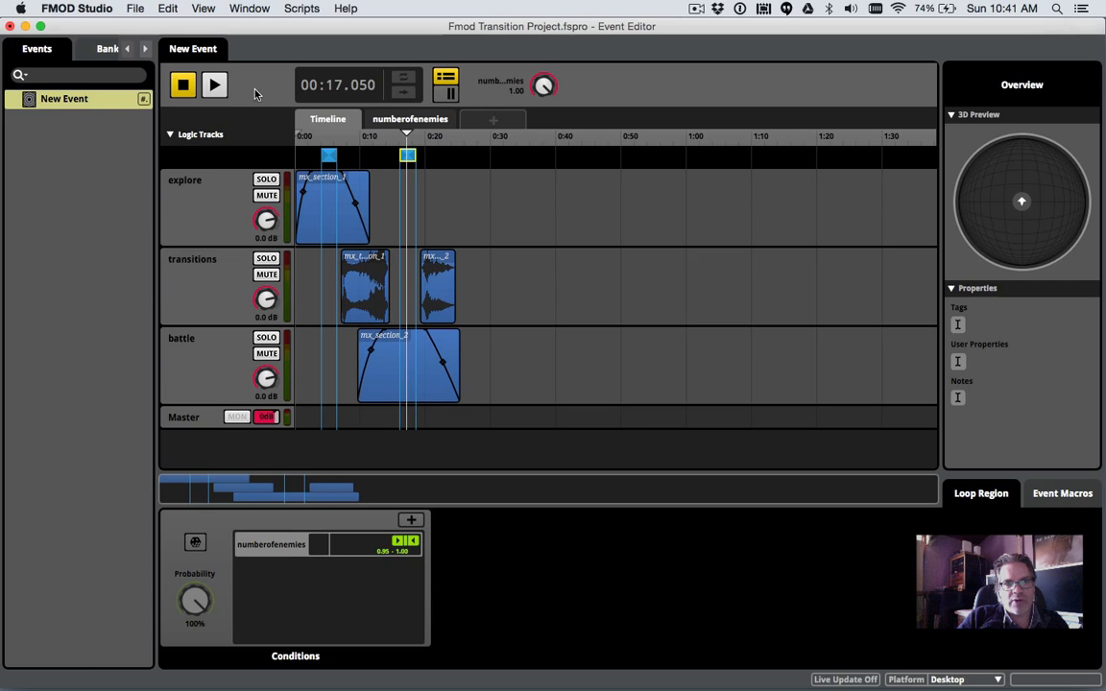
click(213, 84)
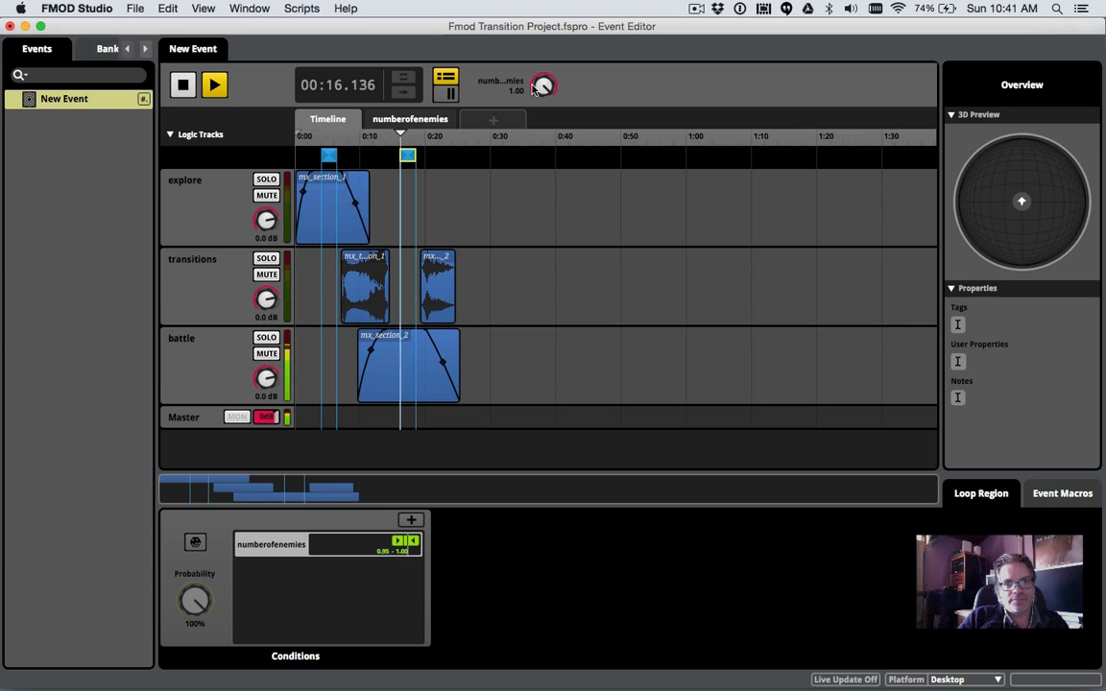
drag(542, 86, 543, 137)
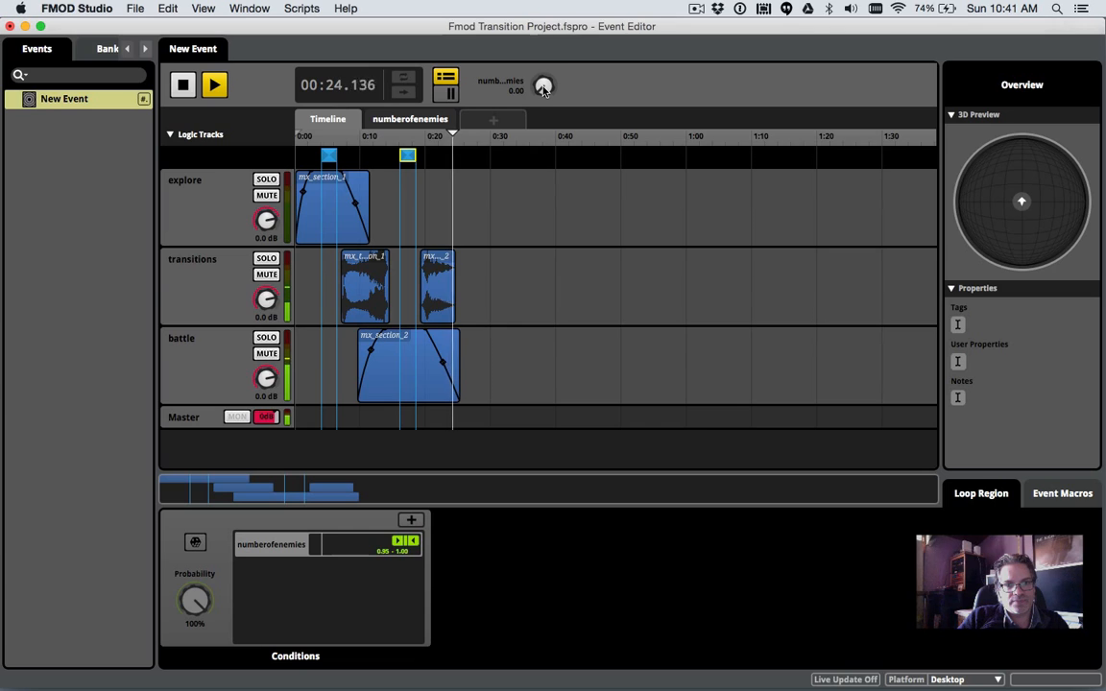
key(space)
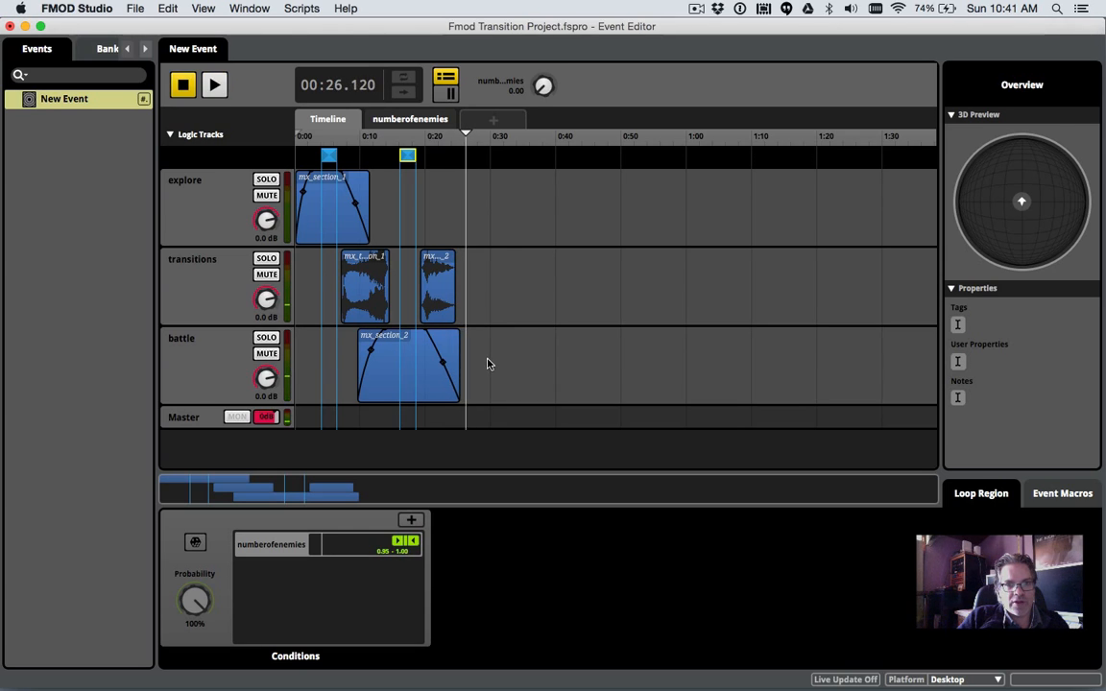
- Trim the end of mx_section_2, and shift it with mx_transition_2 slightly earlier so they end at about 0:23 and start at about 0:19 respectively
drag(456, 357, 451, 357)
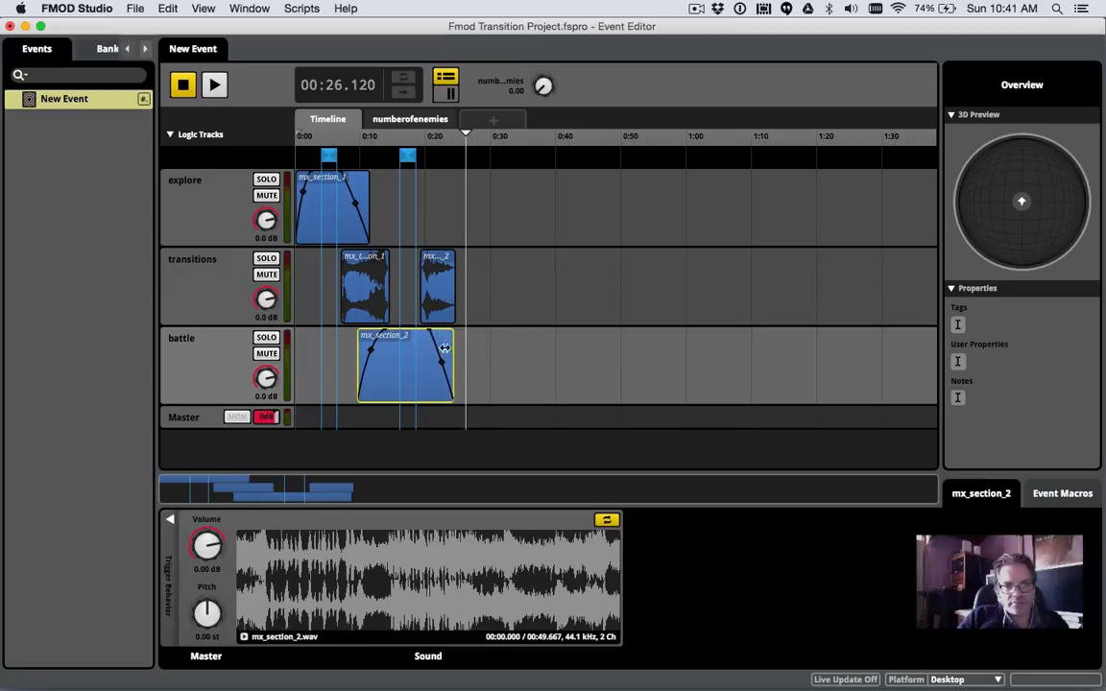
drag(445, 347, 438, 347)
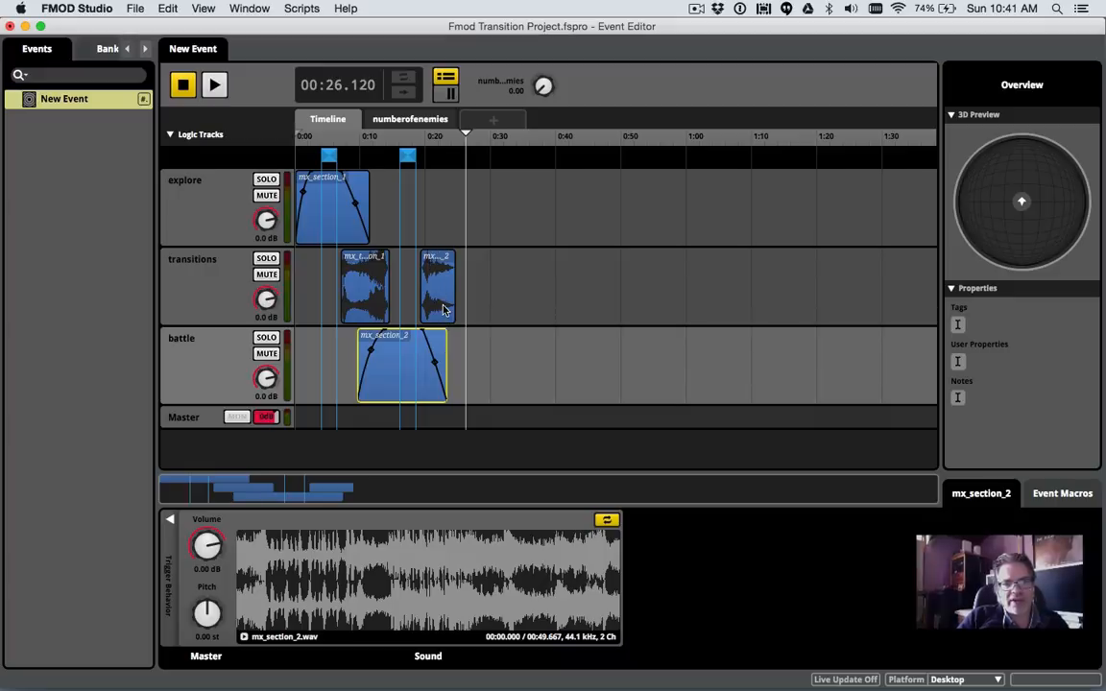
drag(439, 309, 442, 307)
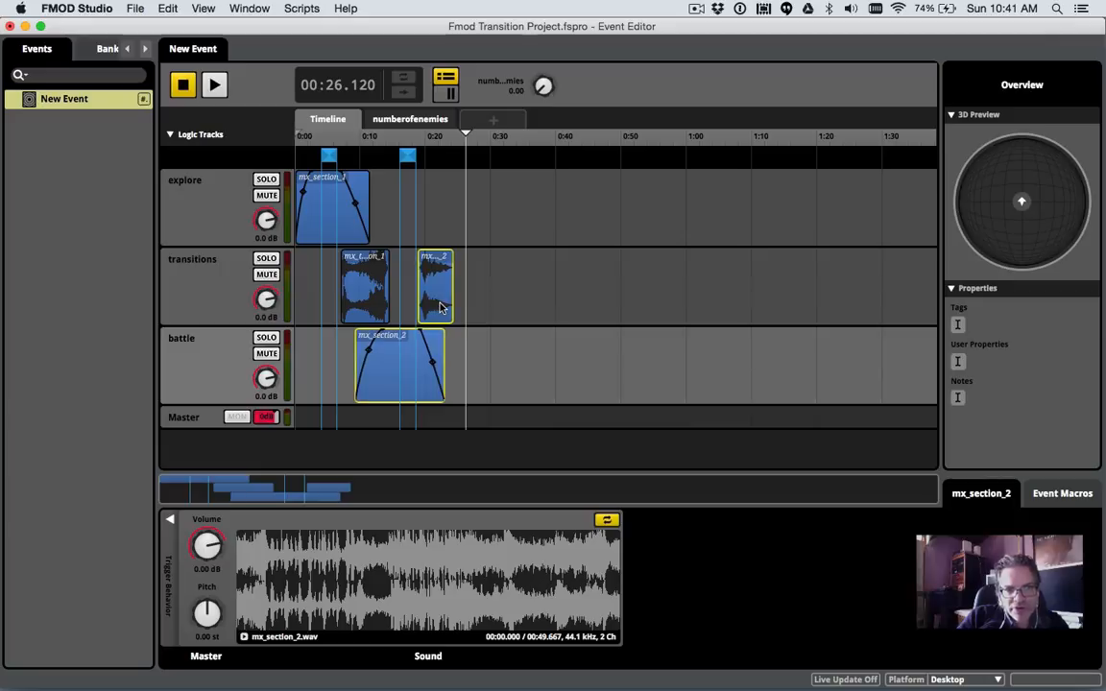
click(491, 357)
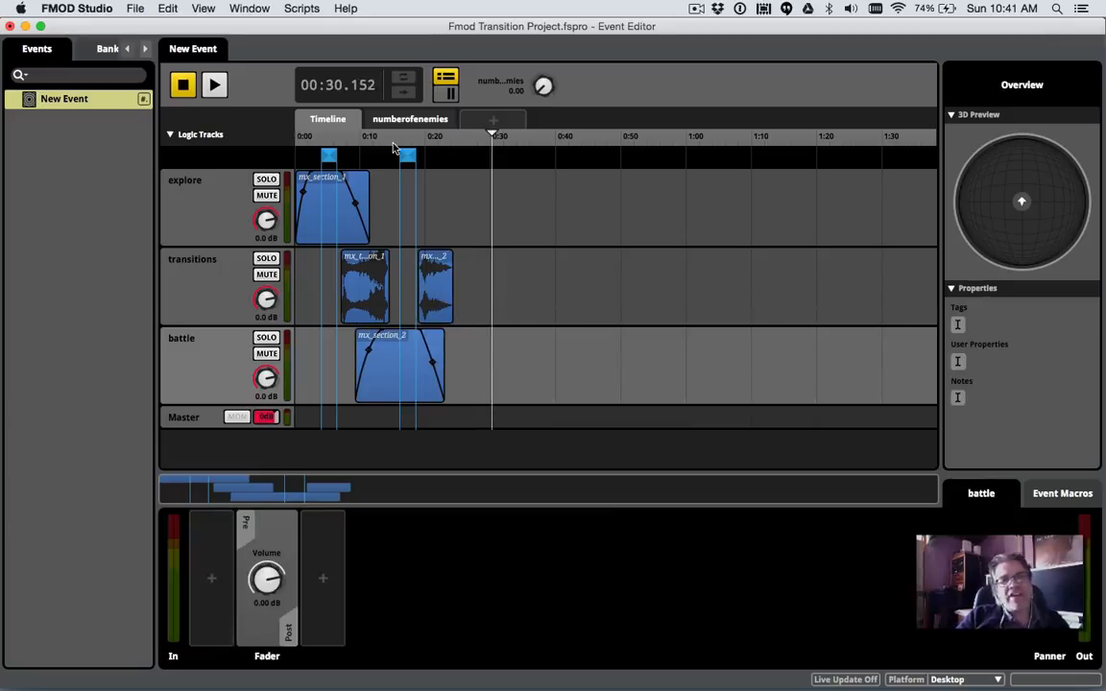
- Add a marker to the timeline's logic tracks and position it at 0:00, at the start of mx_section_1
right_click(461, 164)
click(473, 171)
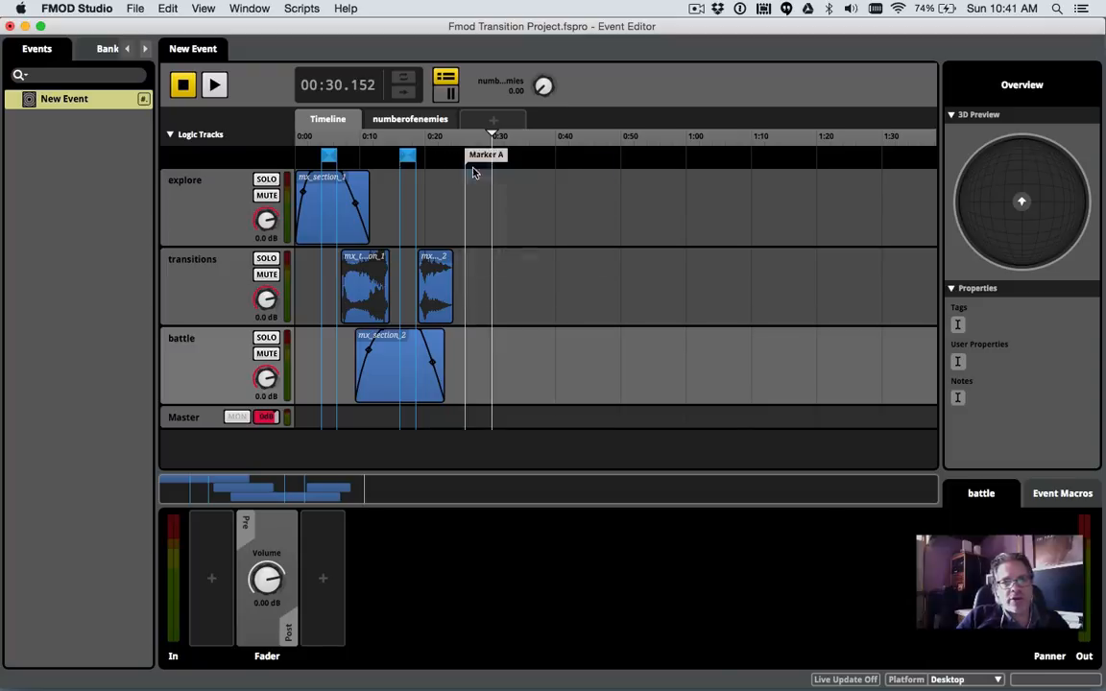
drag(483, 154, 291, 142)
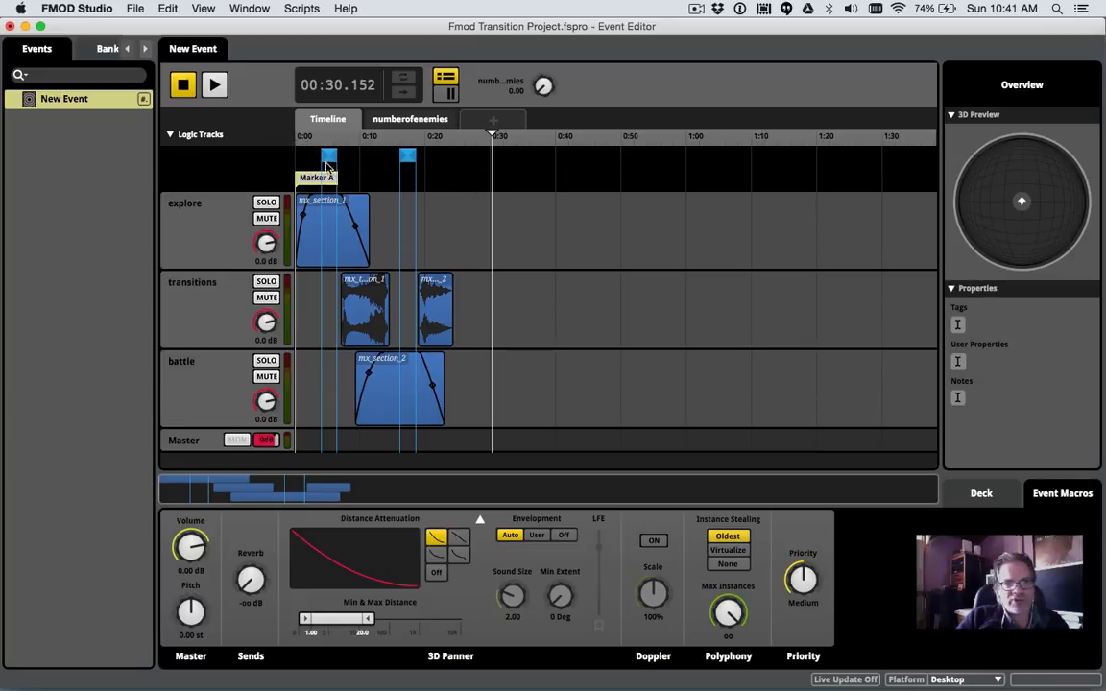
mouse_move(315, 177)
mouse_down()
mouse_move(313, 156)
mouse_move(312, 183)
mouse_up()
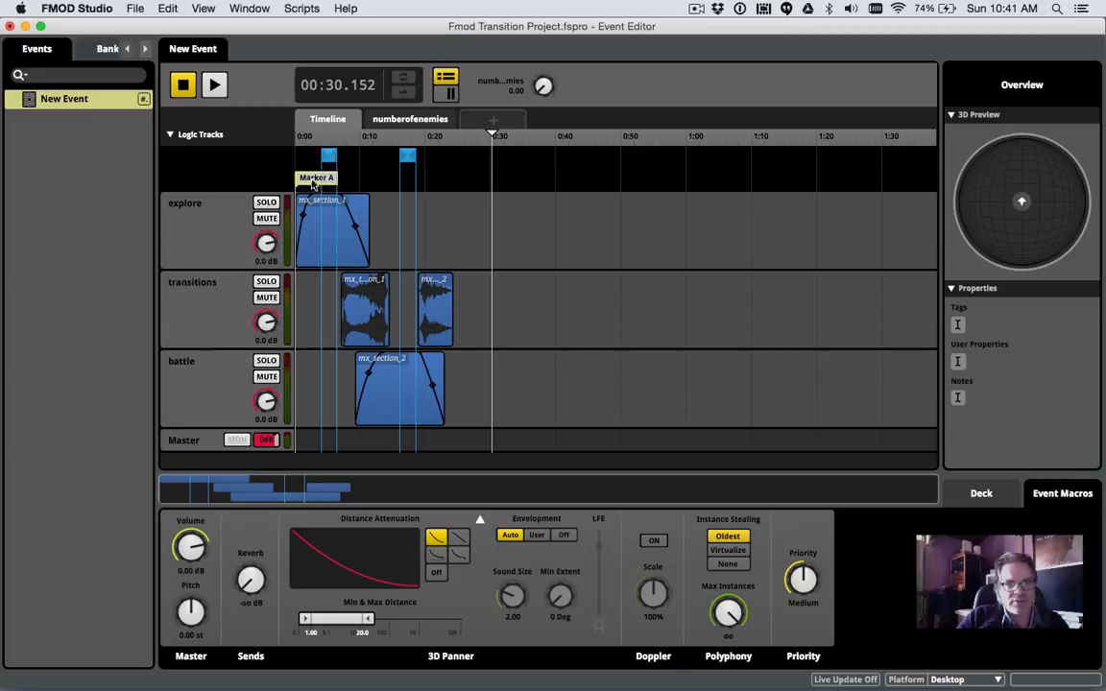
- Move the explore and battle loop regions onto the logic track row below the marker, keeping their timeline positions
click(329, 157)
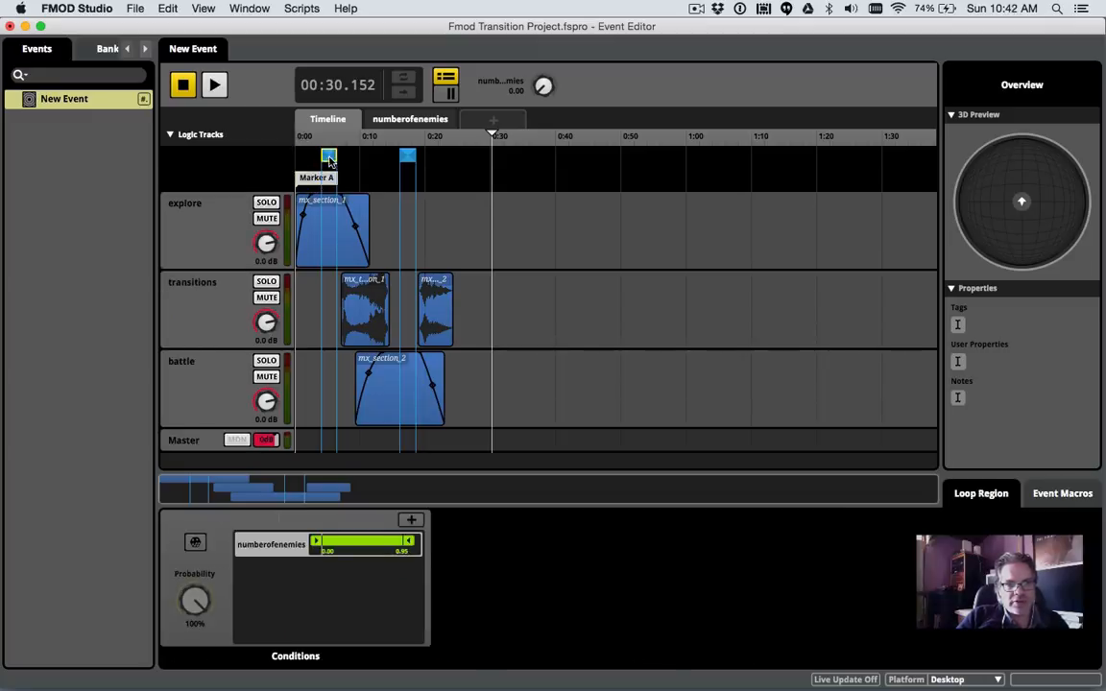
drag(408, 163, 409, 185)
drag(328, 163, 328, 181)
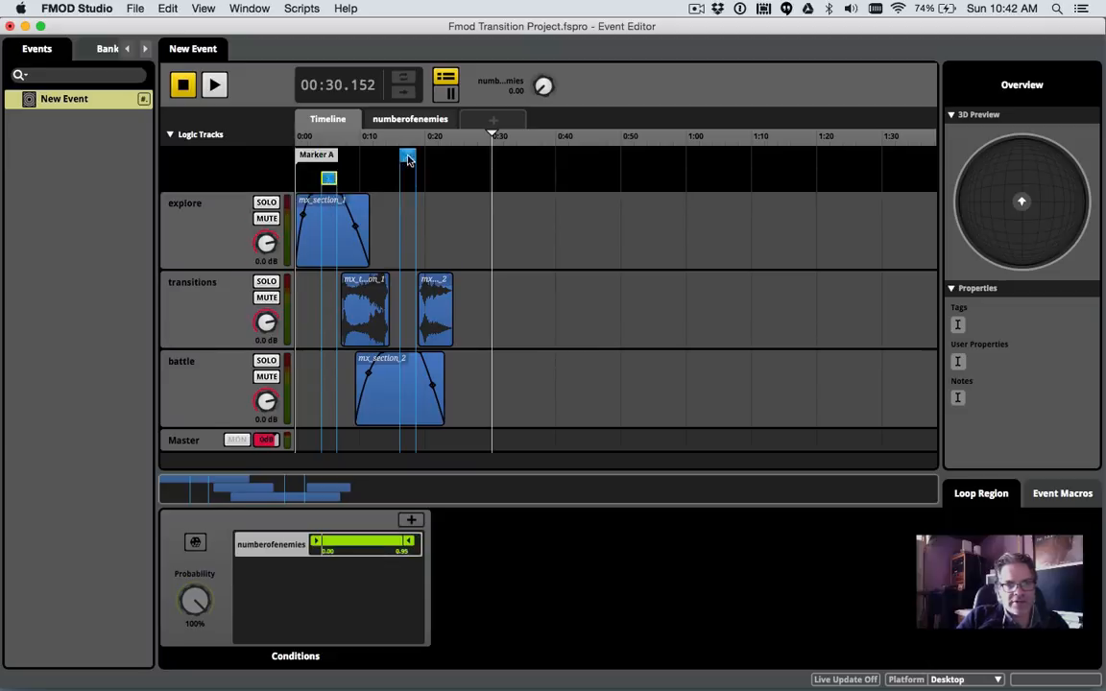
drag(408, 159, 408, 178)
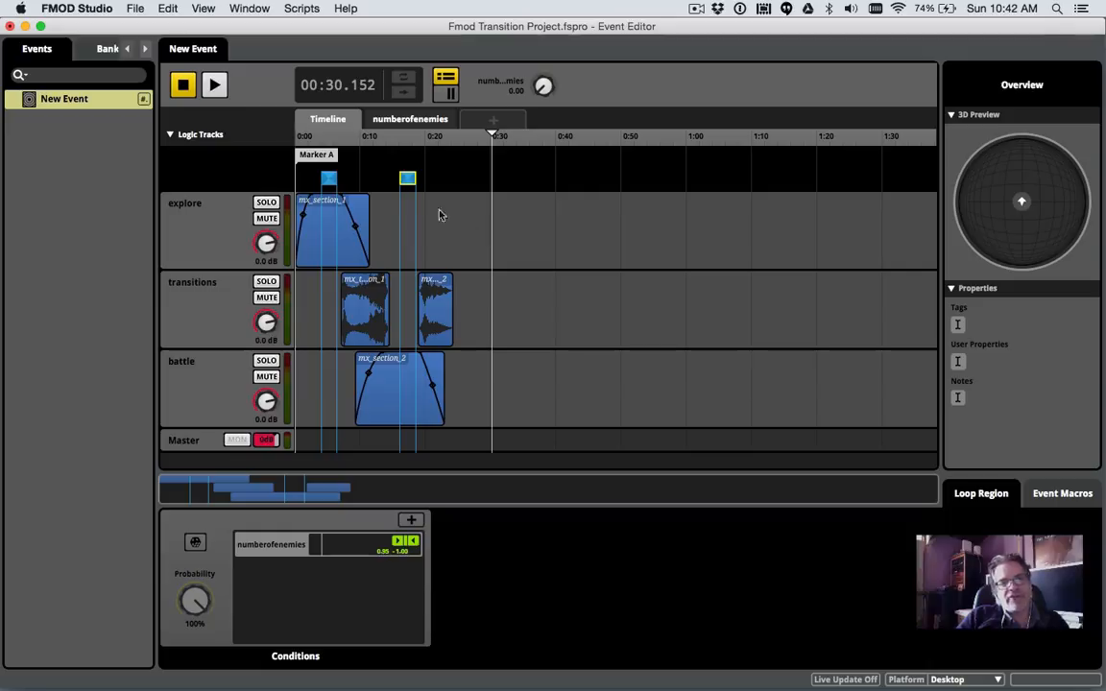
- Rename the marker at 0:00 to explore
double_click(311, 155)
key(BackSpace)
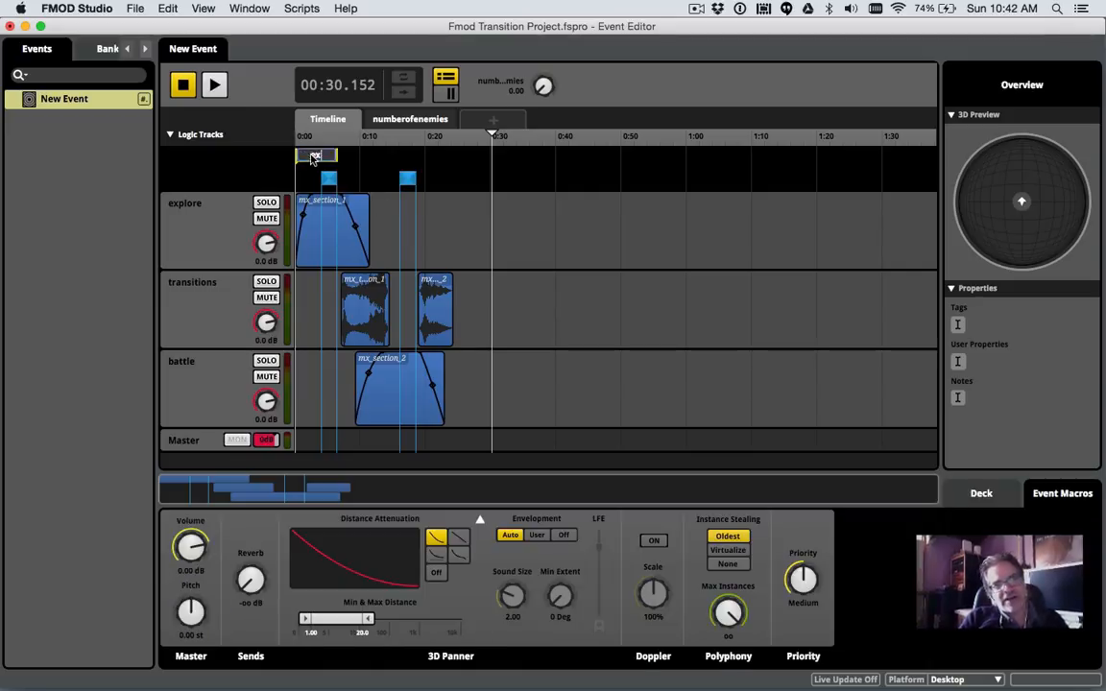
text(explore)
key(Return)
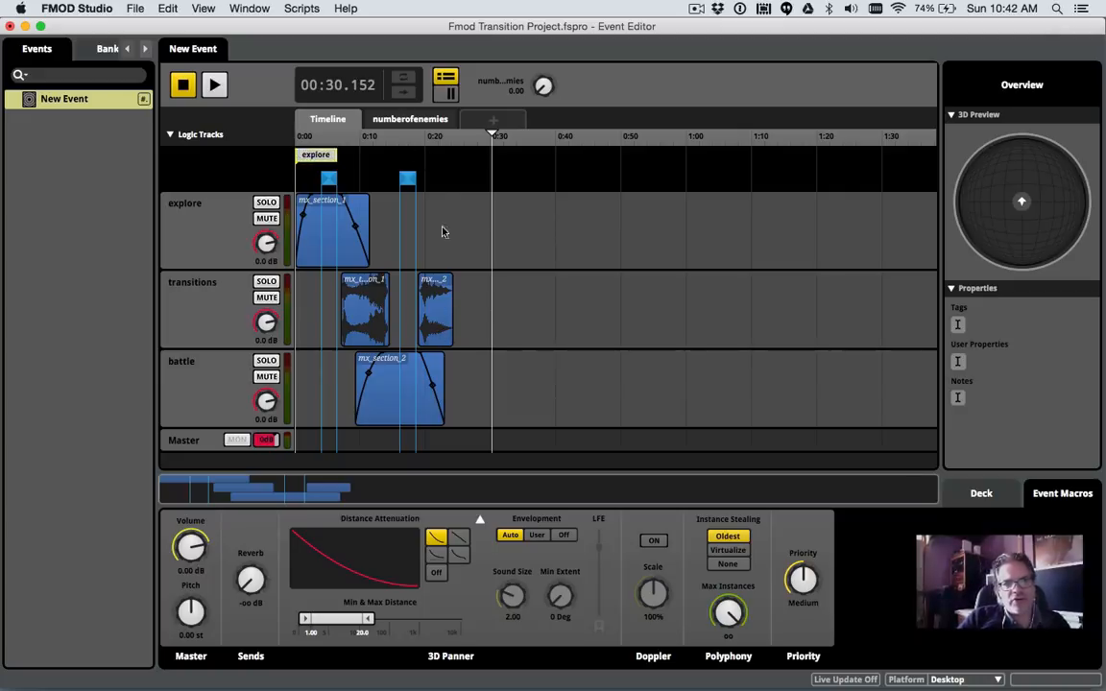
- Add a transition to the explore marker at about 0:22, near the end of mx_section_2
right_click(436, 168)
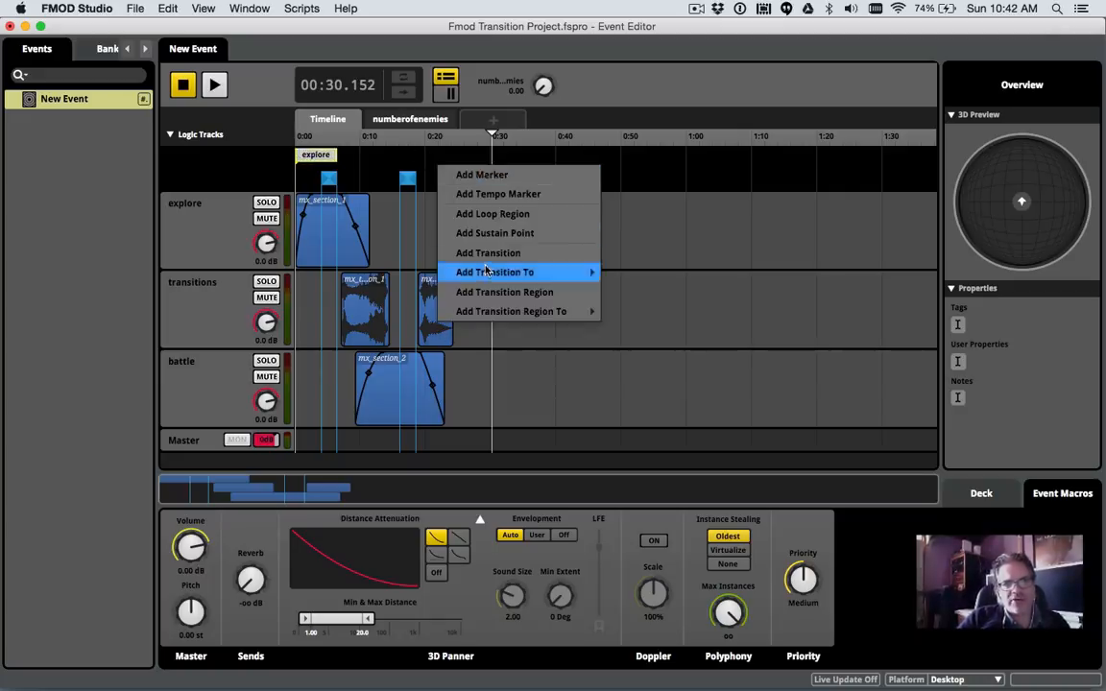
mouse_move(576, 271)
click(622, 273)
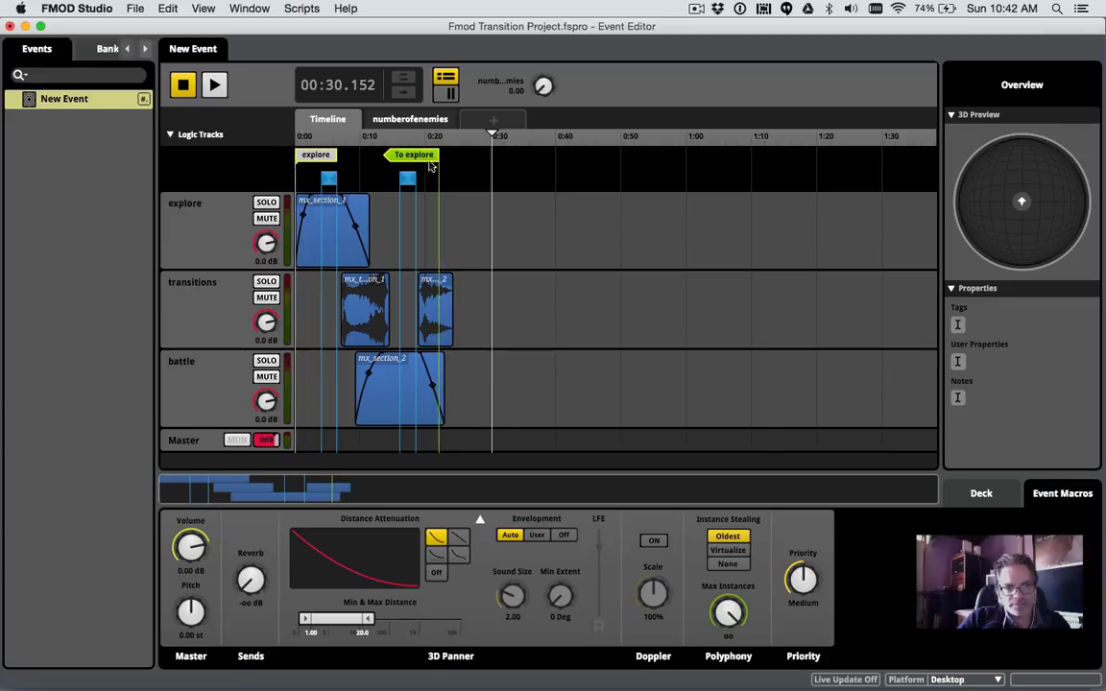
click(477, 227)
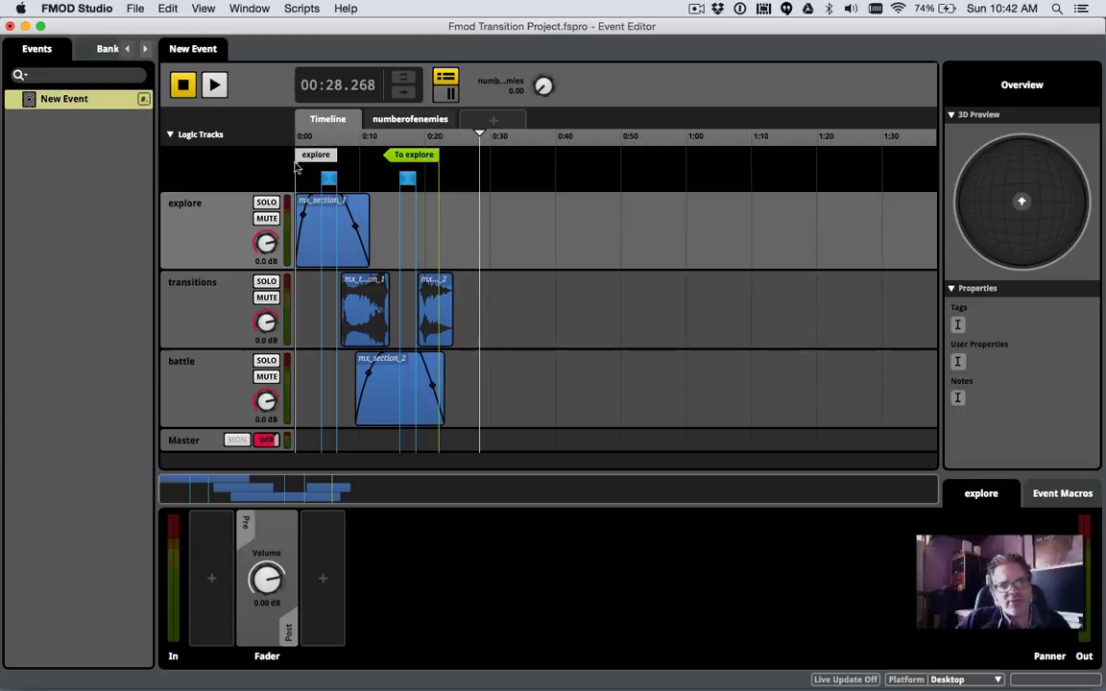
- Play the event from 0:00, raise numberofenemies to 1.00 for battle, lower it to 0.00 to return to explore, and stop playback
click(433, 319)
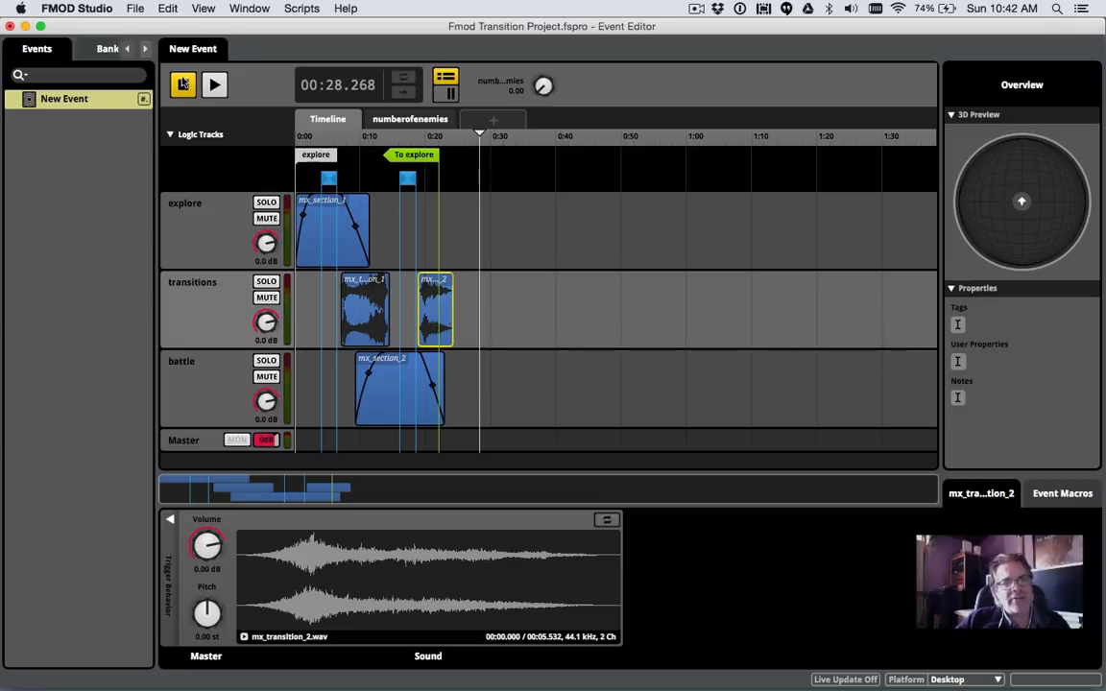
click(183, 85)
click(214, 85)
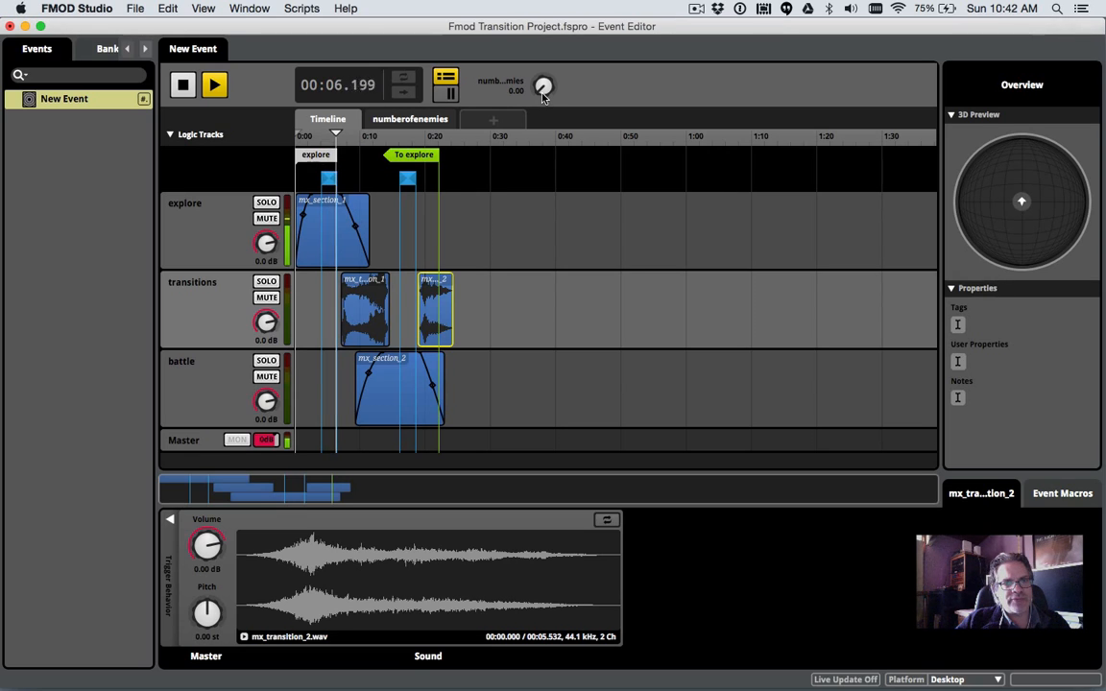
drag(543, 88, 543, 52)
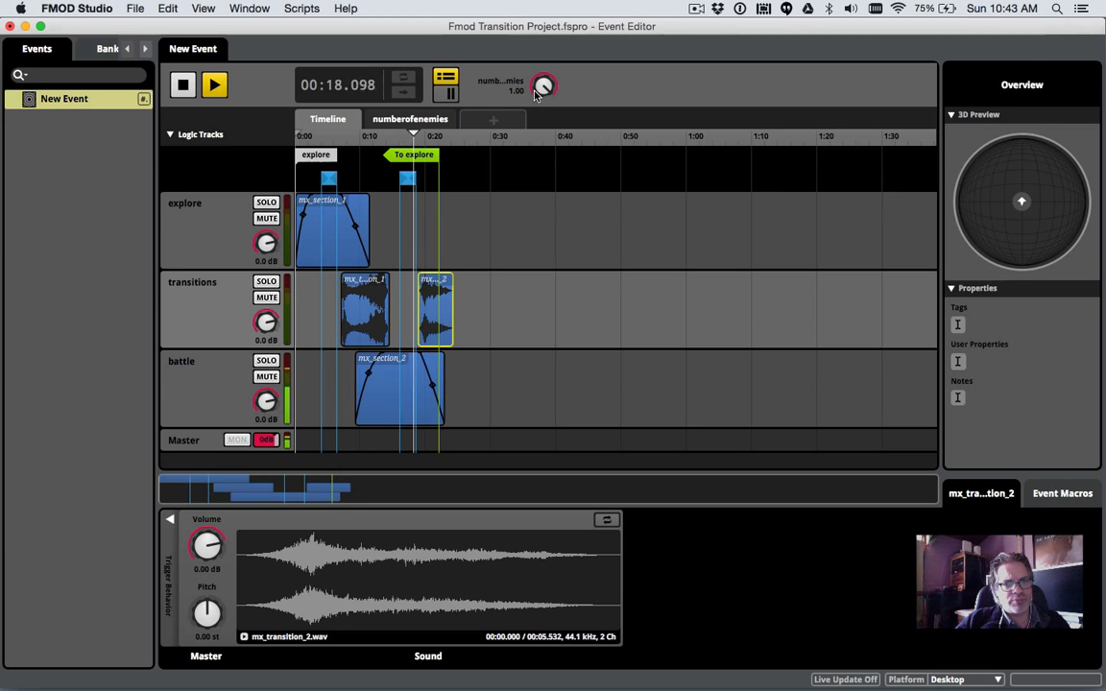
drag(543, 91, 544, 182)
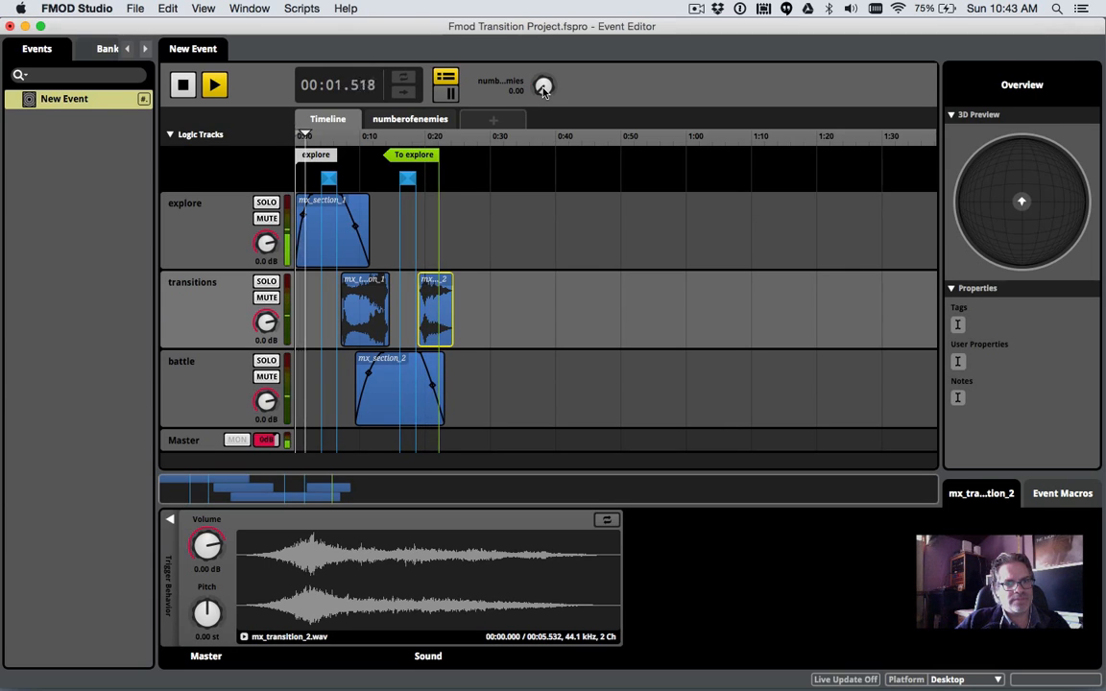
click(185, 86)
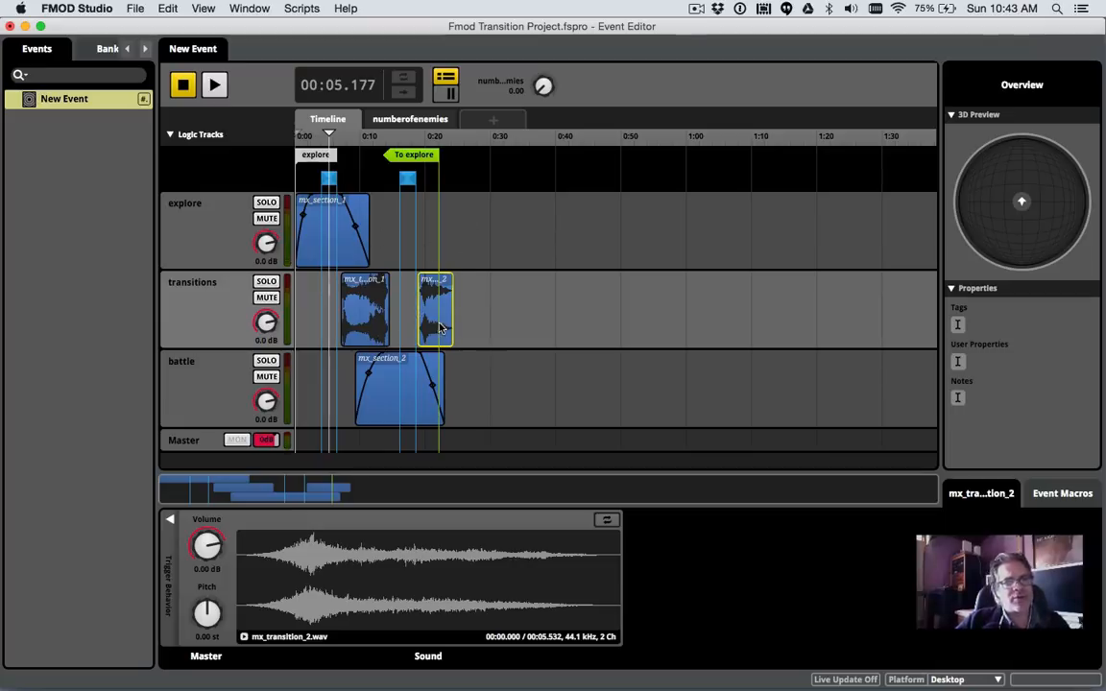
- Enable looping on mx_transition_2 and add AHDSR modulation to its volume, with attack 0.00 ms and release 3.88 sec
click(605, 519)
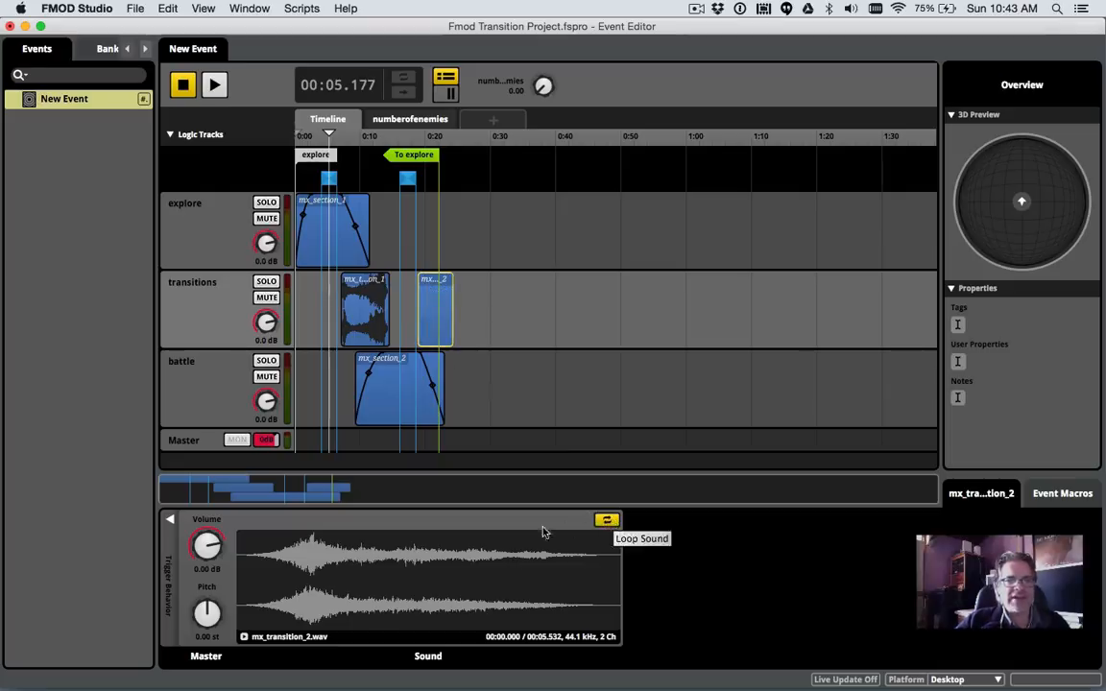
right_click(200, 549)
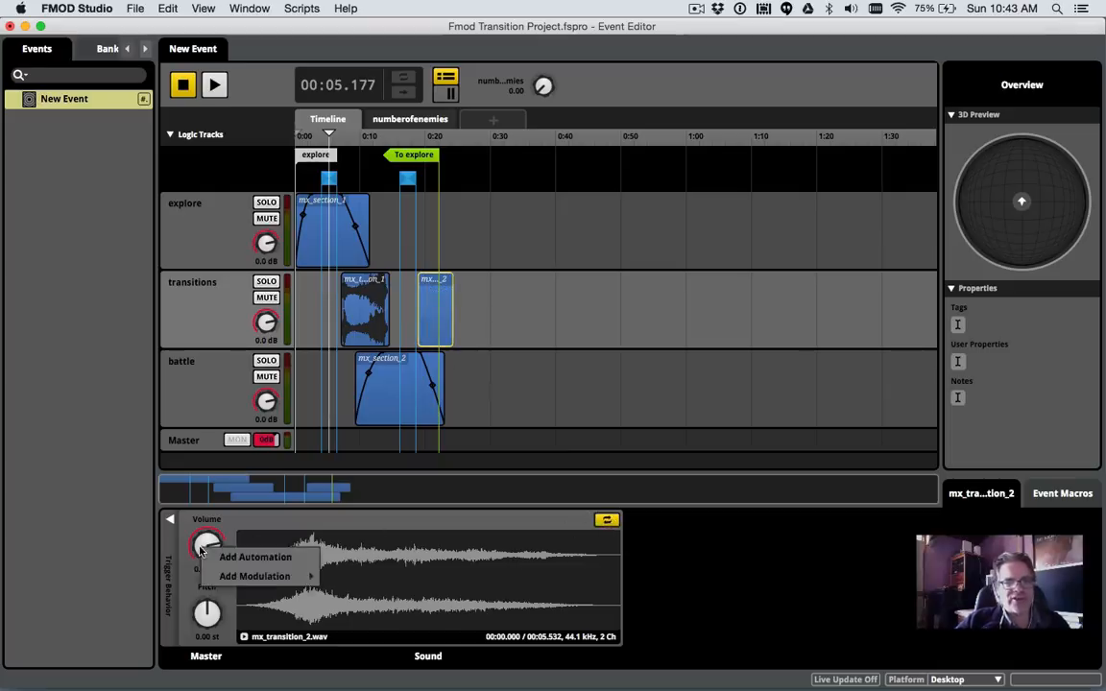
mouse_move(278, 576)
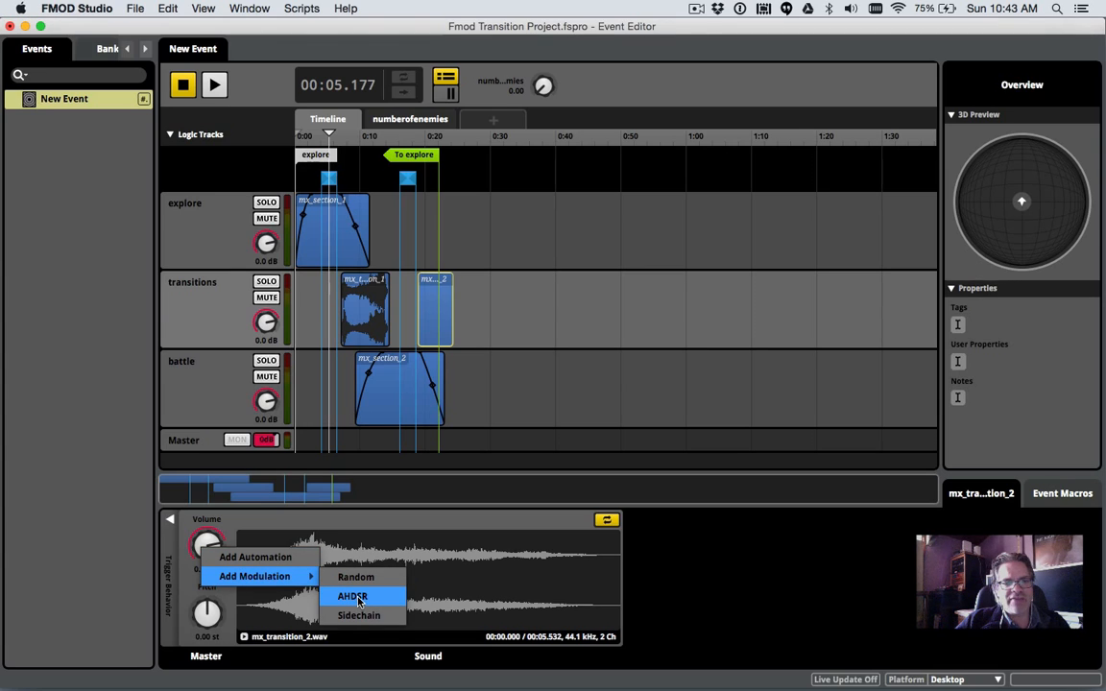
click(352, 596)
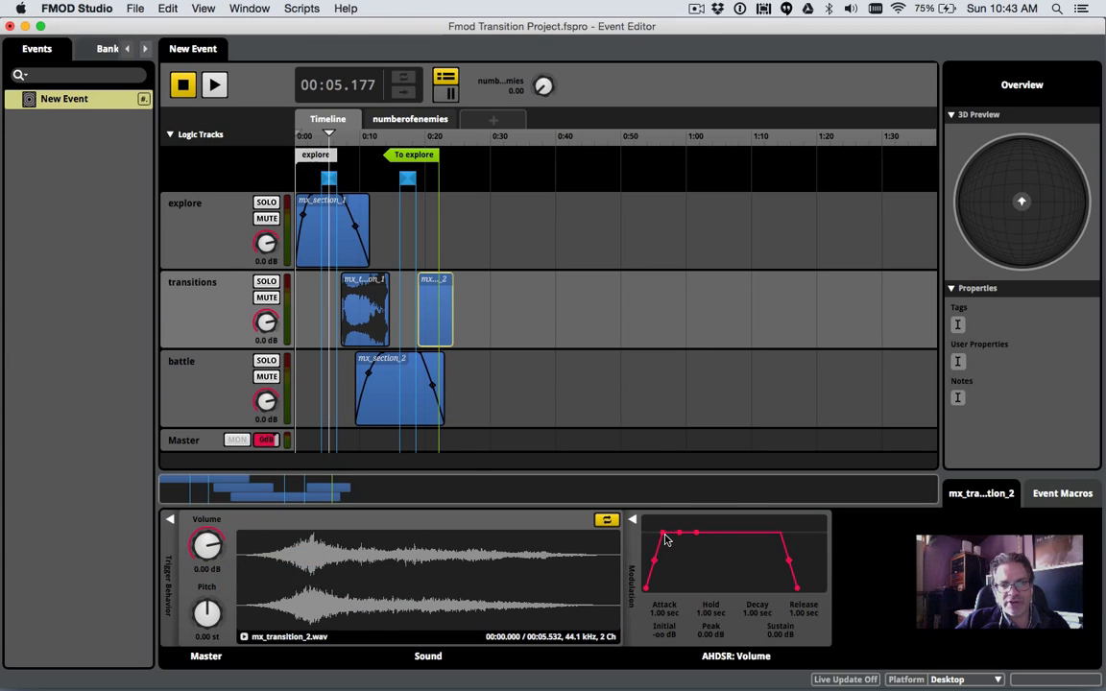
drag(664, 534, 652, 532)
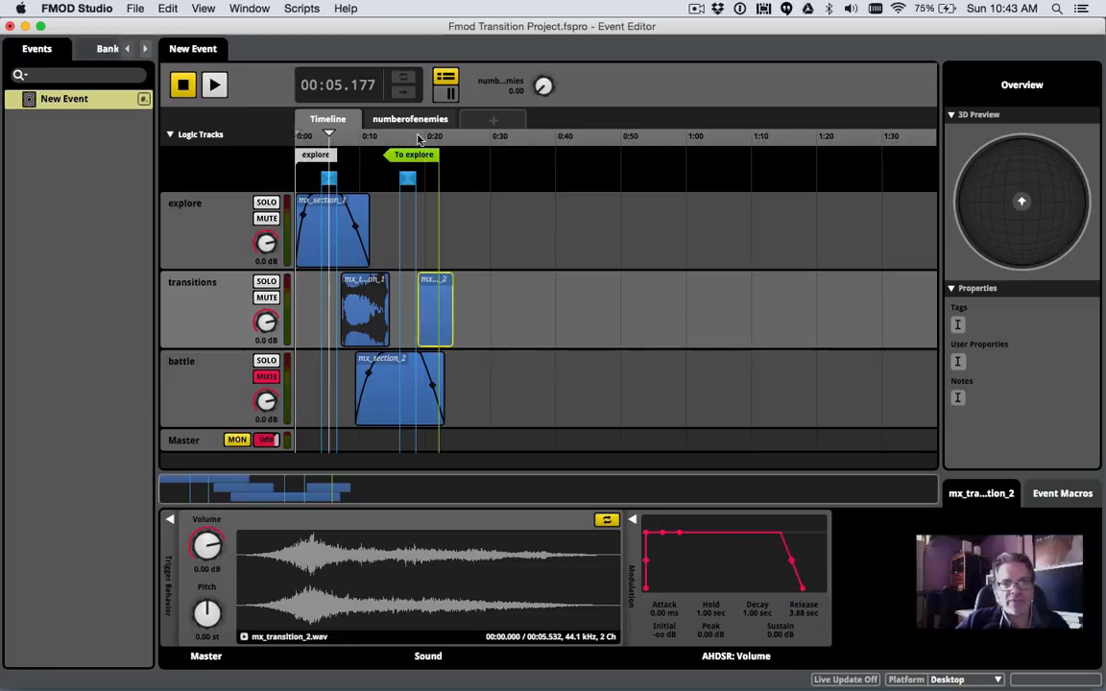
- With the battle track muted, play from about 0:19 through the return to explore, and shorten the mx_transition_2 AHDSR release to 2.23 sec
click(419, 137)
key(space)
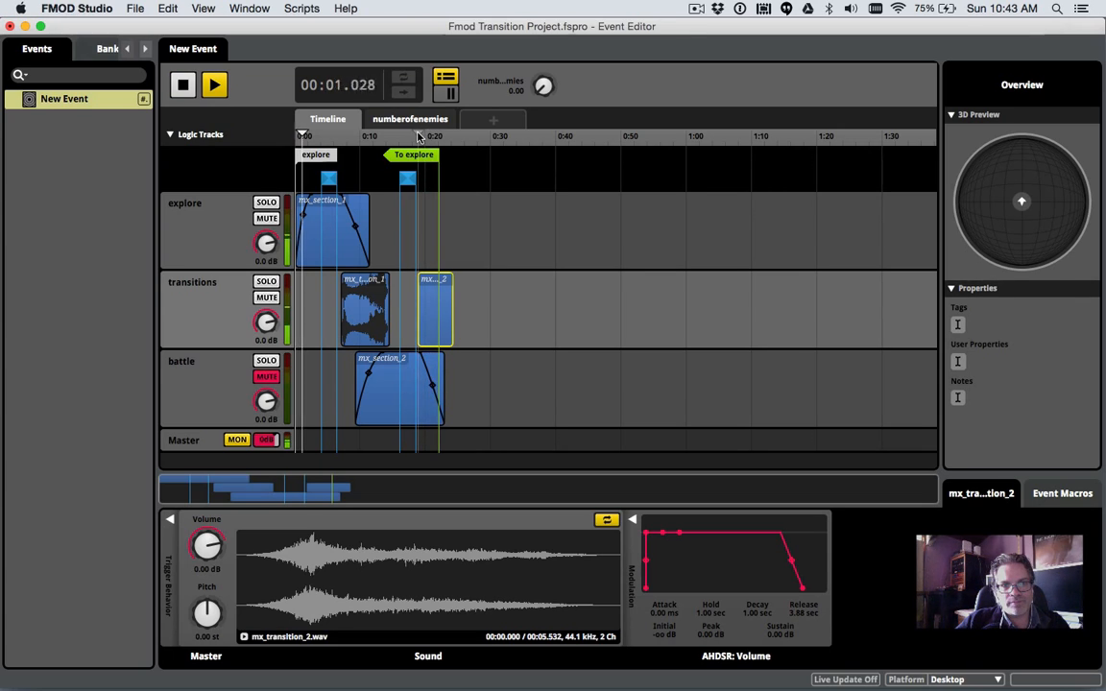
click(186, 86)
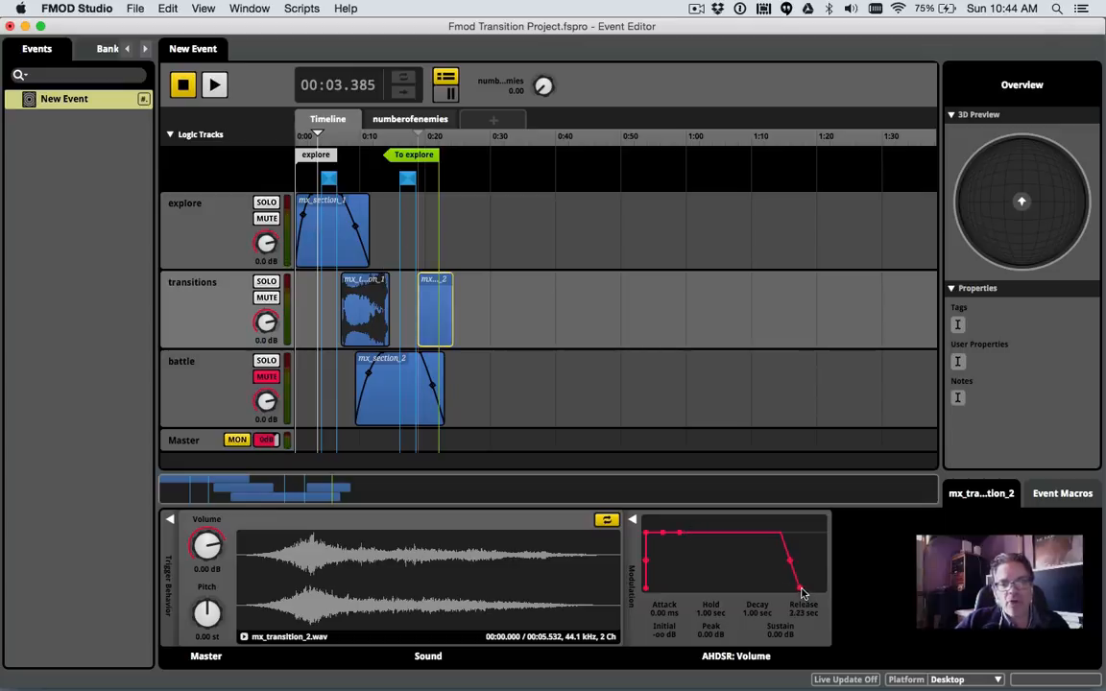
- Examine mx_section_2 and mx_transition_2 and how they overlap around the transition to explore
click(401, 410)
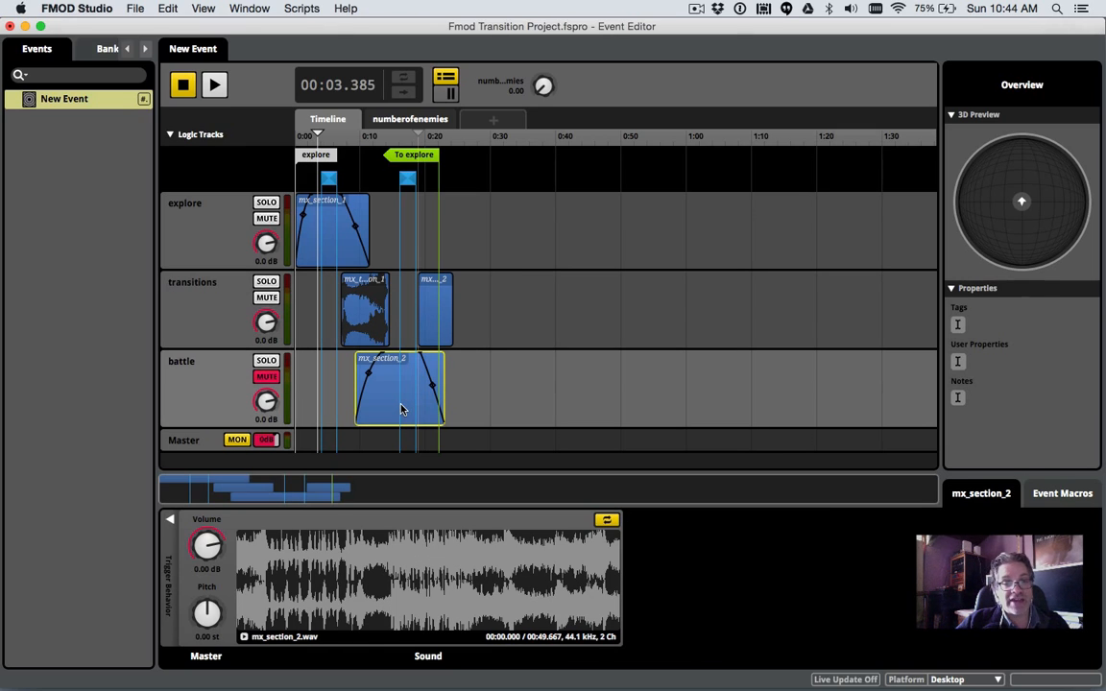
click(433, 332)
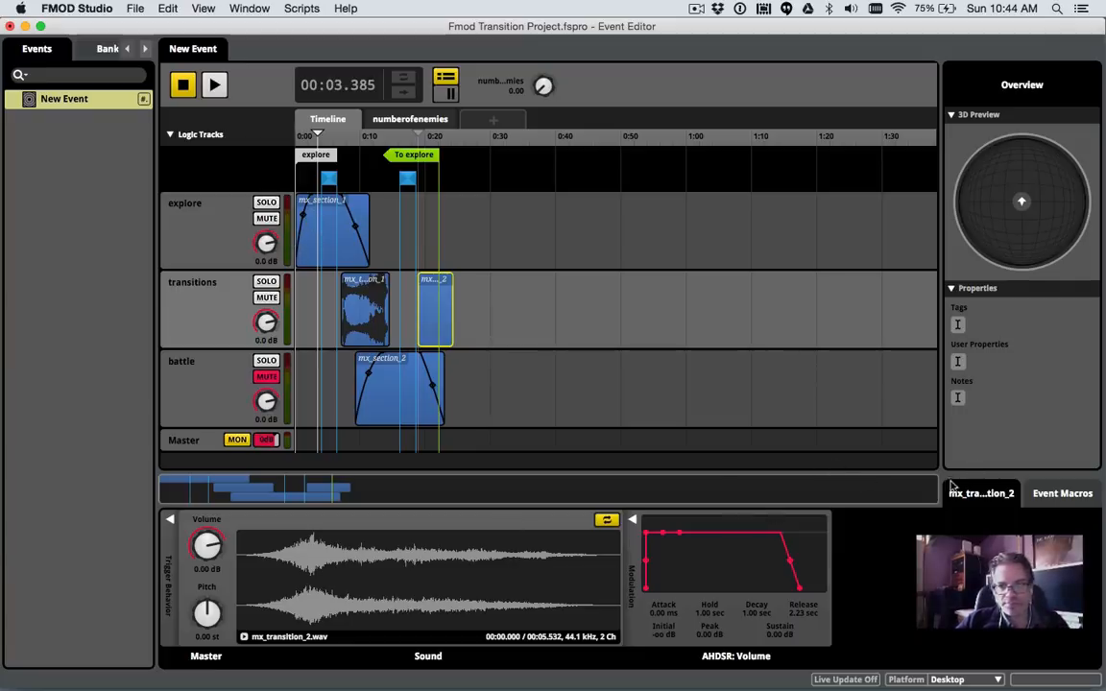
drag(928, 488, 541, 508)
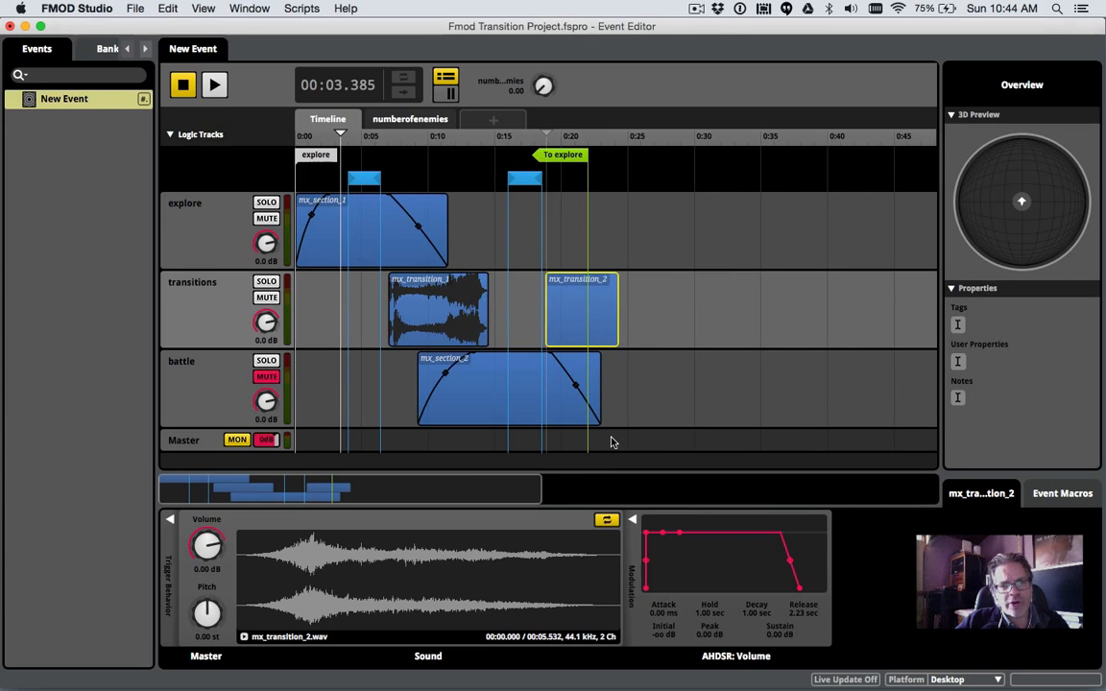
- Add AHDSR modulation to the volume of mx_section_2 on the battle track
click(535, 405)
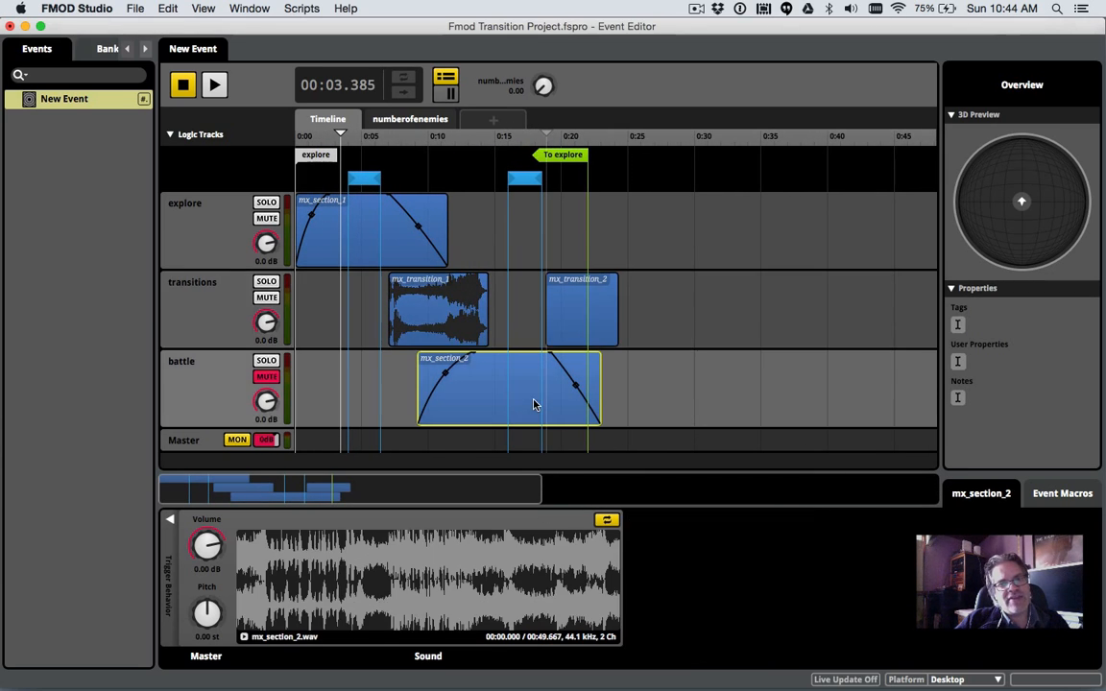
right_click(215, 547)
mouse_move(250, 575)
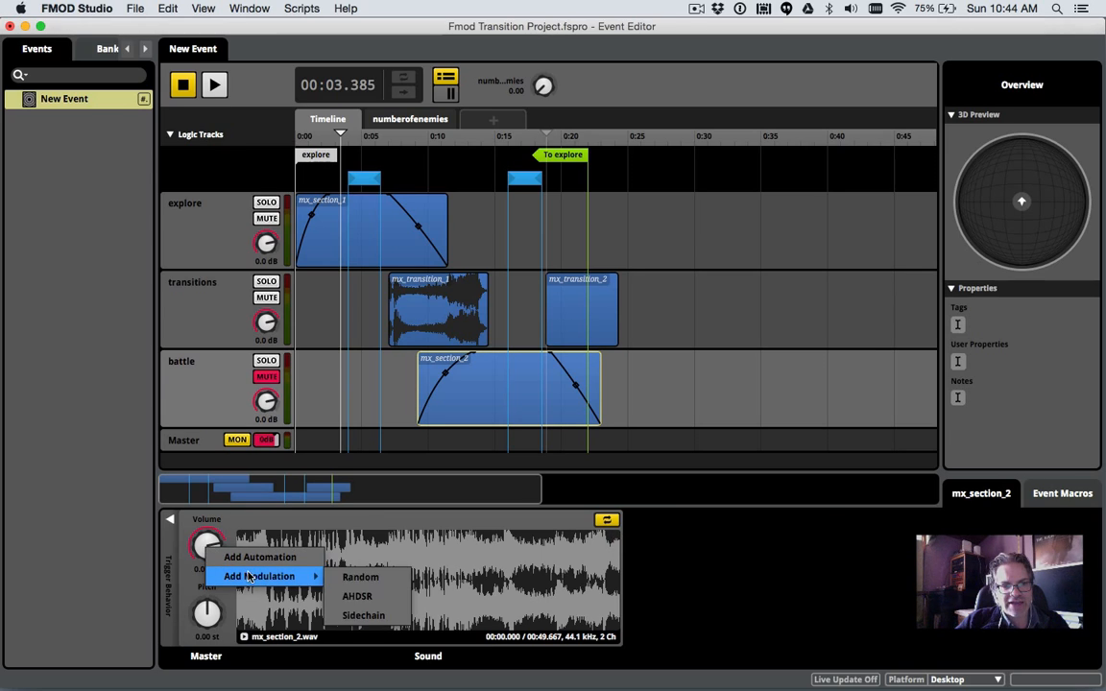
click(355, 596)
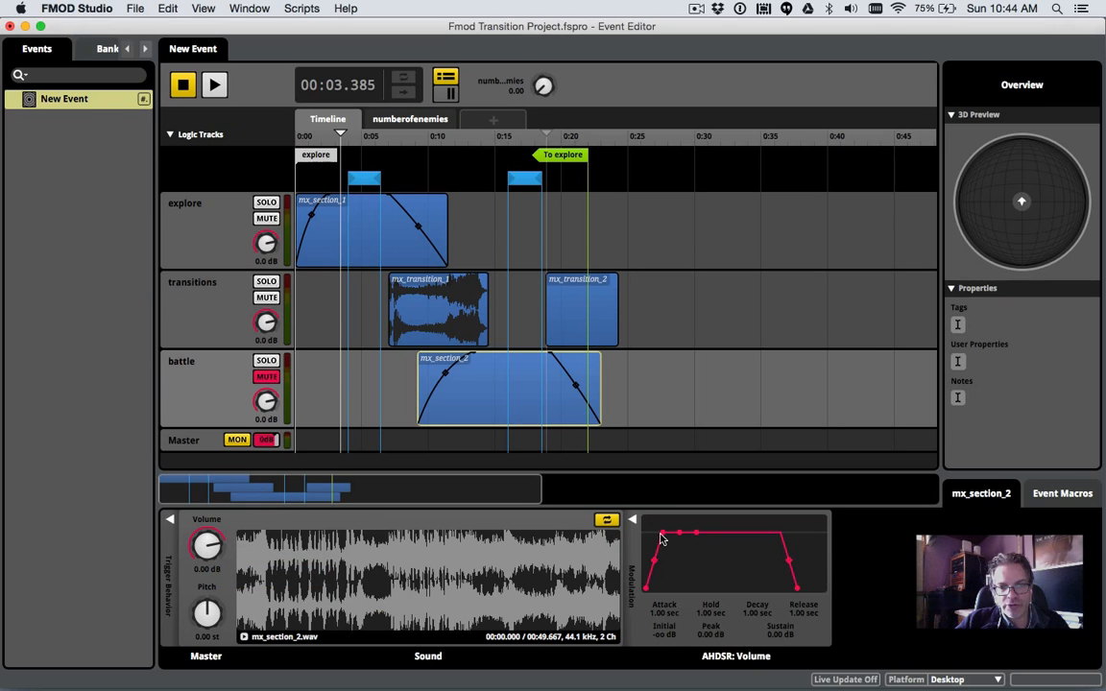
- Remove the fade-in and fade-out from mx_section_2 and set its AHDSR attack to 3.05 sec and release to 3.47 sec
drag(467, 352, 394, 353)
drag(553, 357, 589, 357)
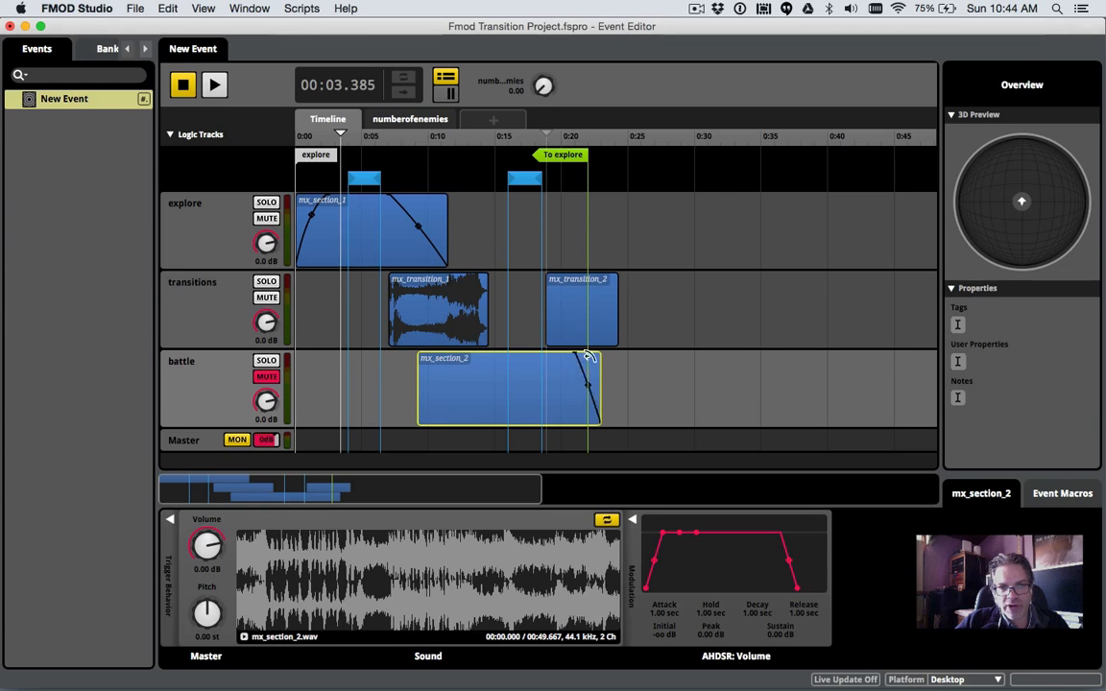
drag(663, 538, 742, 542)
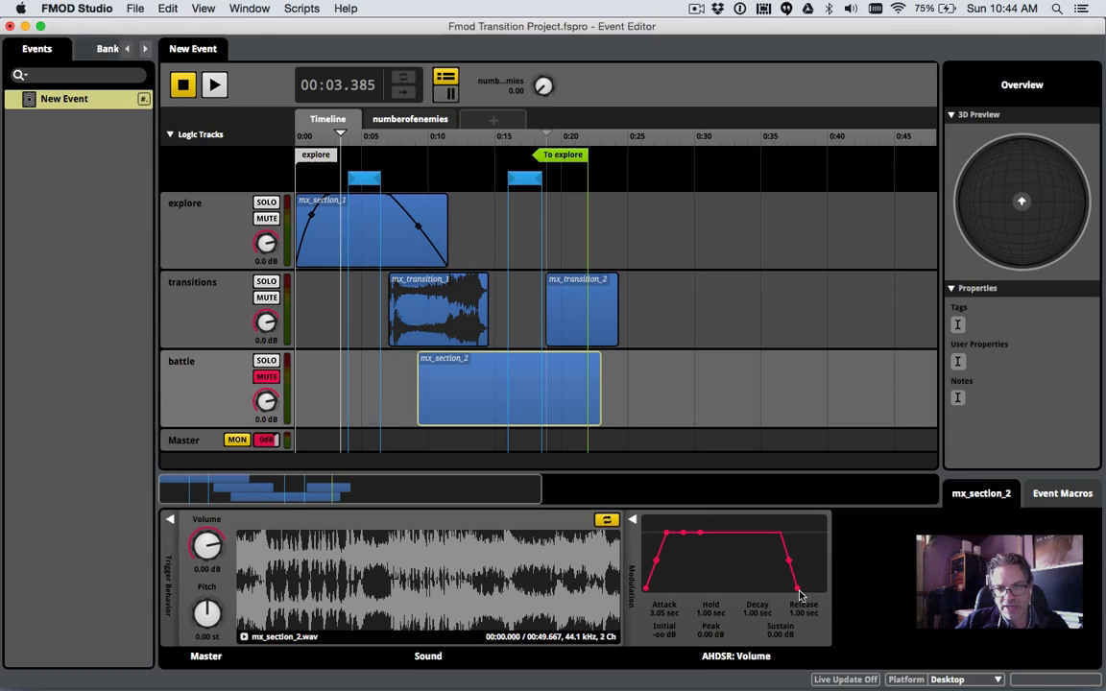
drag(799, 595, 806, 595)
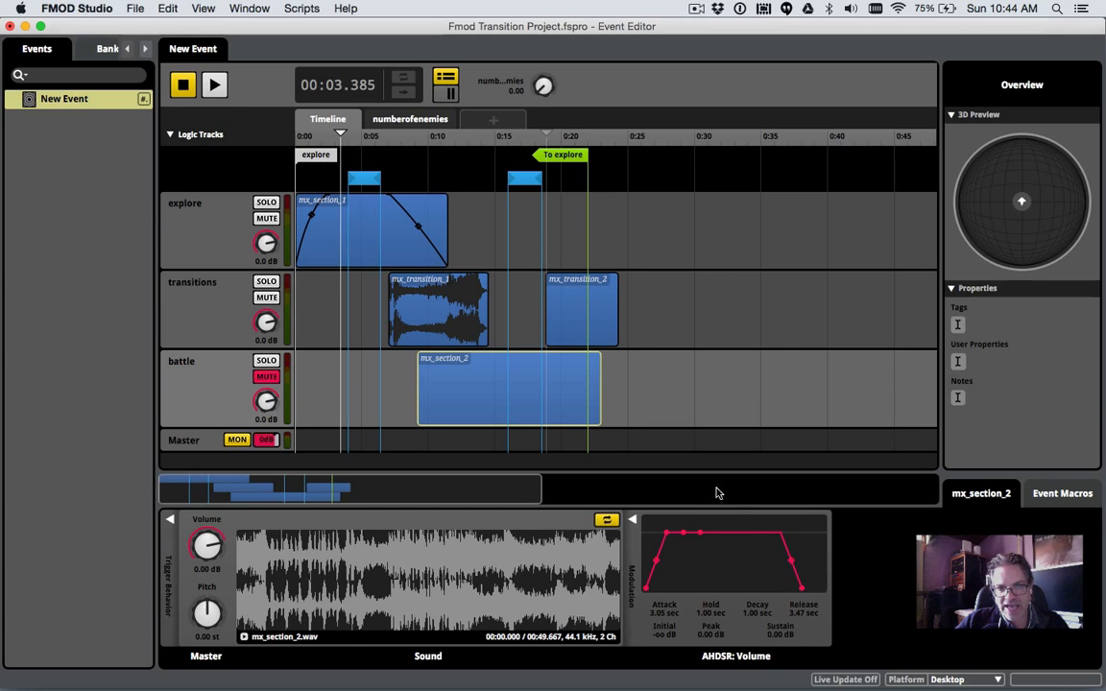
- Shorten mx_section_2 to end at about 0:19, just past the second loop region, and briefly play from about 0:17
drag(599, 389, 550, 388)
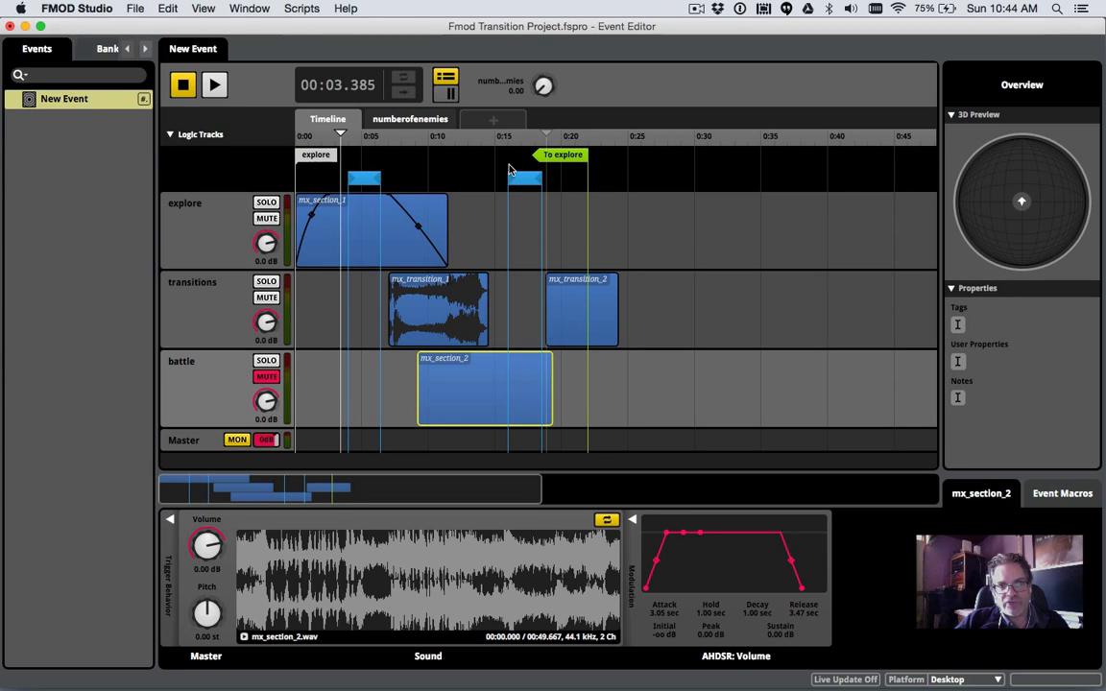
click(524, 139)
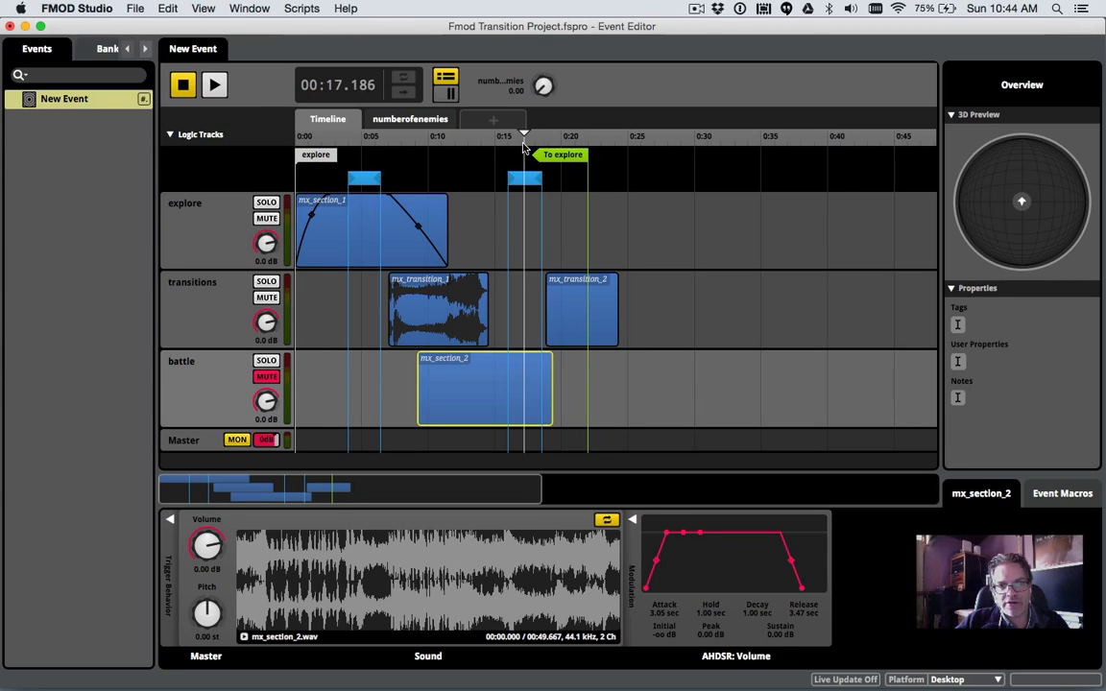
key(space)
key(space)
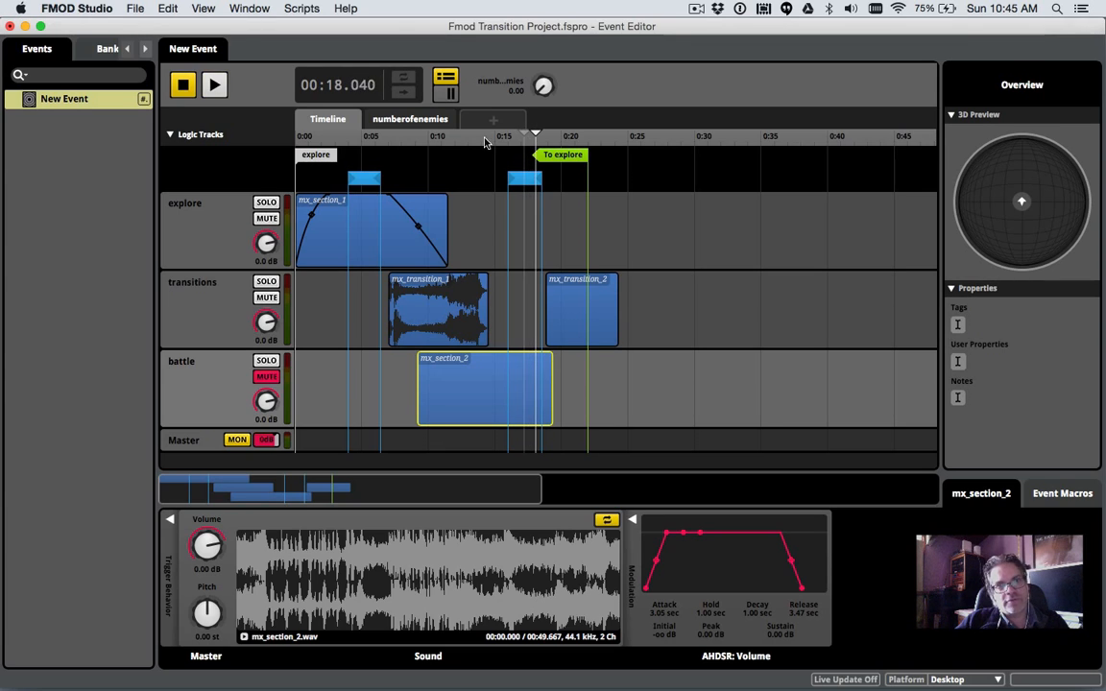
- Unmute the battle track, play from about 0:17 through the return to explore, and stop playback
click(268, 378)
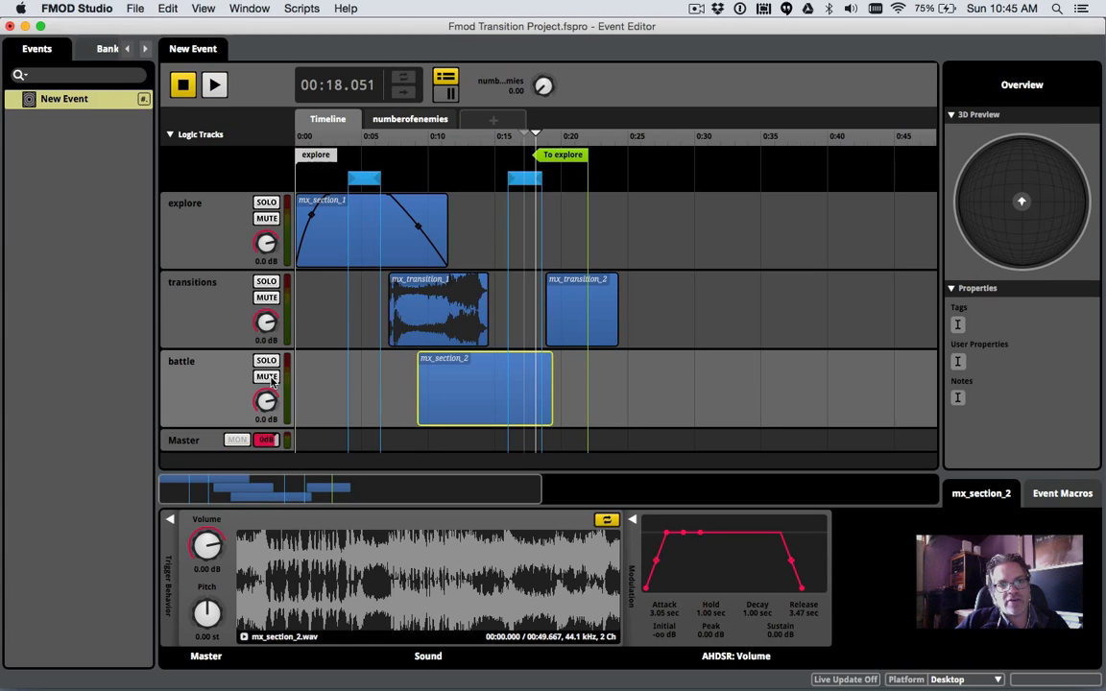
click(519, 139)
key(space)
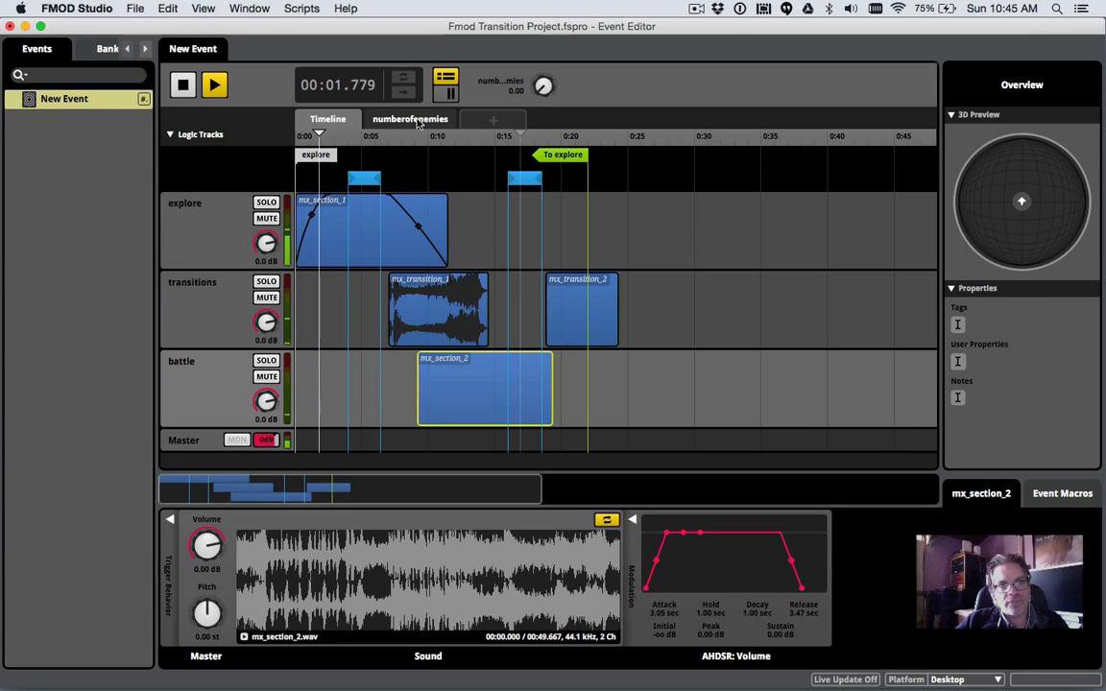
click(184, 86)
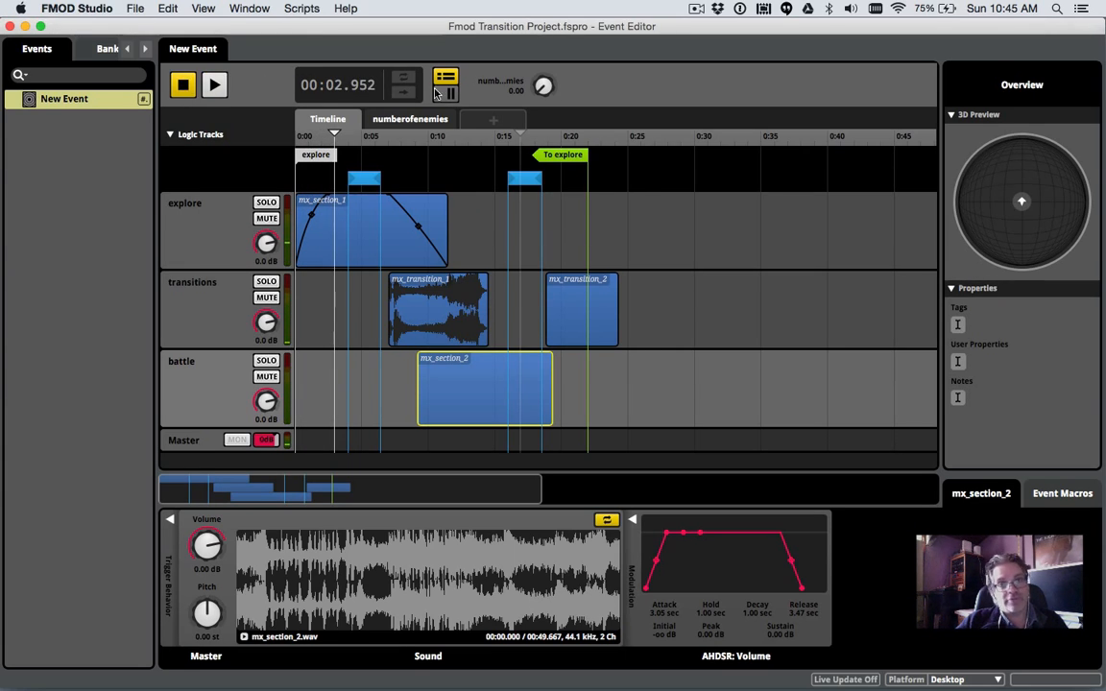
- Play the event from the start, checking both loop regions' conditions while raising numberofenemies to 1.00 and lowering it to 0.00, and stop playback
click(185, 88)
click(216, 87)
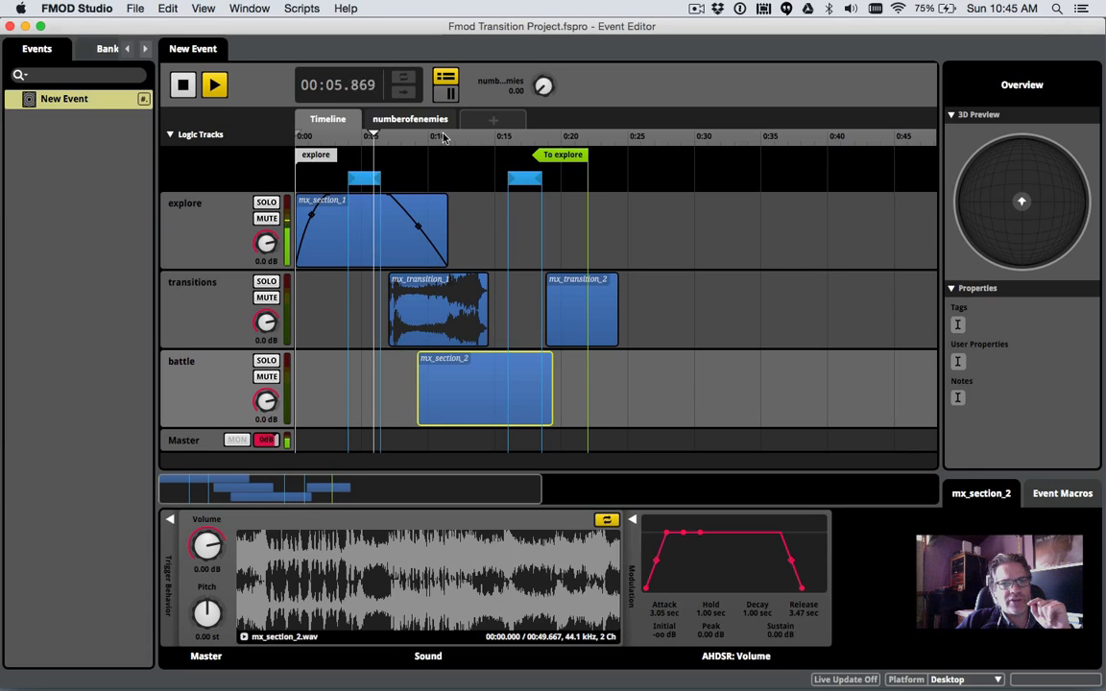
click(364, 179)
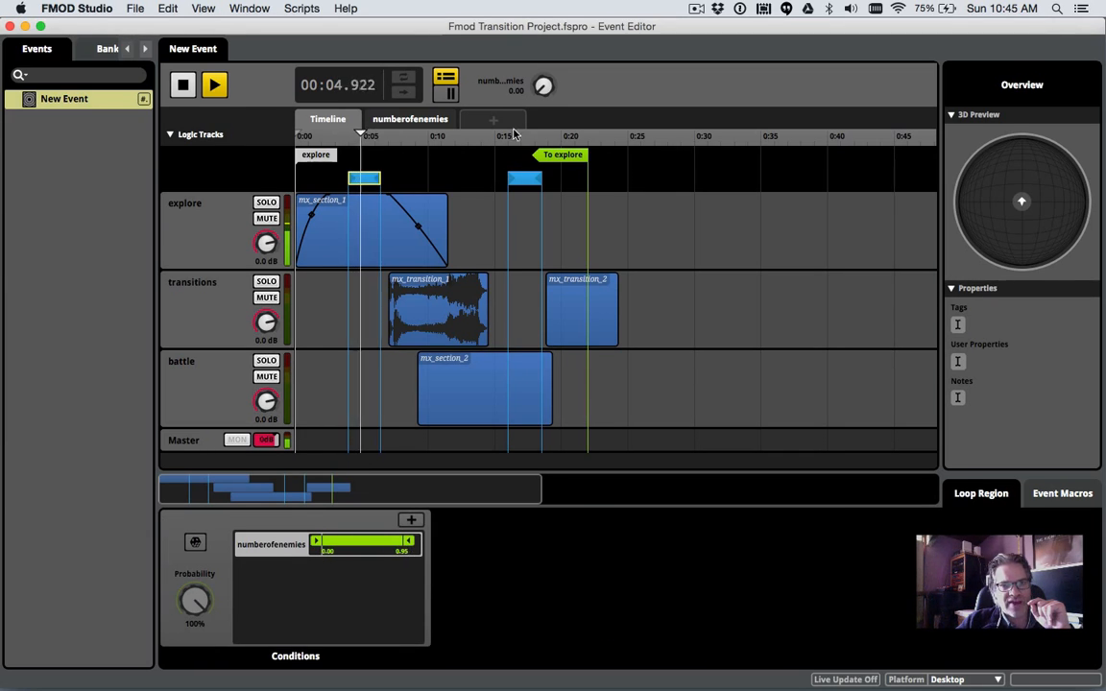
drag(546, 90, 546, 29)
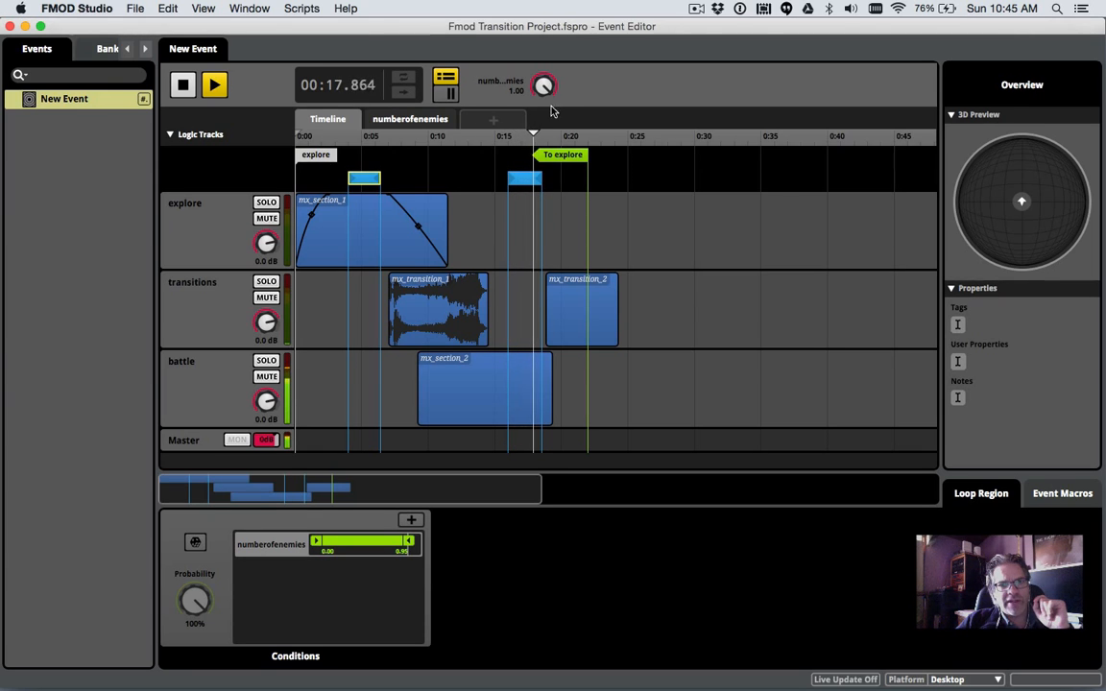
click(524, 178)
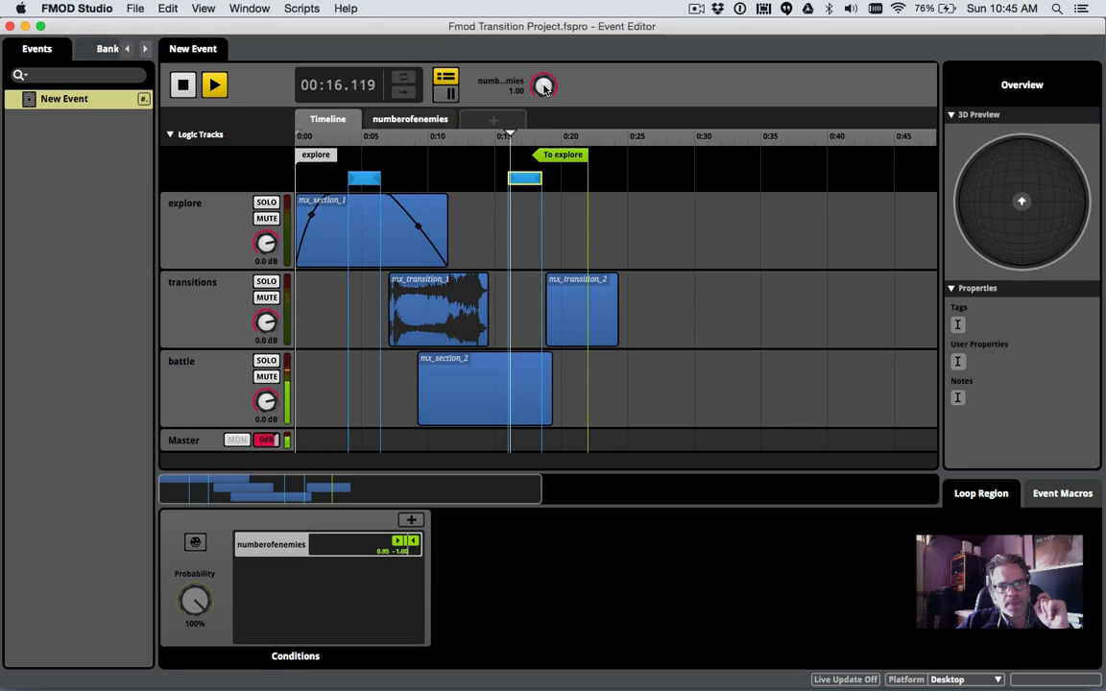
drag(544, 86, 543, 188)
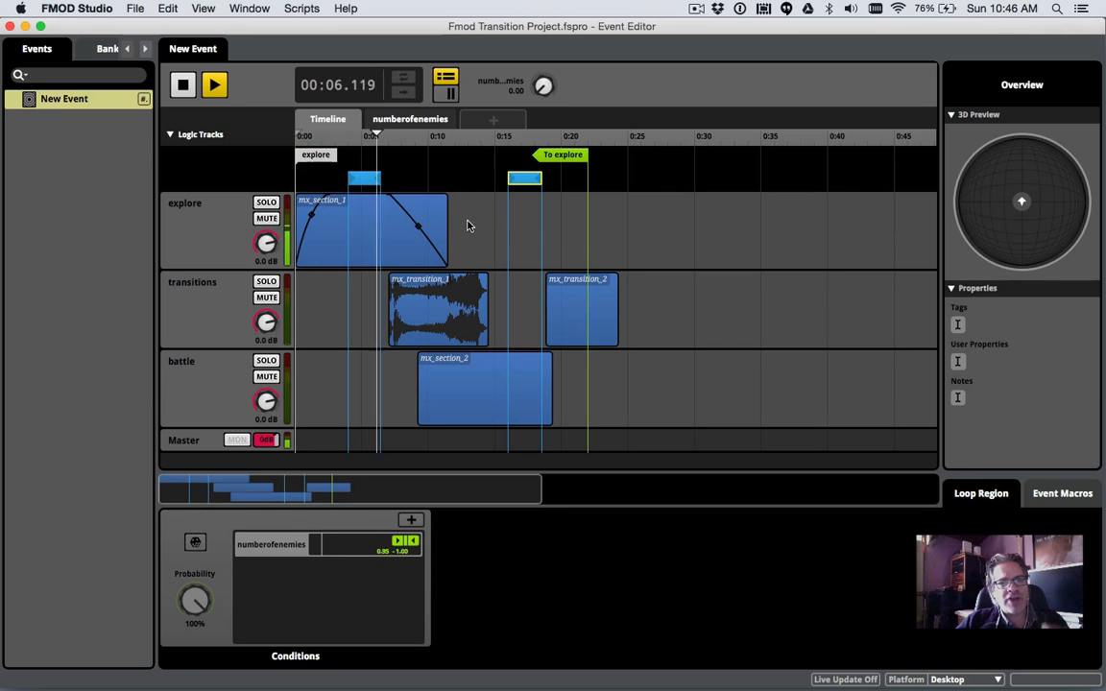
click(183, 85)
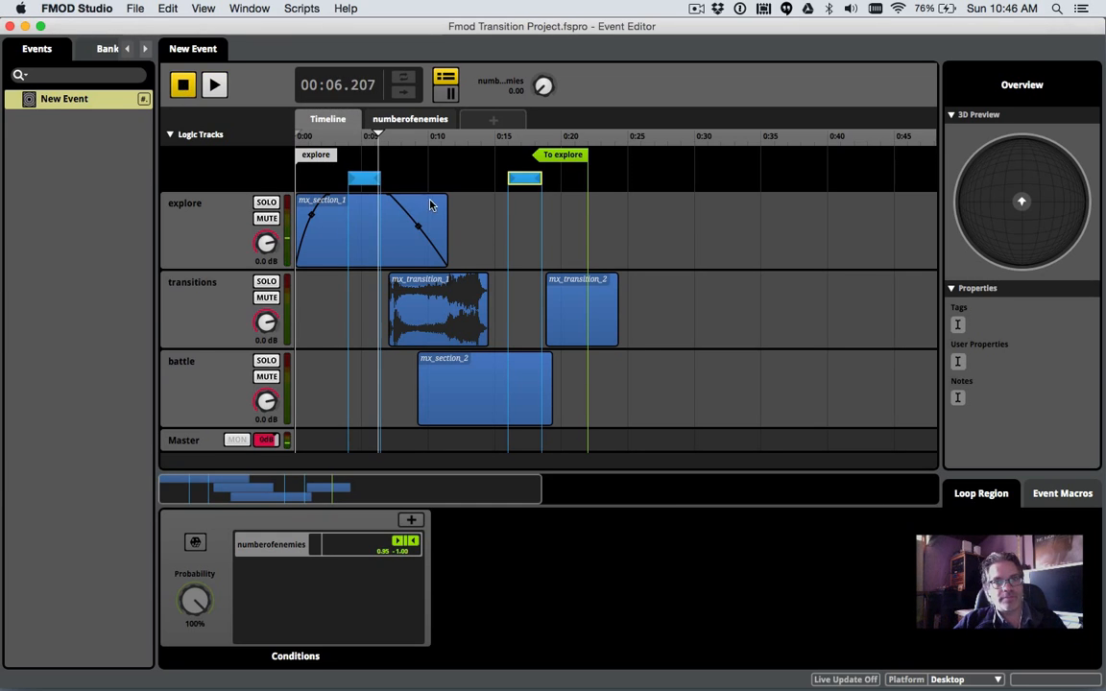
click(695, 7)
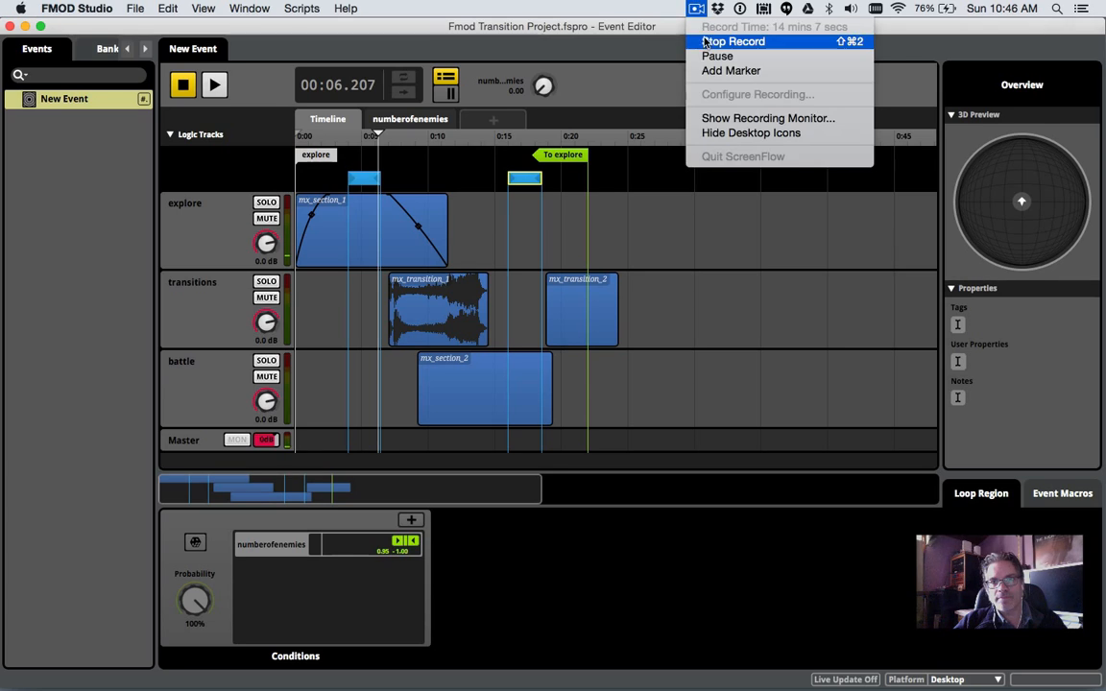